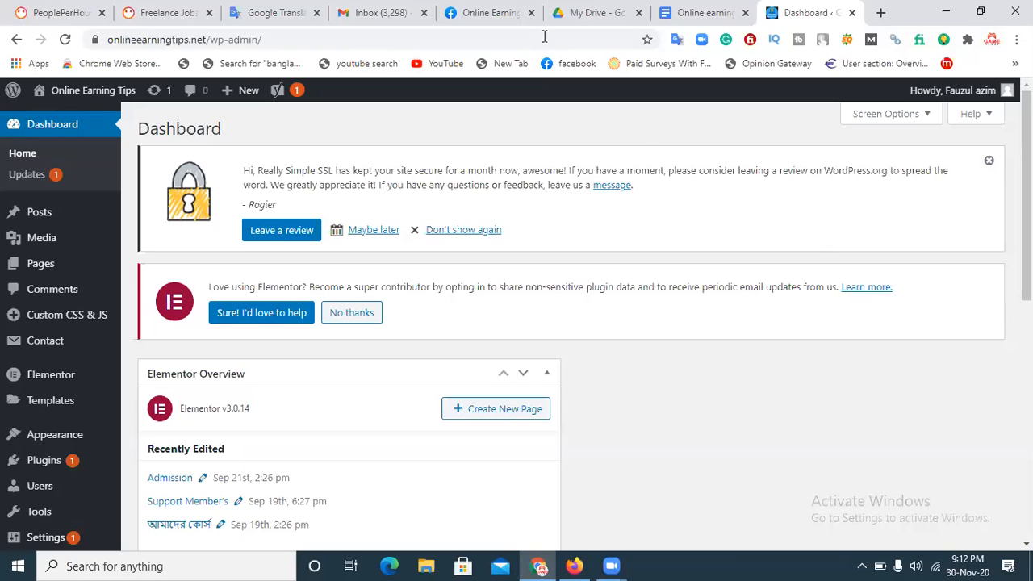
Open the Online Earning Tips page from the managed Facebook pages and view the account's Create options
left_click(486, 12)
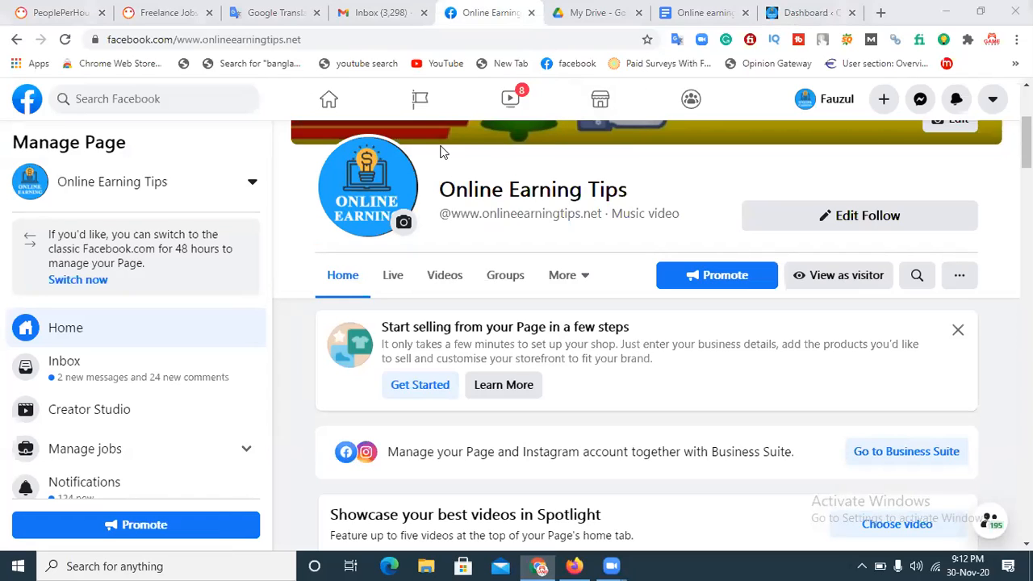
left_click(329, 100)
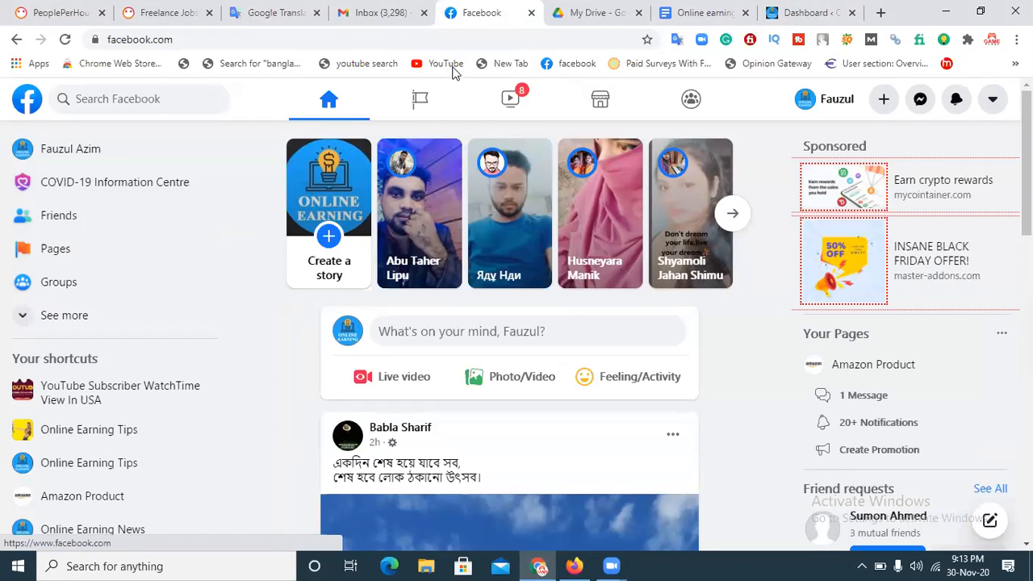
left_click(420, 113)
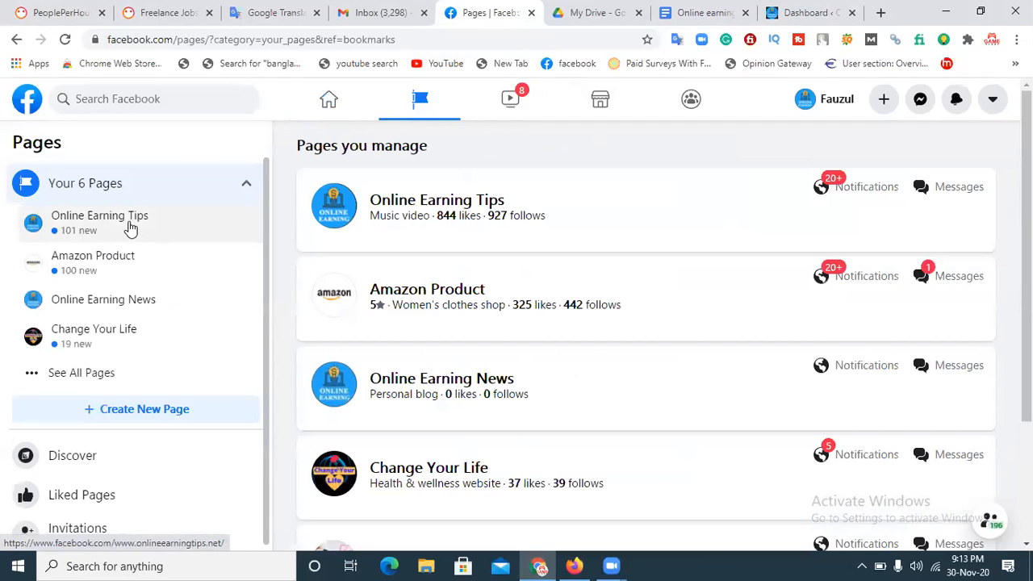
left_click(422, 202)
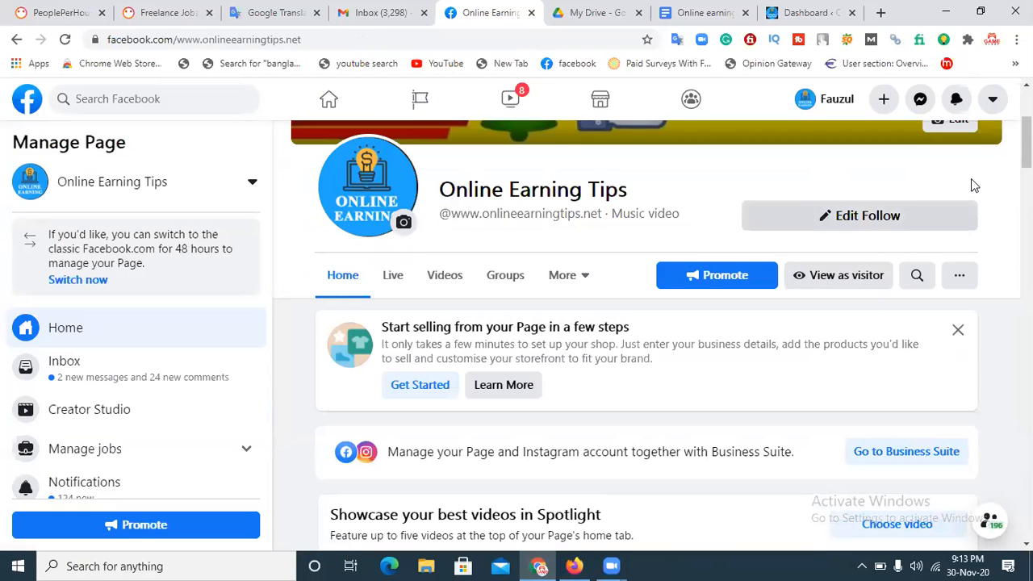
scroll(894, 155, "down", 2)
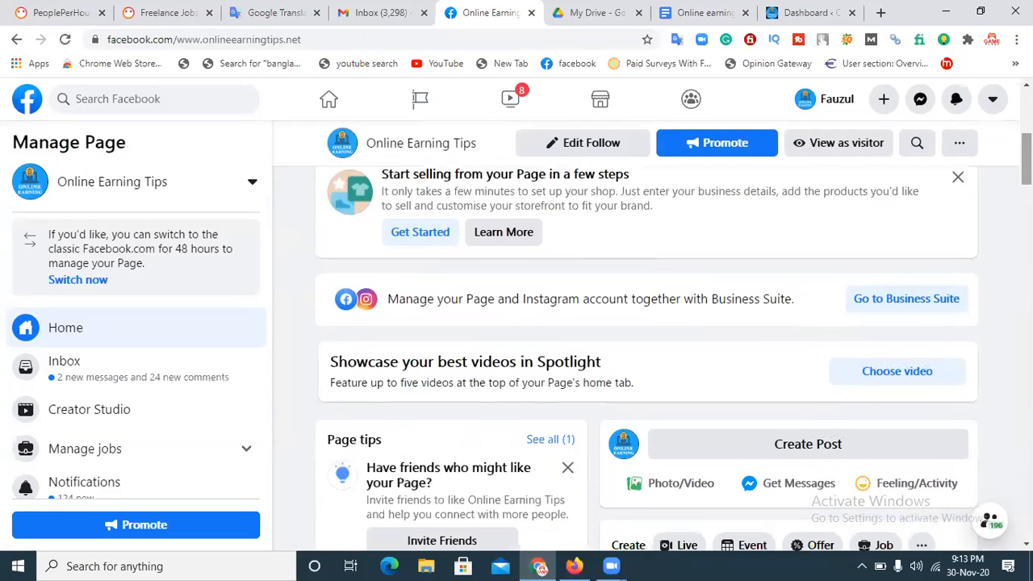
left_click(885, 105)
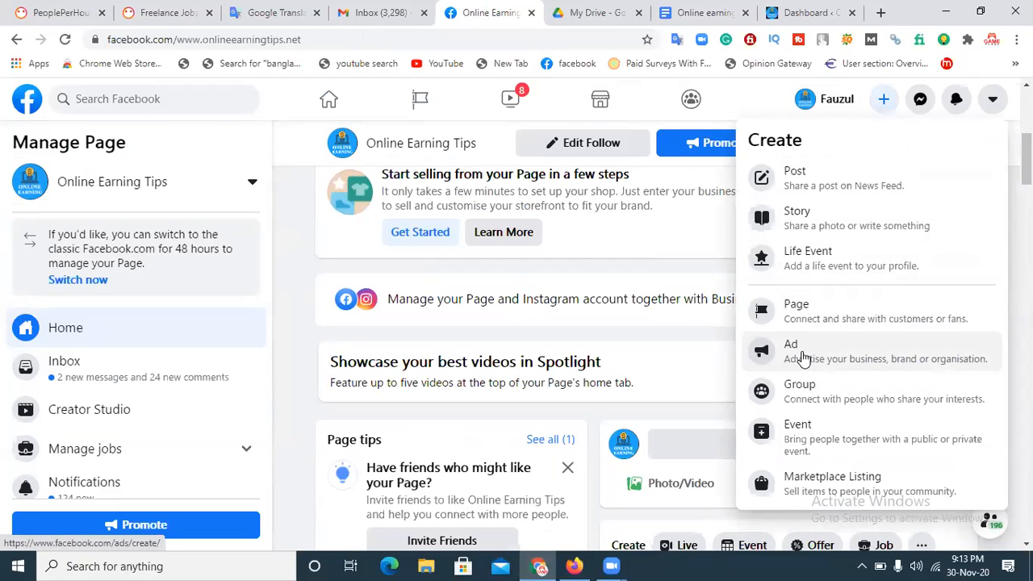
left_click(763, 99)
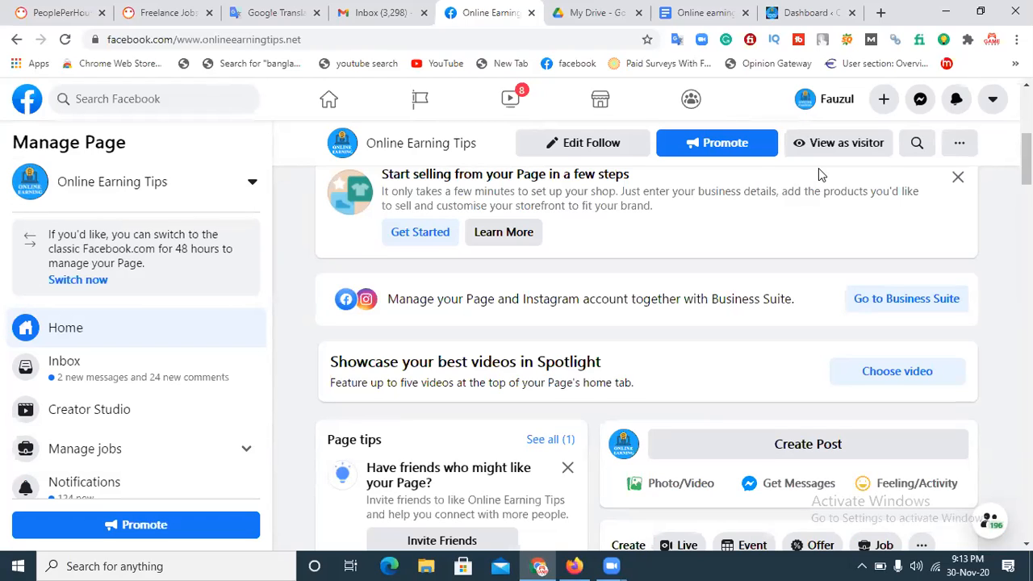
Switch to Firefox, open Facebook in a new tab and start creating an ad
left_click(573, 565)
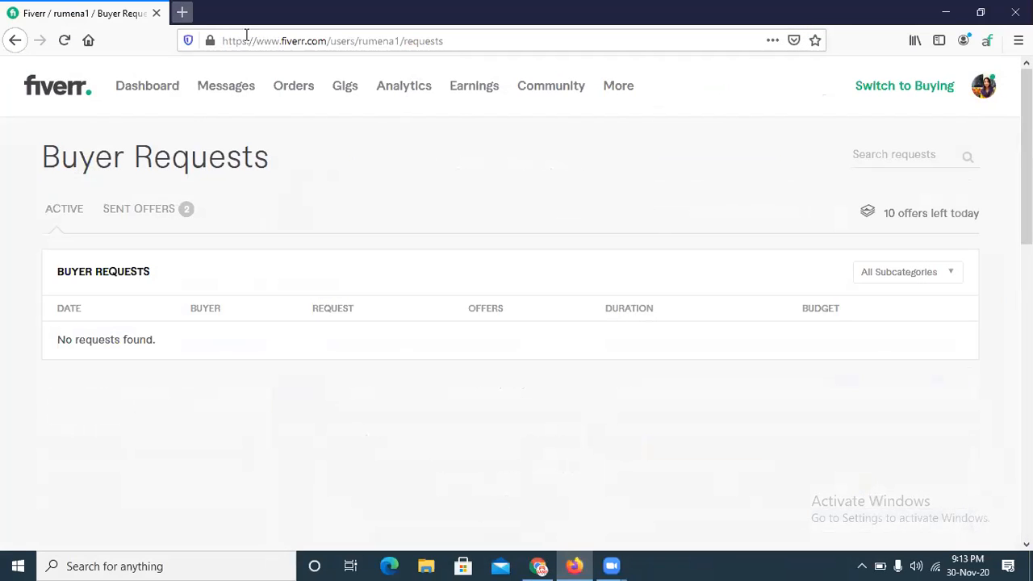
left_click(183, 12)
left_click(299, 198)
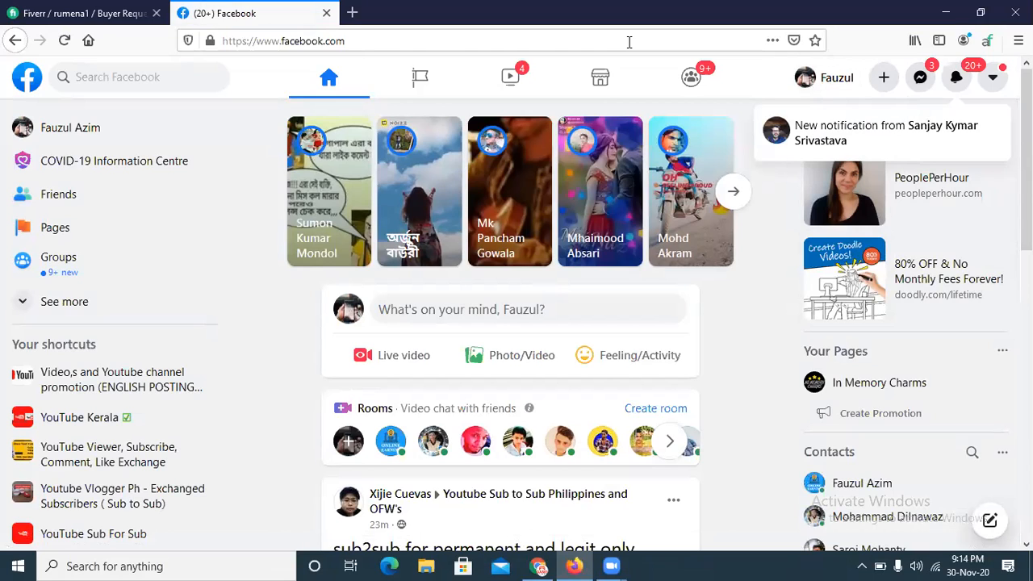
left_click(885, 81)
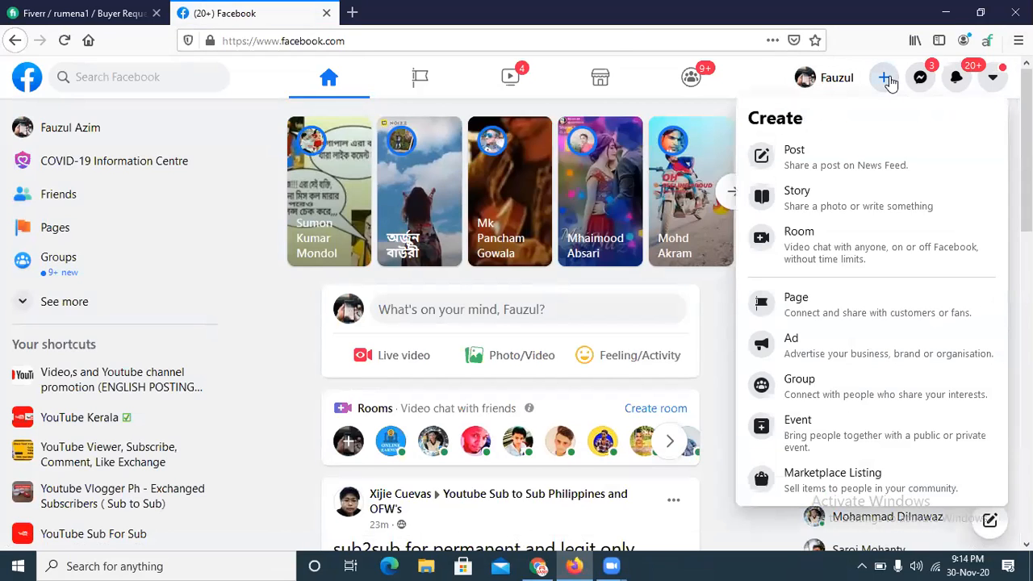
left_click(809, 357)
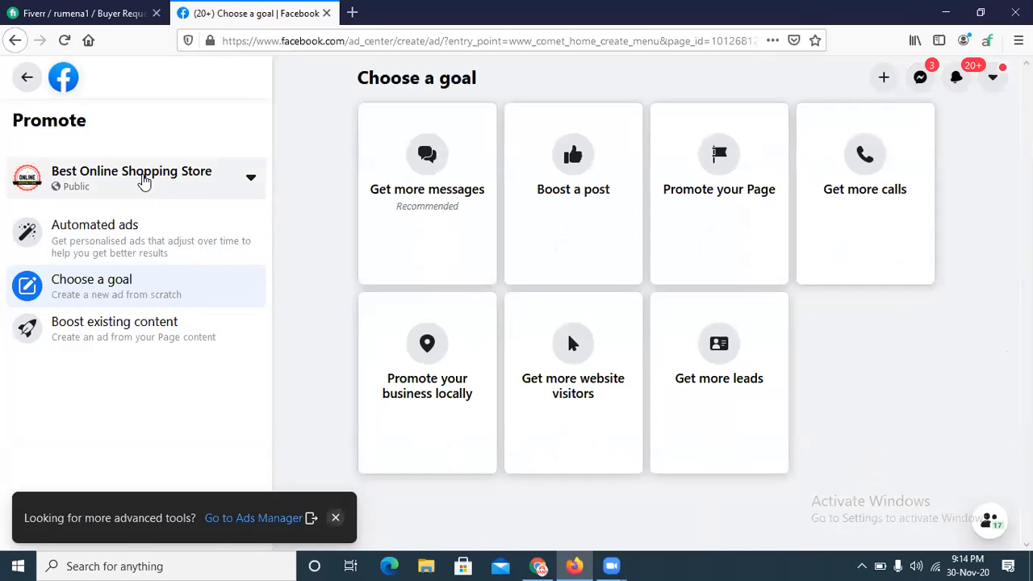
Choose Best Online Shopping Store as the page to promote
left_click(143, 182)
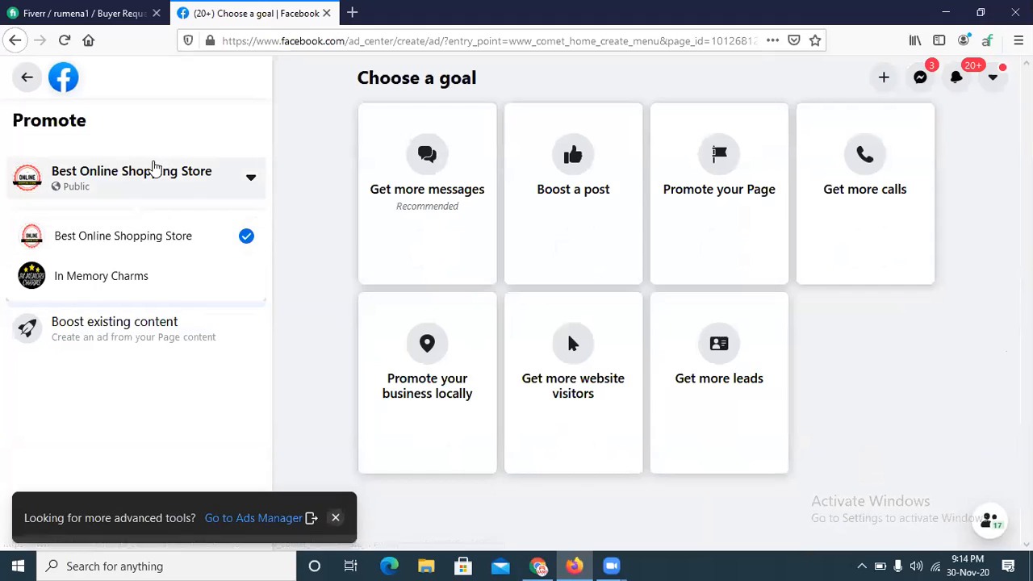
left_click(140, 238)
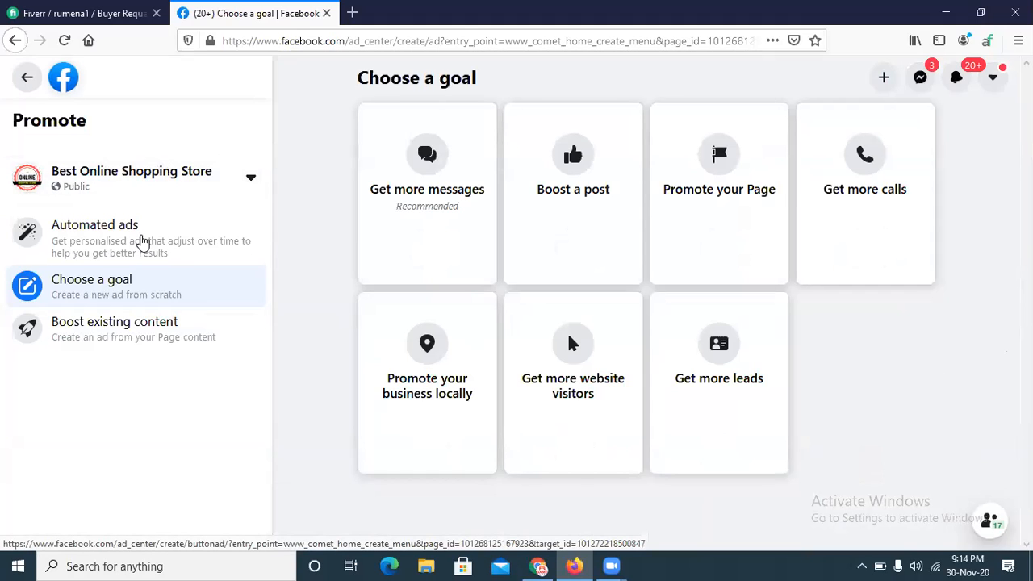
left_click(147, 182)
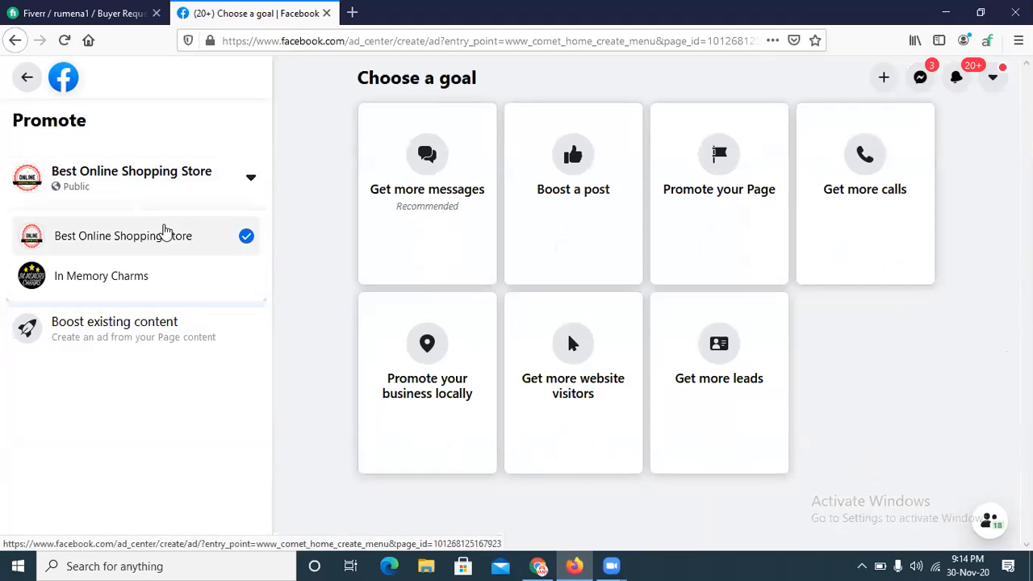
left_click(161, 238)
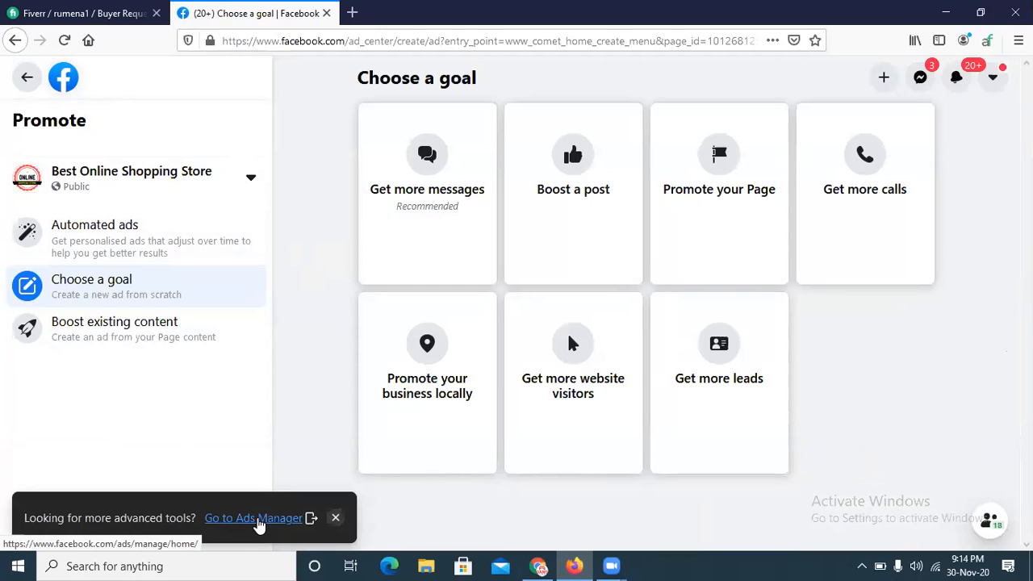
Go to Ads Manager and open Events Manager from its business tools
left_click(258, 518)
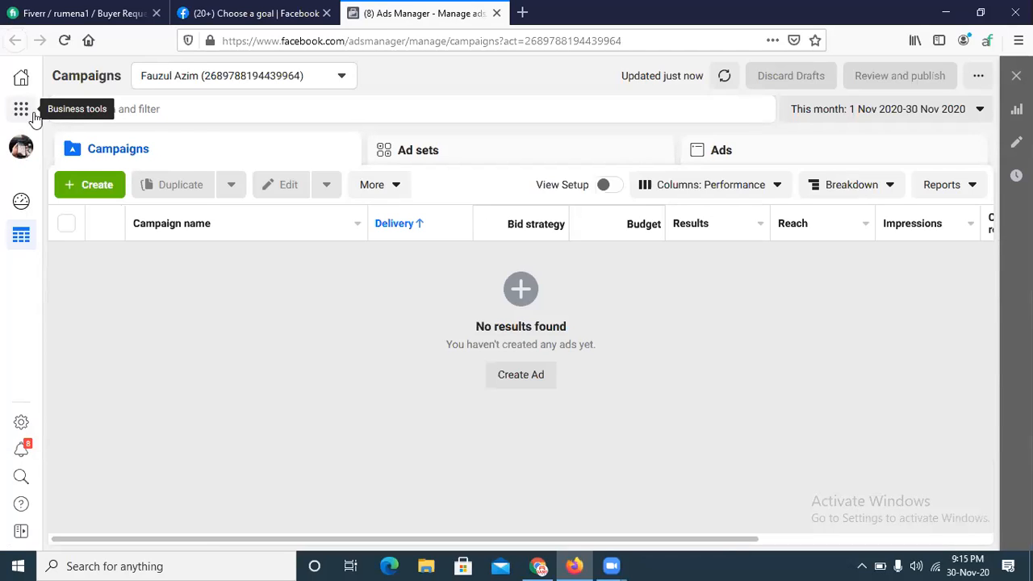
left_click(26, 108)
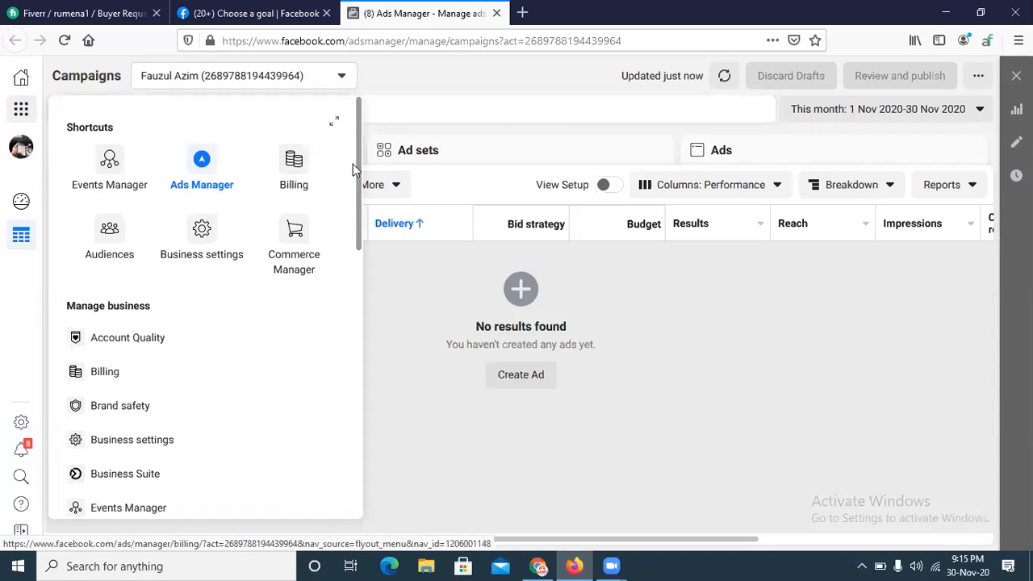
left_click_drag(358, 165, 355, 253)
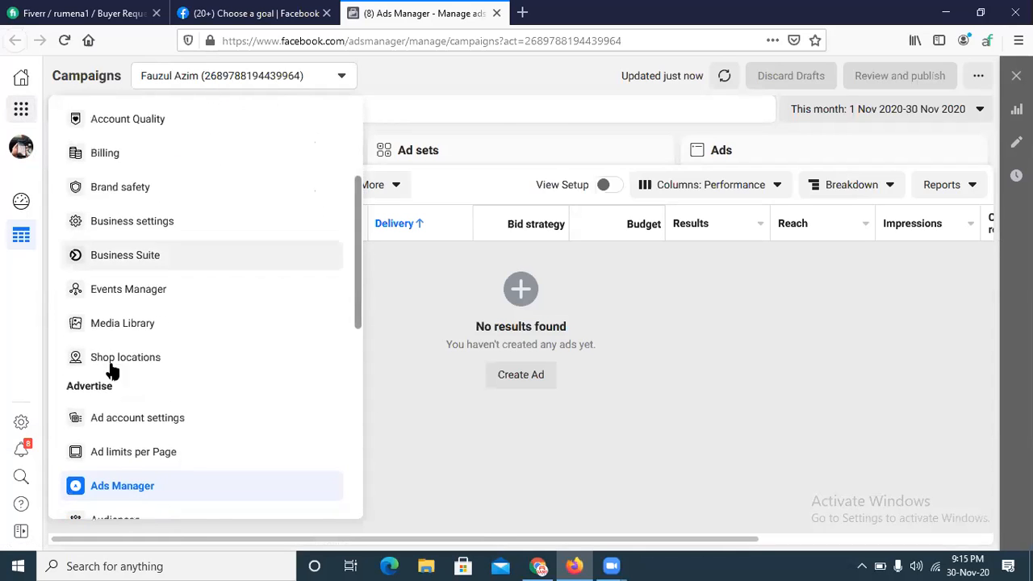
left_click(130, 290)
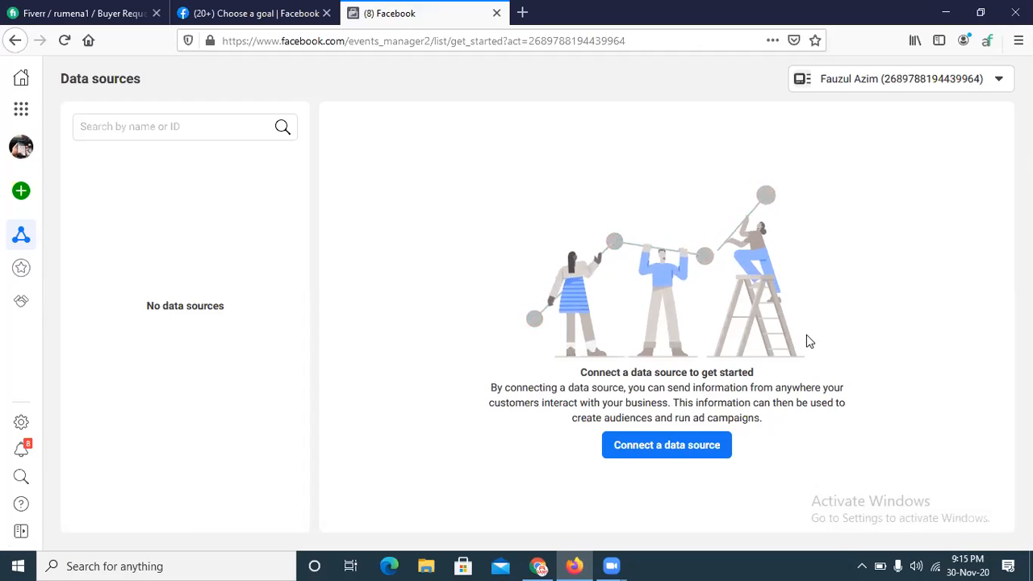
Switch back to Chrome, open Business Suite for the Online Earning Tips page and go to its Ad Centre, dismissing the Promote dialog
left_click(538, 566)
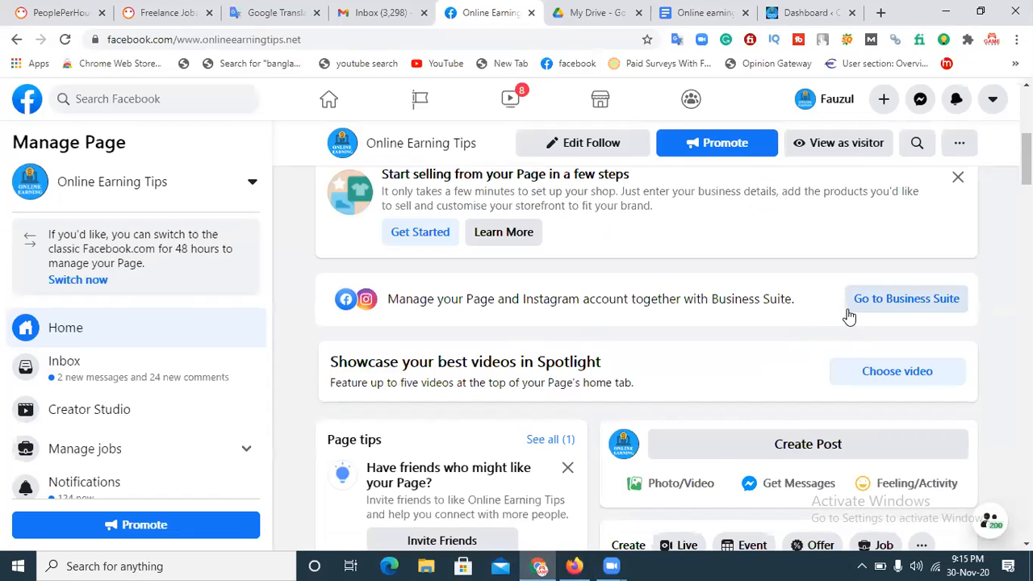
left_click(928, 302)
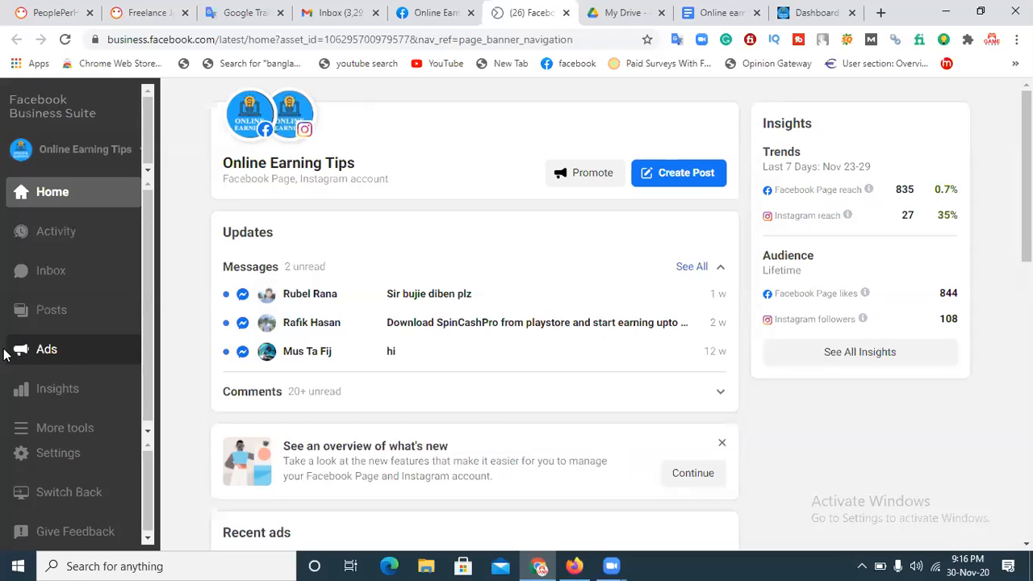
left_click(36, 352)
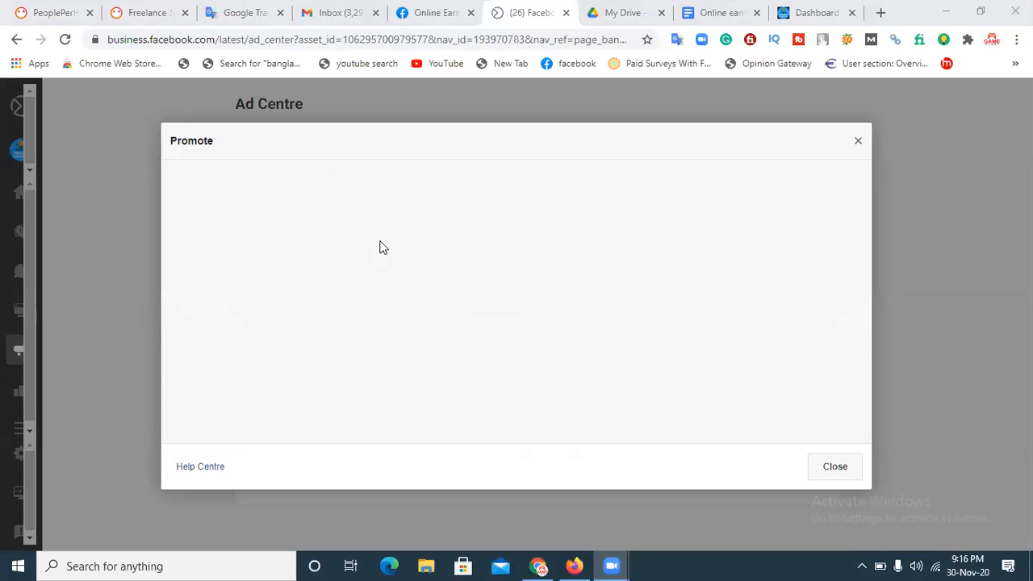
left_click(833, 466)
Open Events Manager from the additional tools of Business Suite
mouse_move(18, 131)
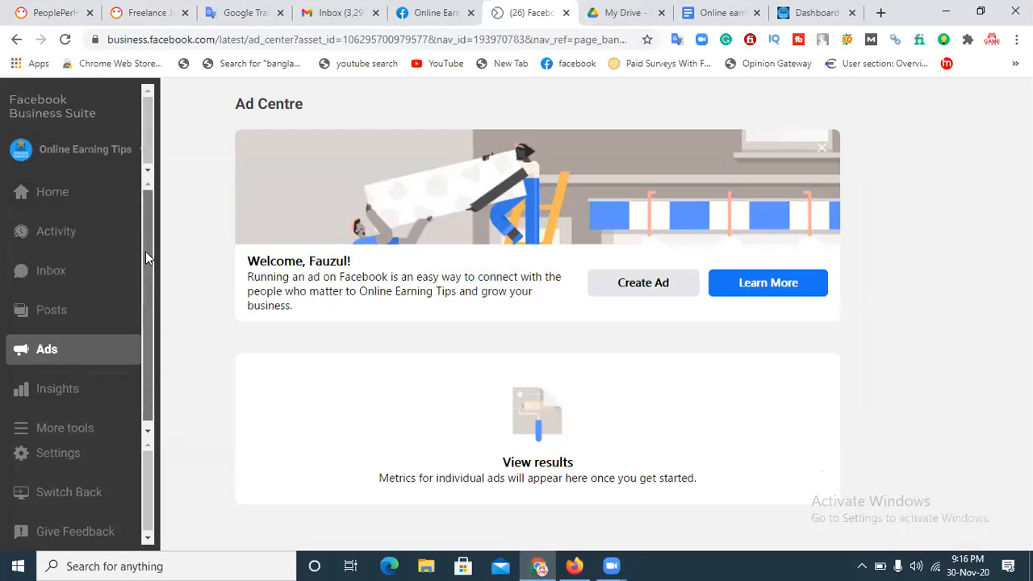
scroll(146, 251, "down", 1)
left_click(67, 425)
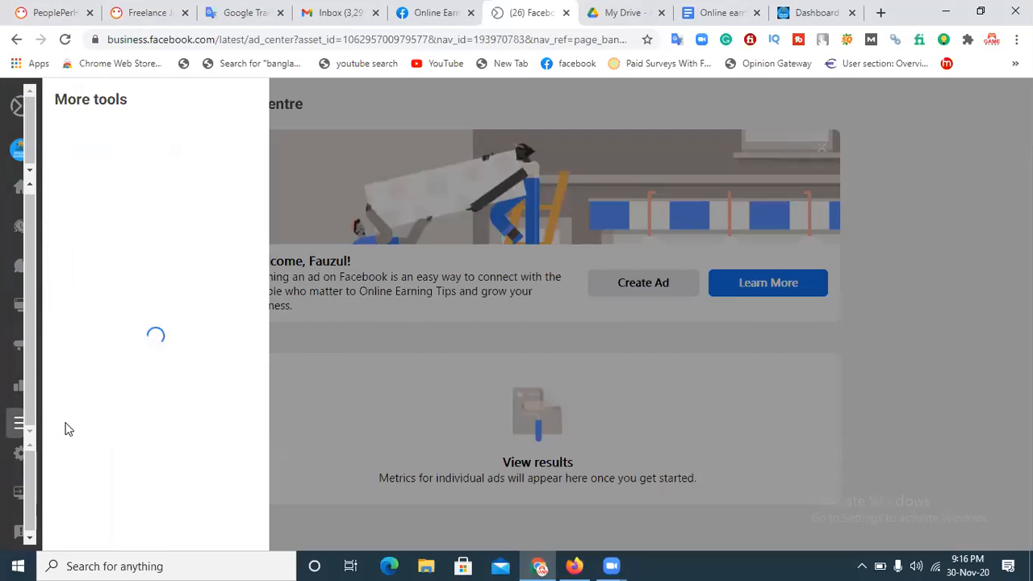
mouse_move(18, 424)
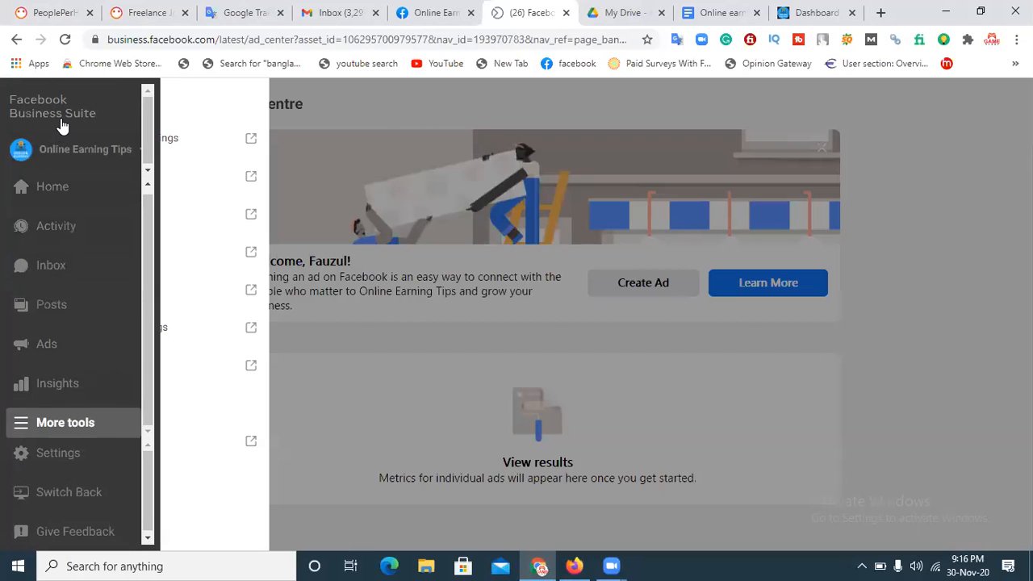
left_click(46, 427)
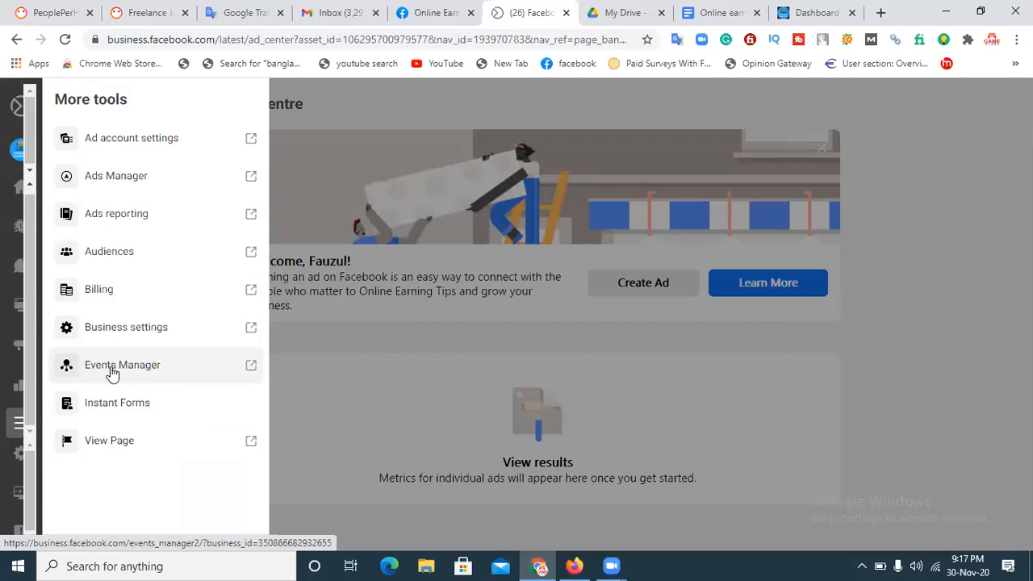
left_click(118, 372)
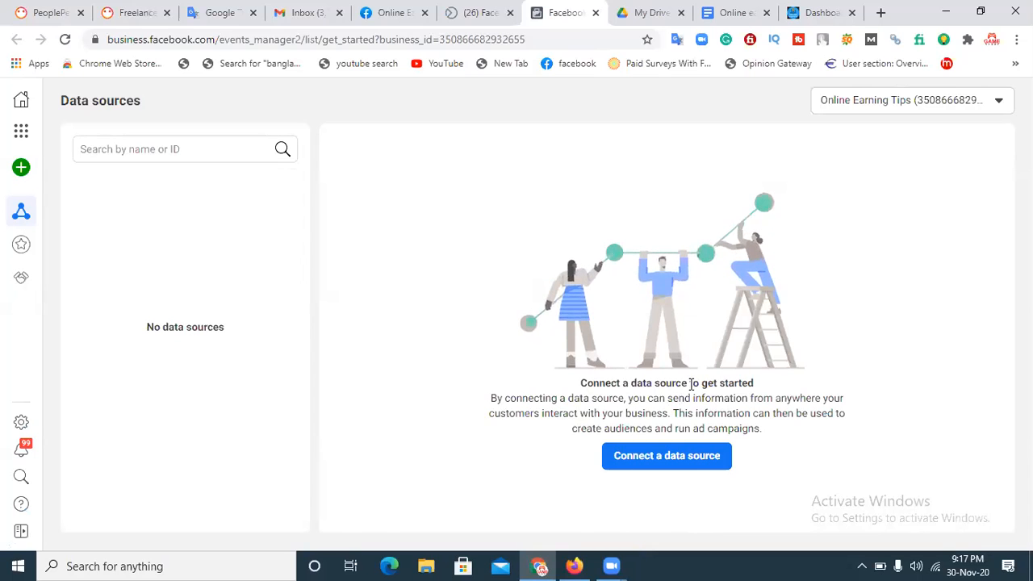
Start connecting a new Web data source with Facebook pixel as the connection method
left_click(675, 465)
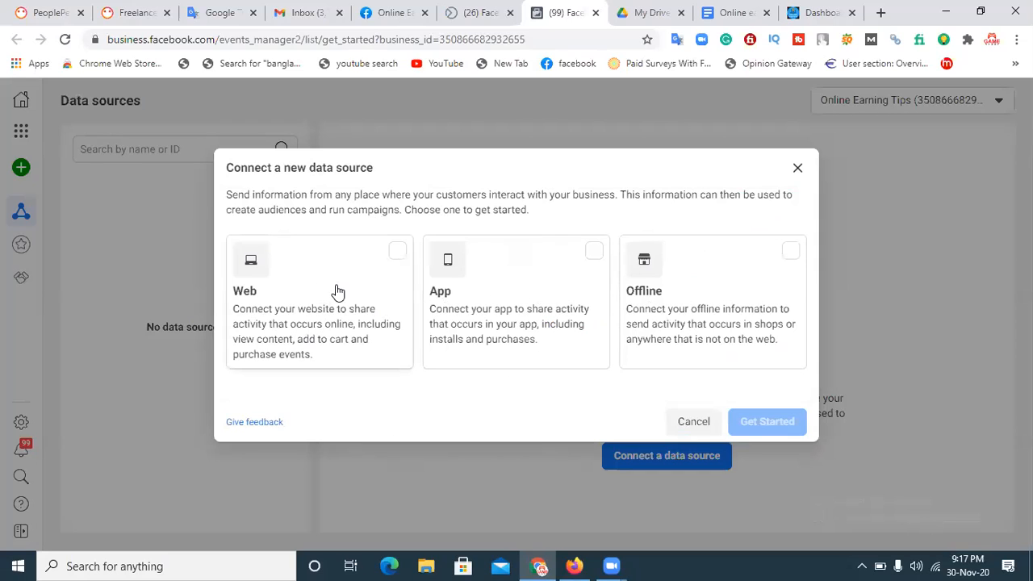
left_click(398, 251)
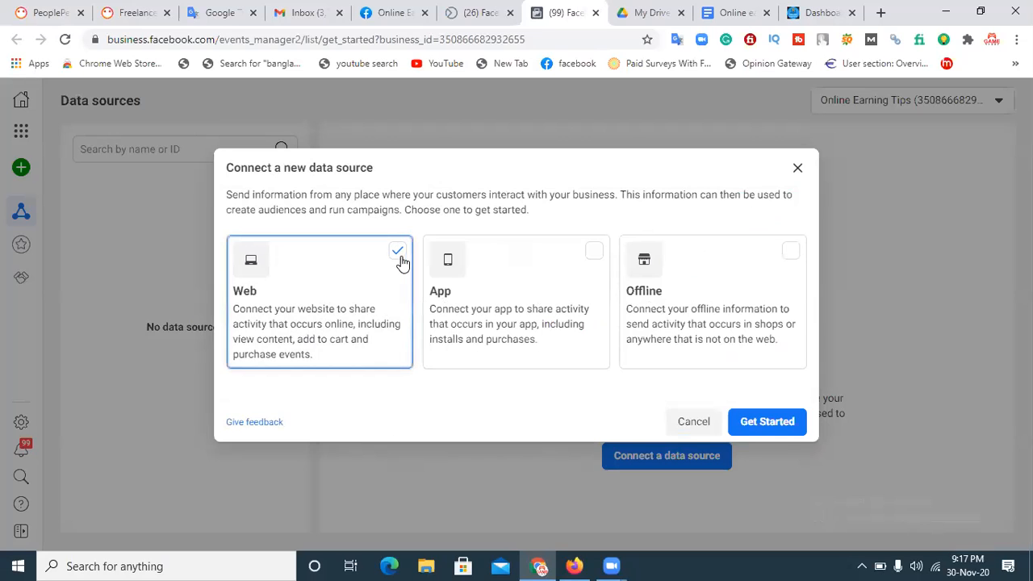
left_click(765, 435)
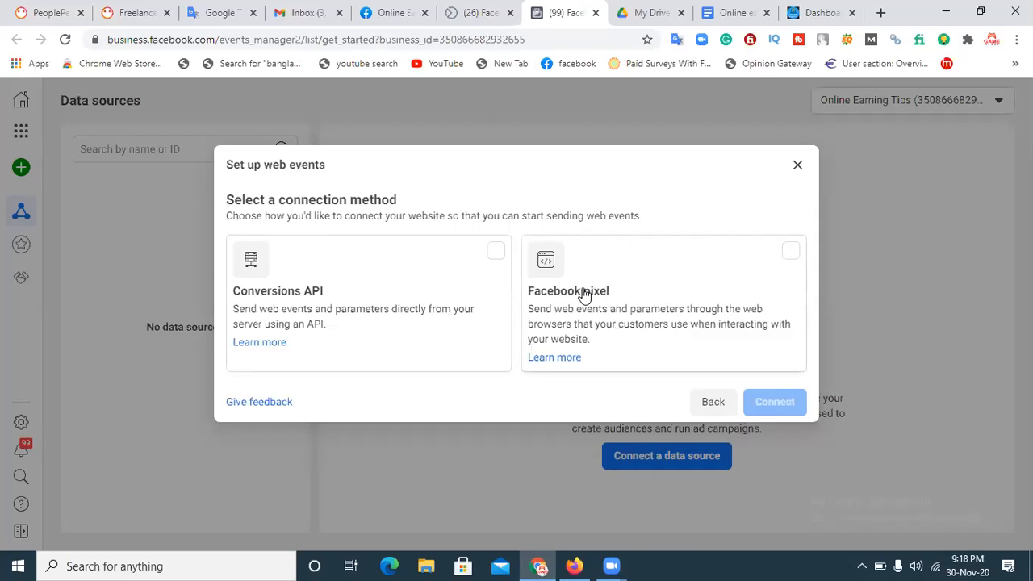
left_click(790, 259)
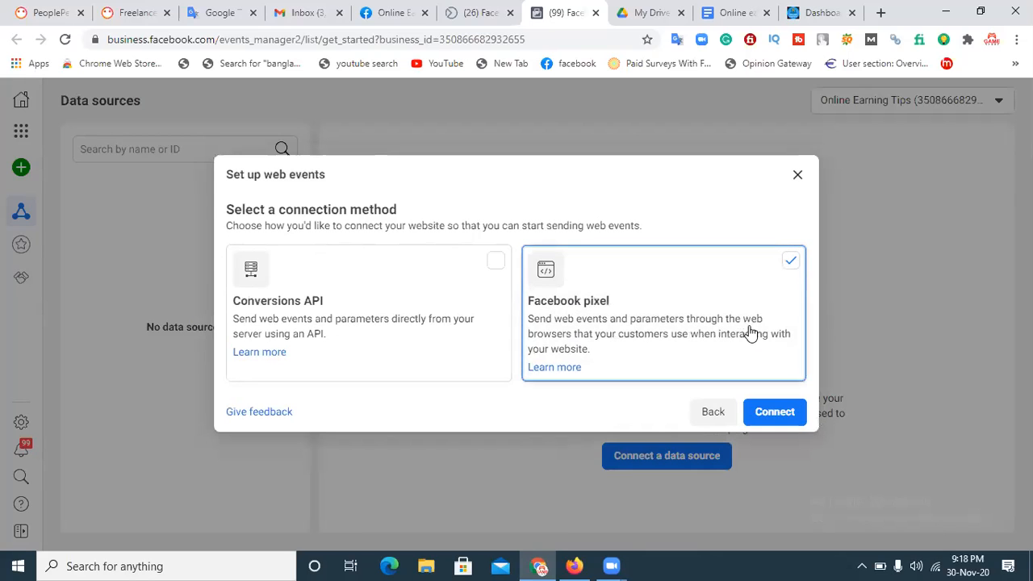
left_click(773, 412)
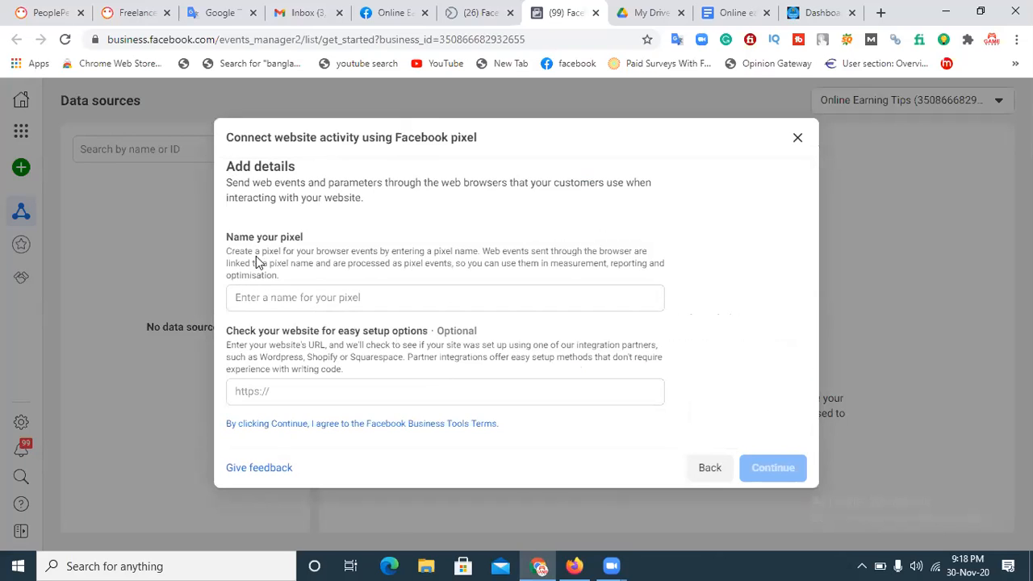
left_click(334, 300)
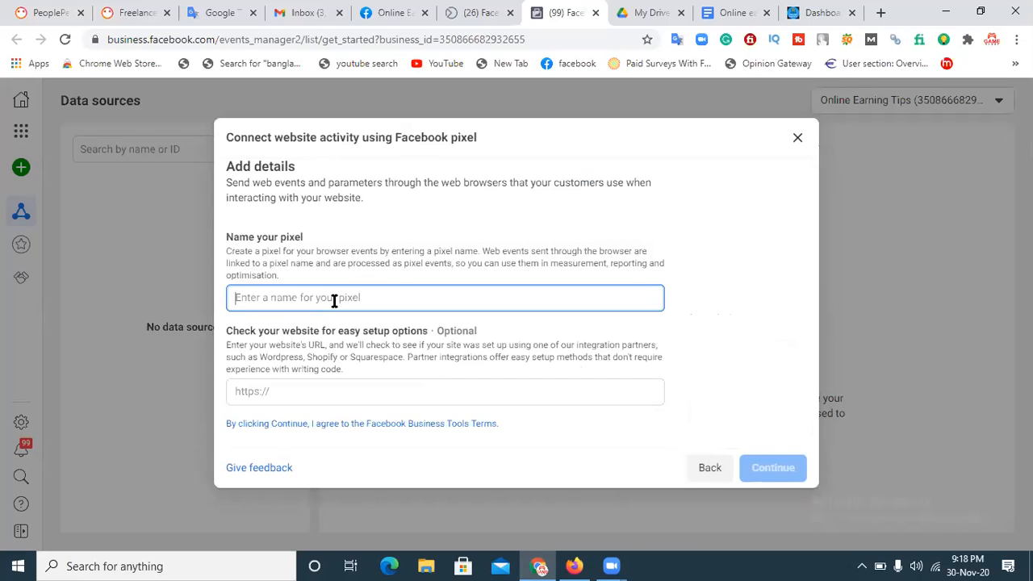
type("Online Earning Tips")
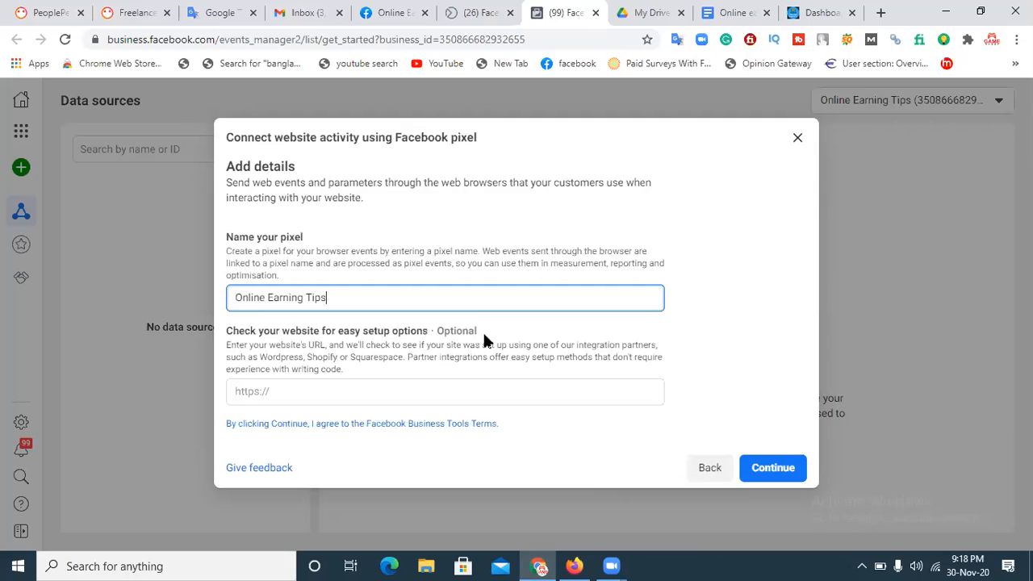
left_click(321, 388)
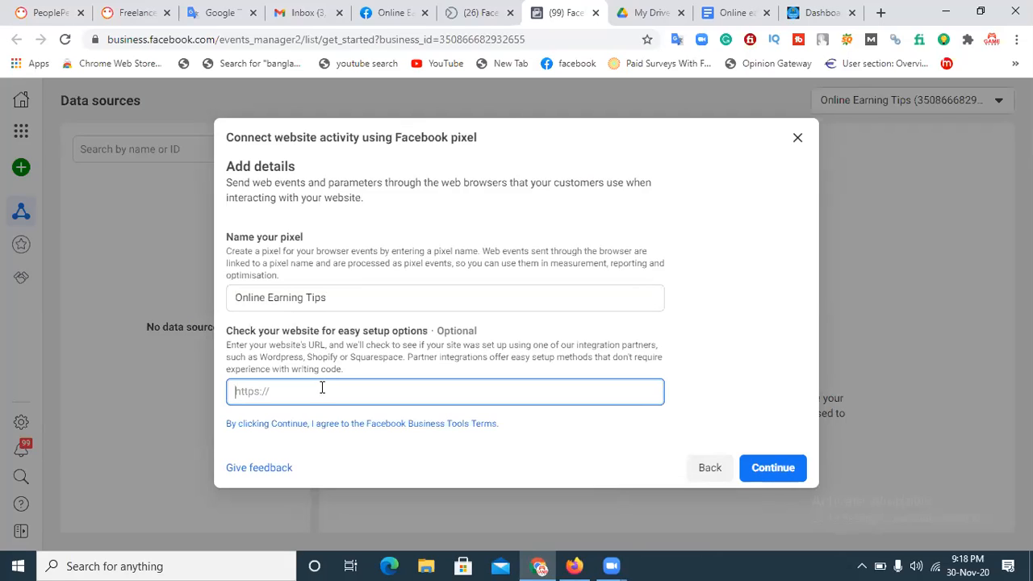
type("www.onlineearningtips")
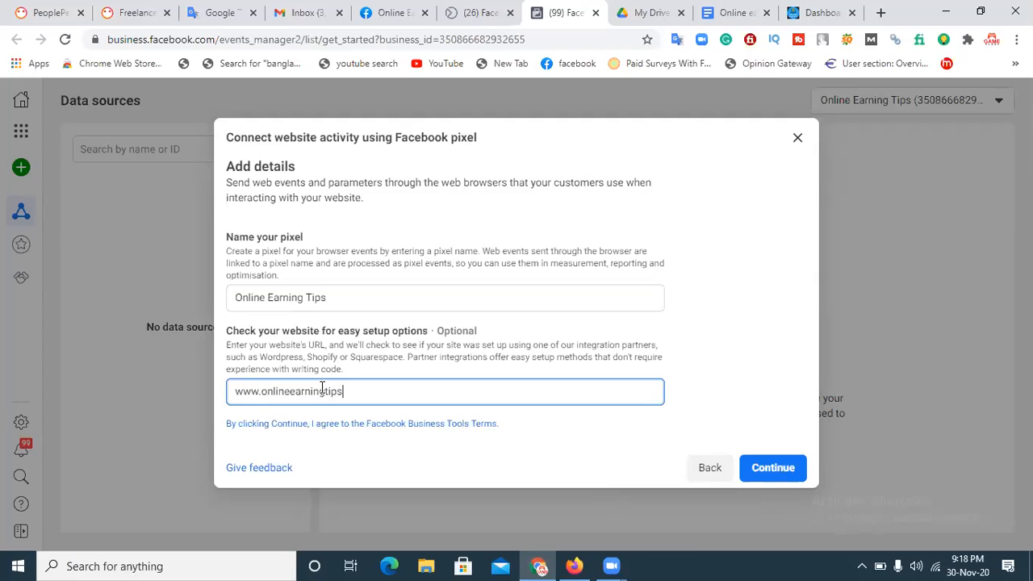
type(".net")
left_click(768, 472)
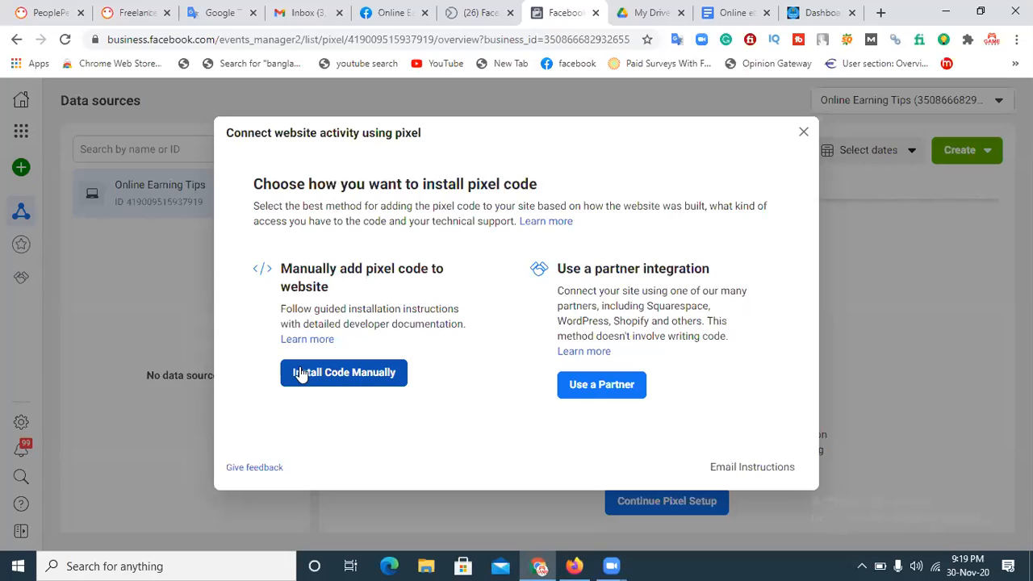
Choose to install the pixel code manually and copy the base code
left_click(365, 381)
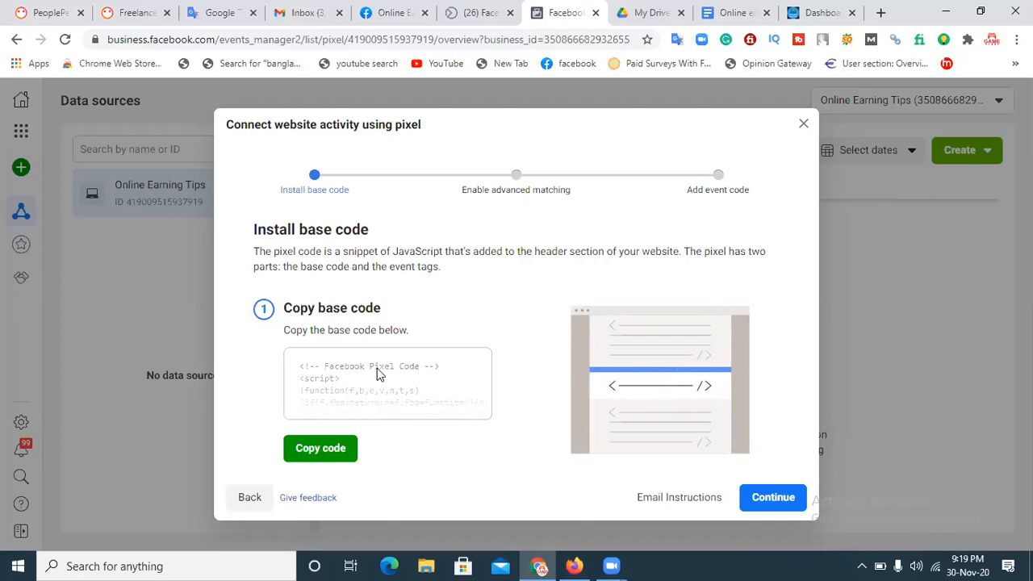
left_click(319, 451)
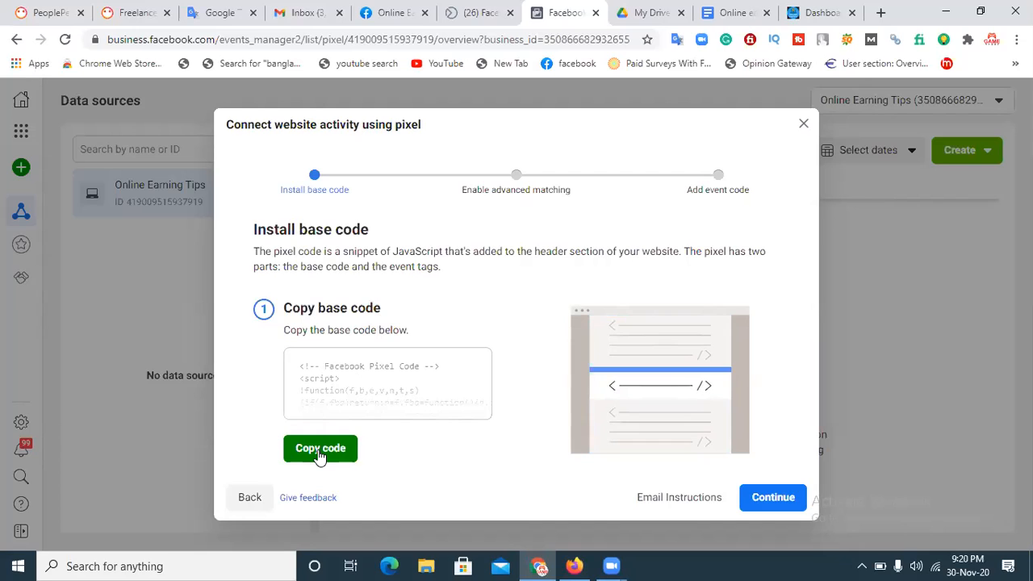
left_click(320, 452)
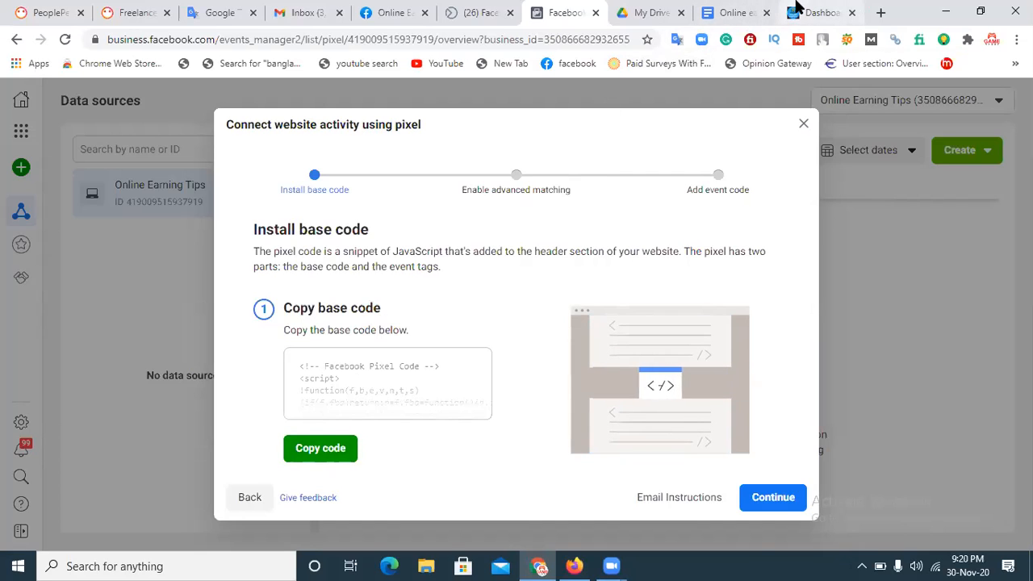
Switch to the website's WordPress dashboard and open the page for adding new plugins
left_click(815, 12)
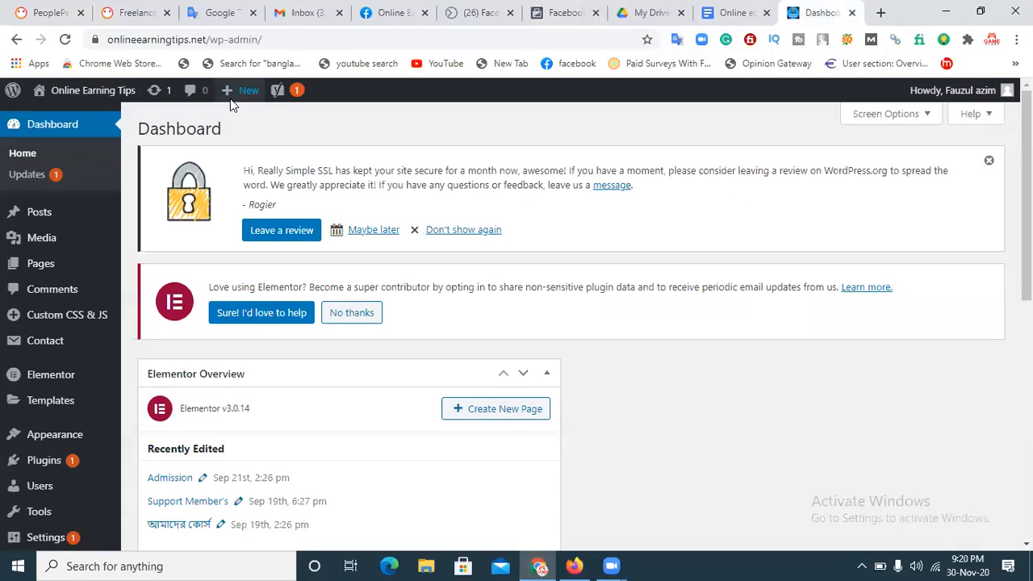
mouse_move(275, 91)
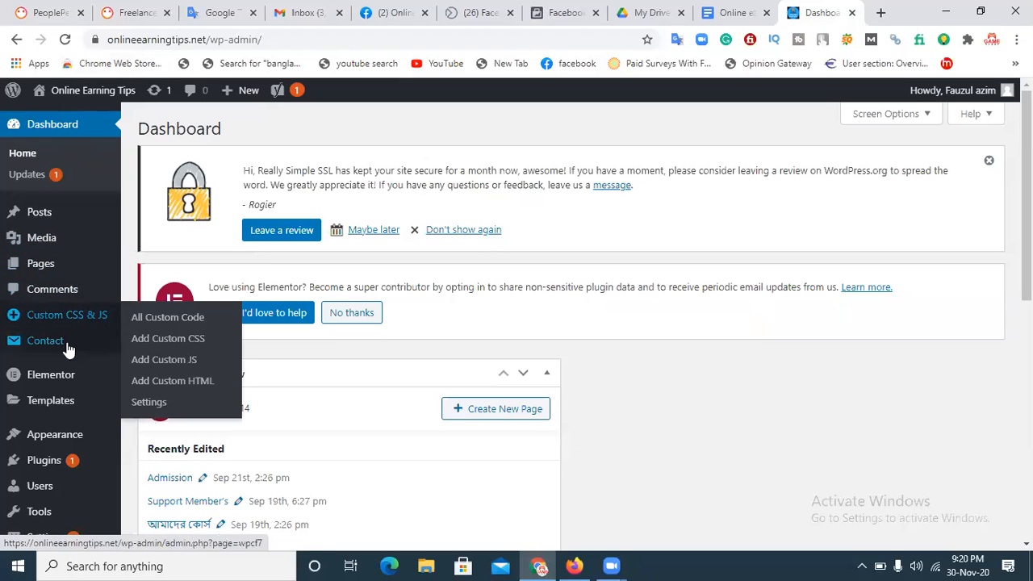
mouse_move(62, 414)
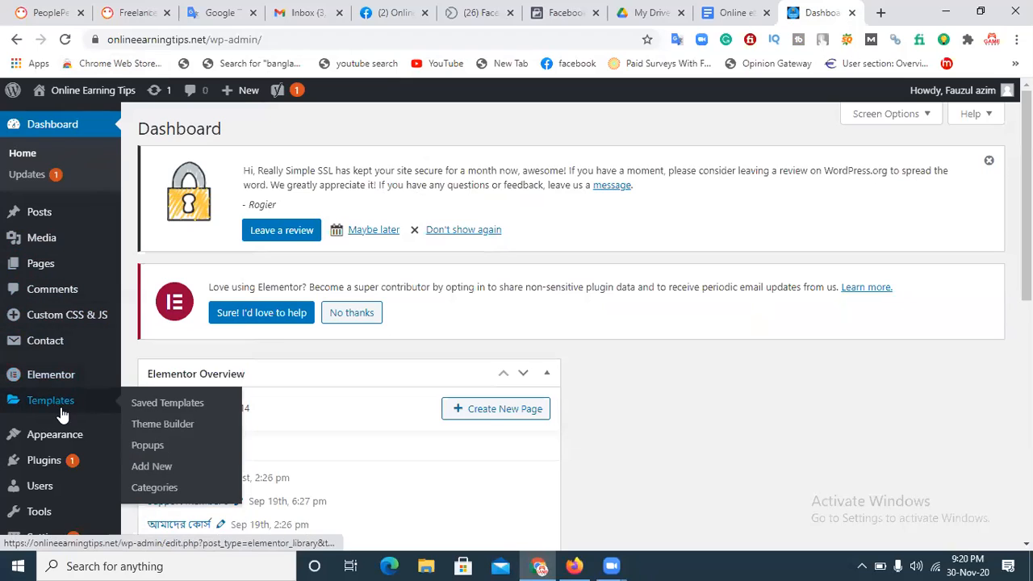
mouse_move(64, 462)
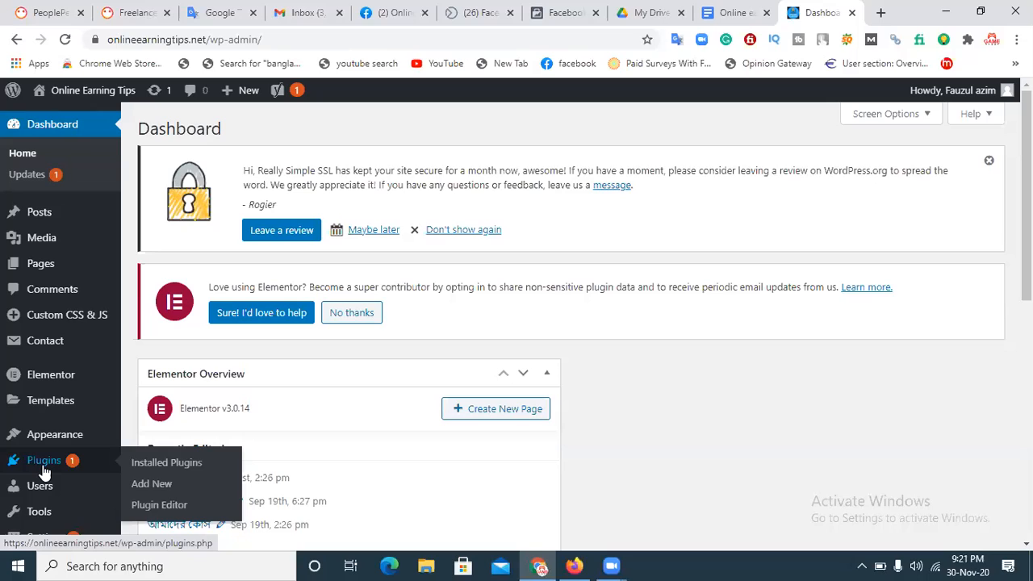
left_click(143, 492)
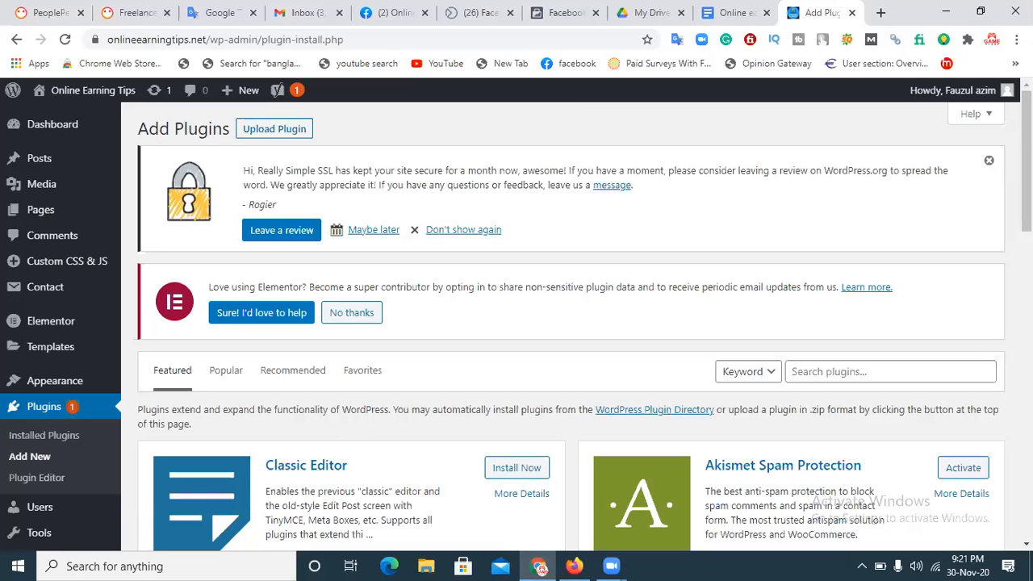
Search the plugin directory for "insert" and install the Insert Headers and Footers plugin by WPBeginner
scroll(1025, 161, "down", 1)
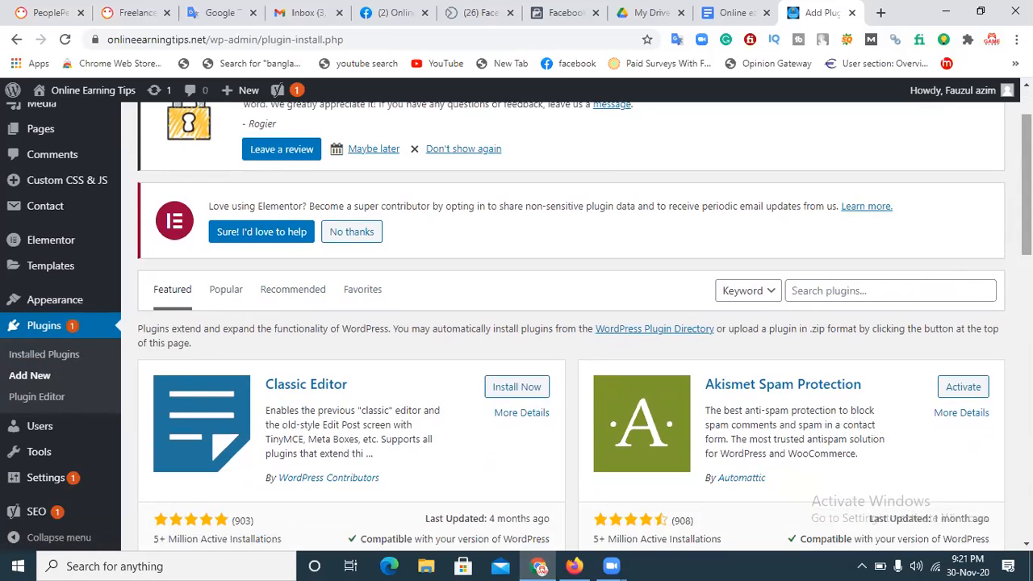
scroll(1026, 185, "down", 4)
scroll(891, 267, "up", 1)
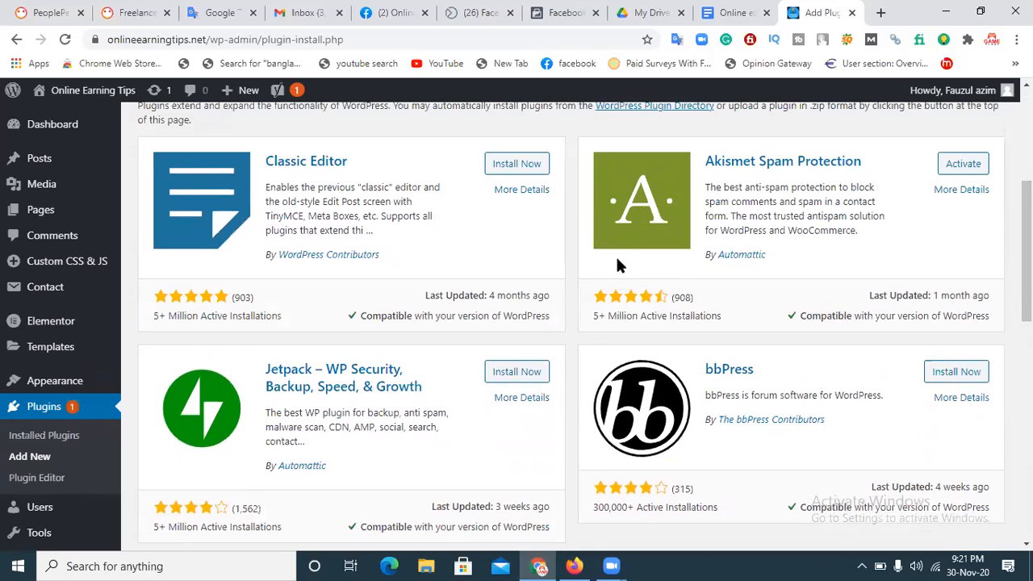
scroll(571, 323, "down", 5)
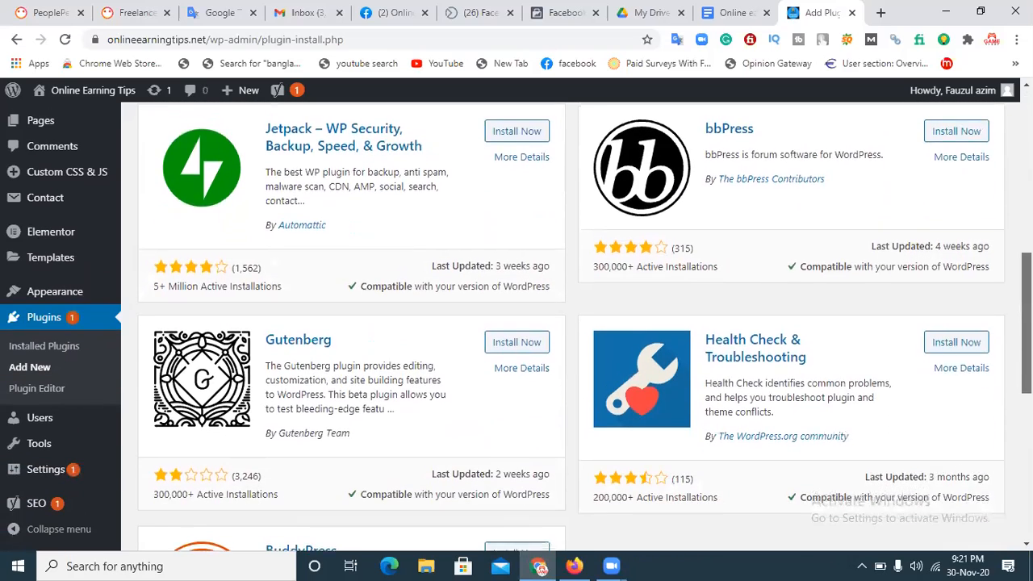
scroll(571, 323, "down", 1)
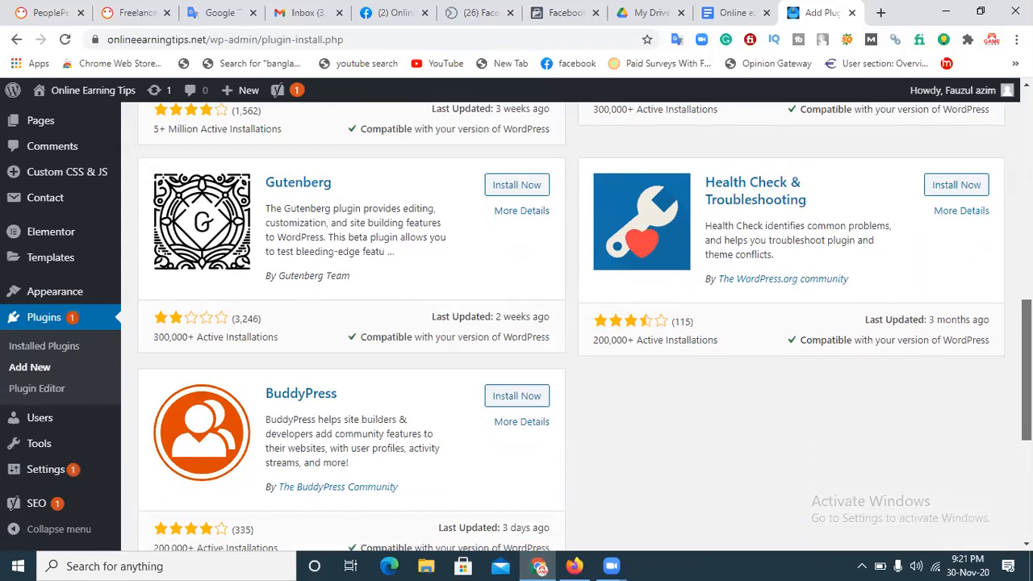
scroll(862, 324, "up", 9)
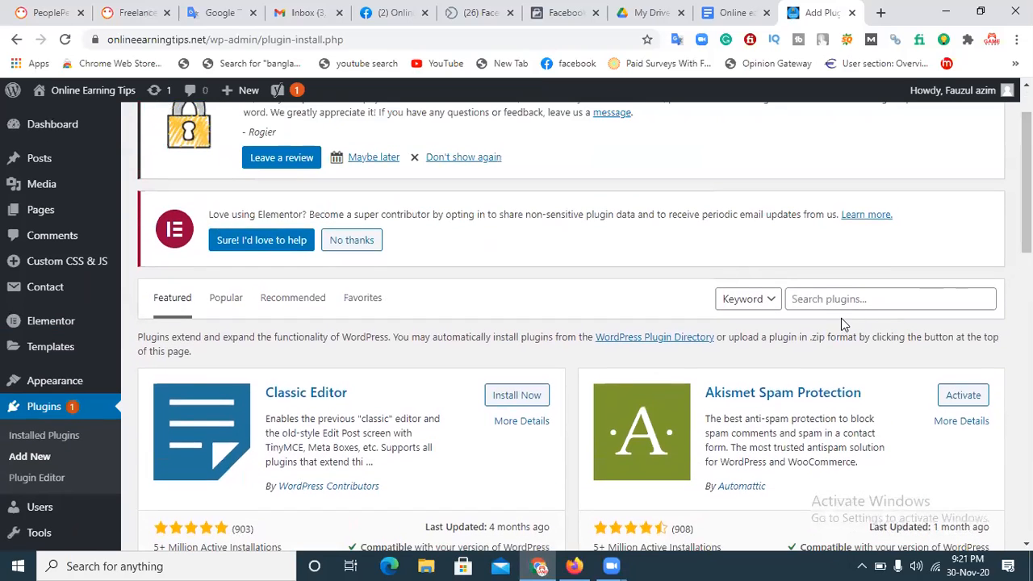
left_click(849, 301)
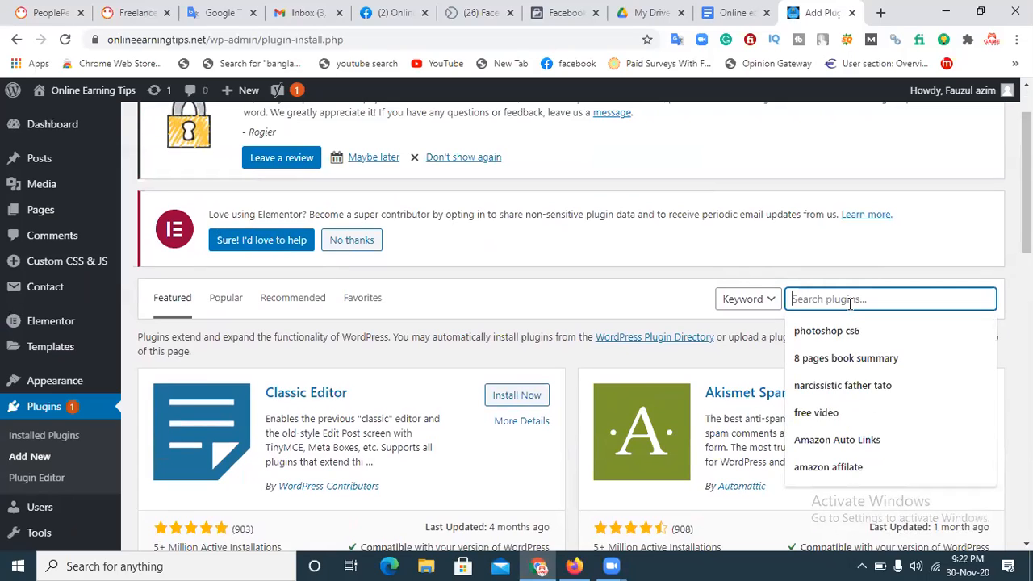
type("ins")
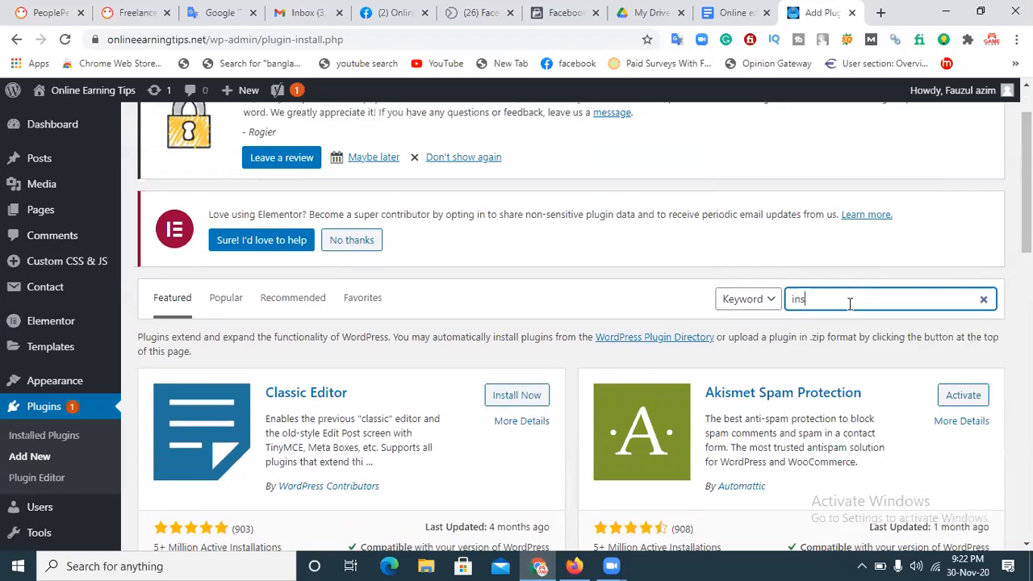
type("ert")
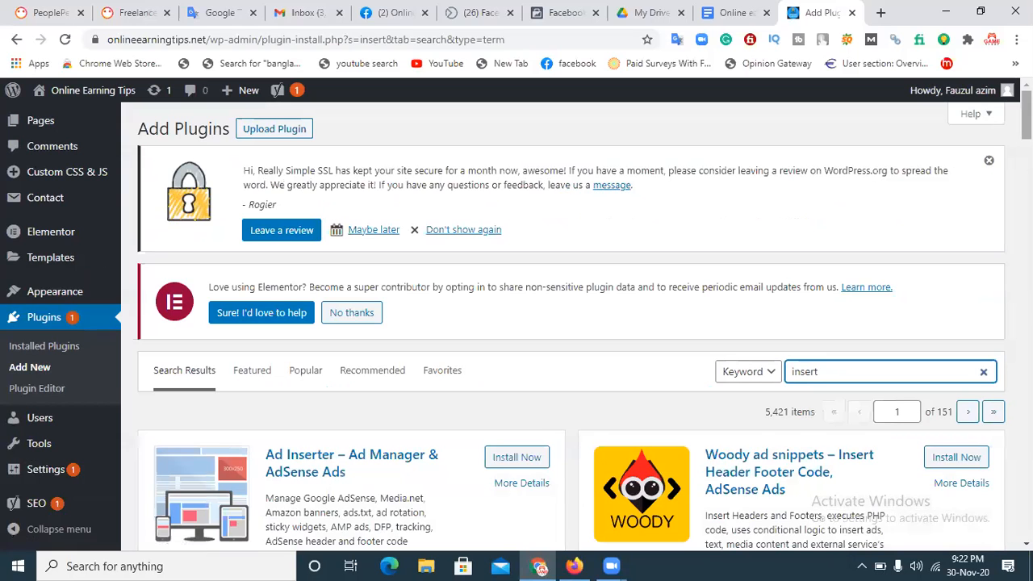
scroll(565, 323, "down", 4)
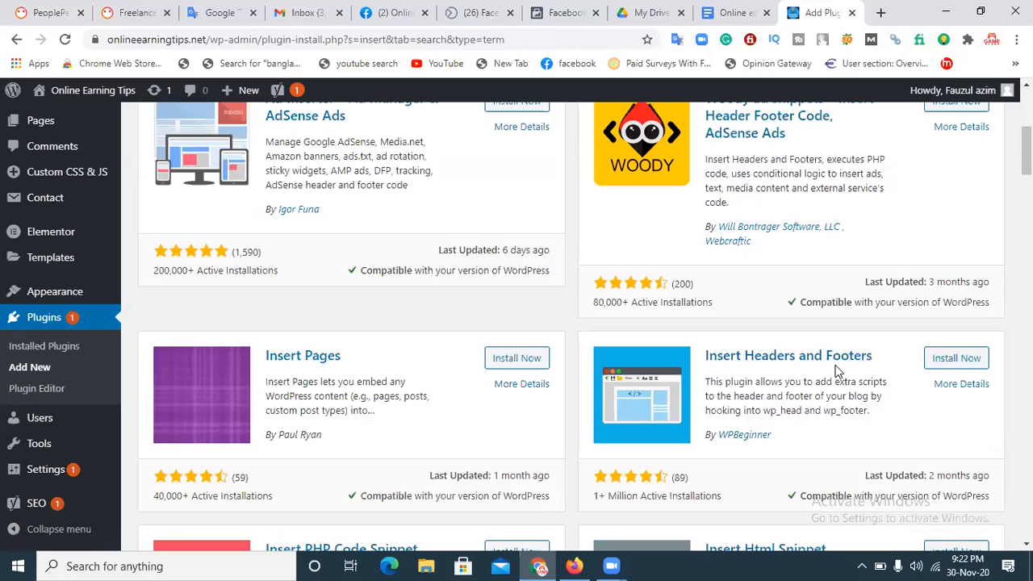
left_click(960, 365)
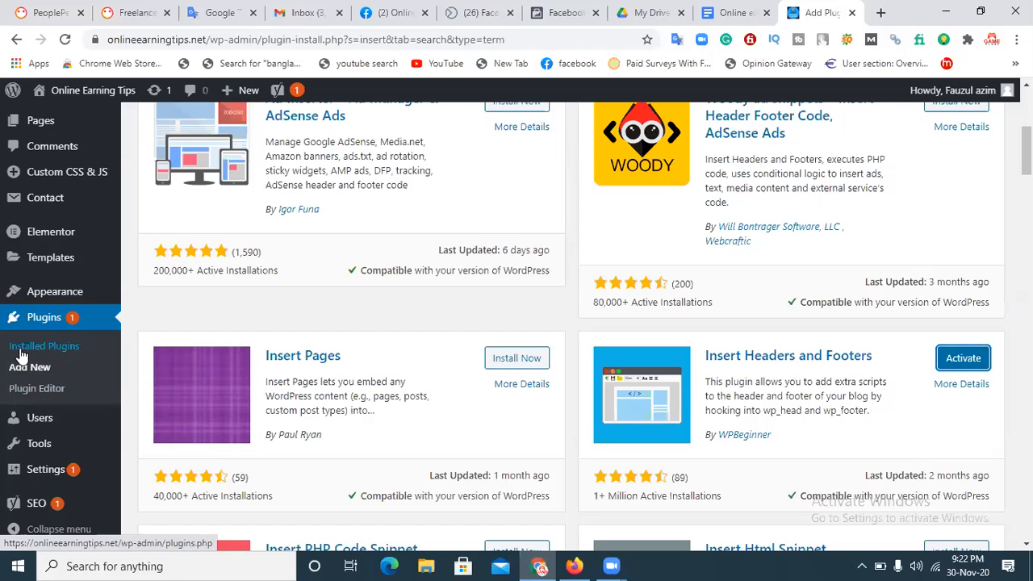
Activate Insert Headers and Footers from the list of installed plugins
left_click(62, 353)
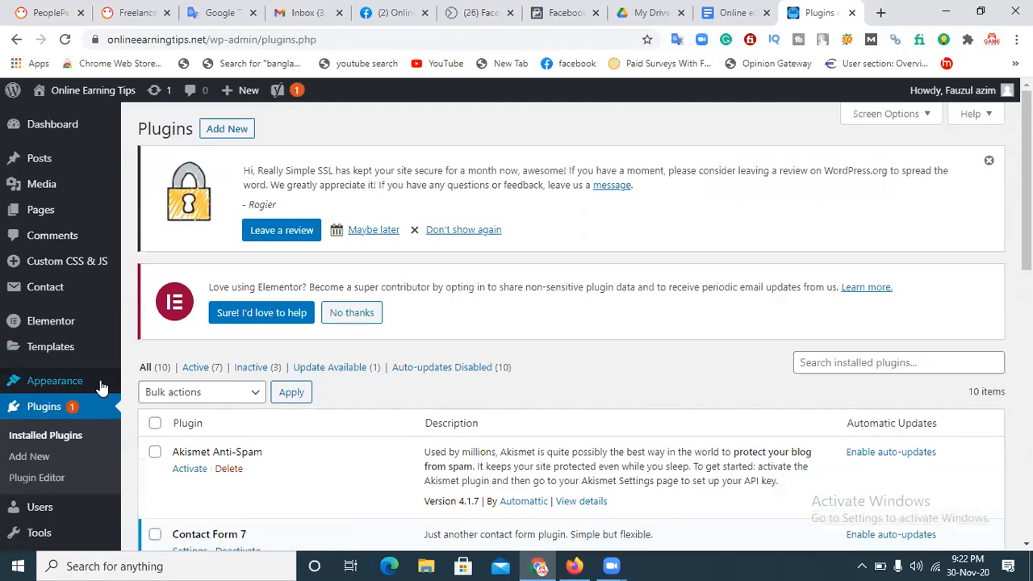
mouse_move(99, 382)
scroll(565, 338, "down", 3)
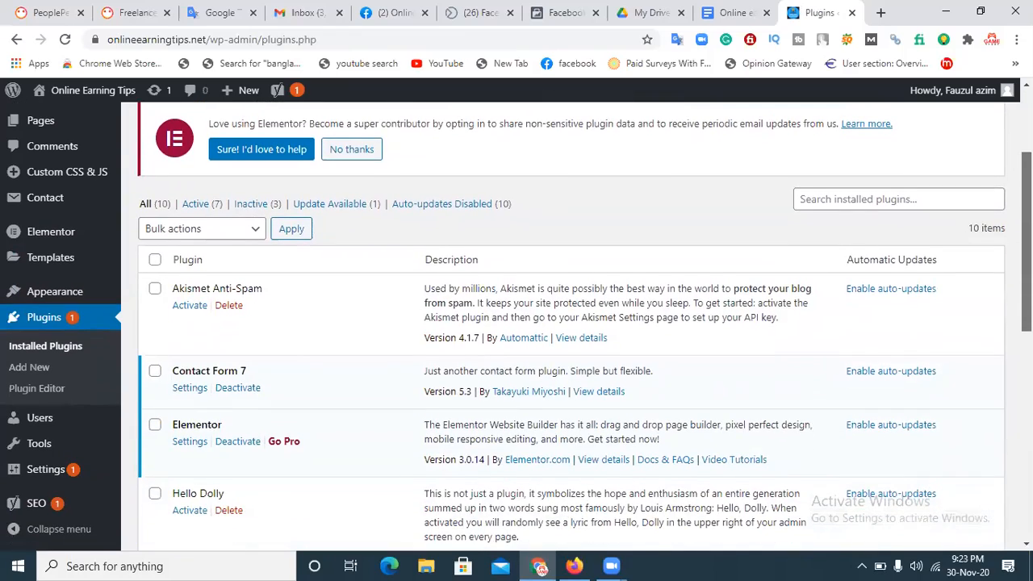
scroll(322, 390, "down", 2)
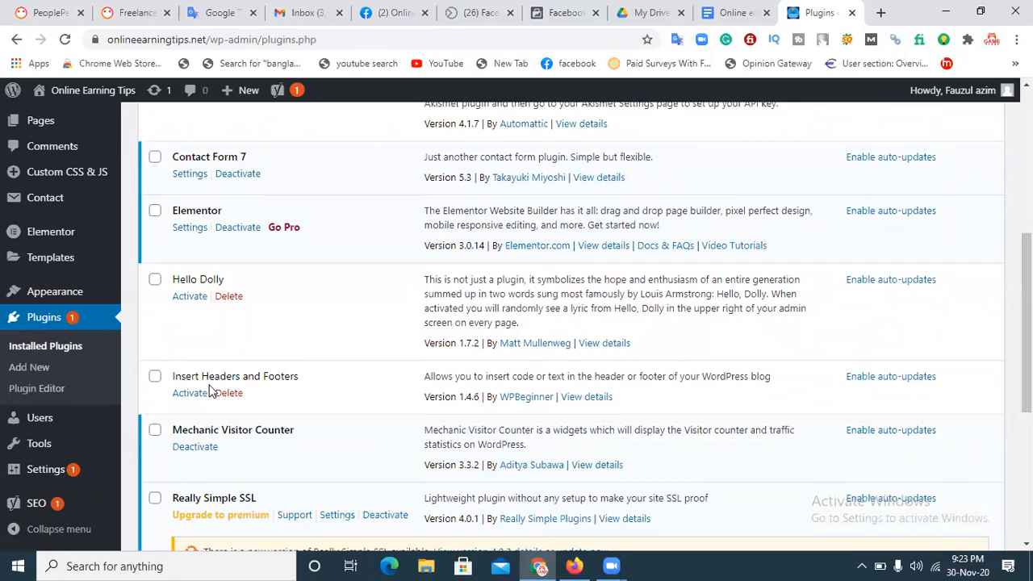
left_click(154, 380)
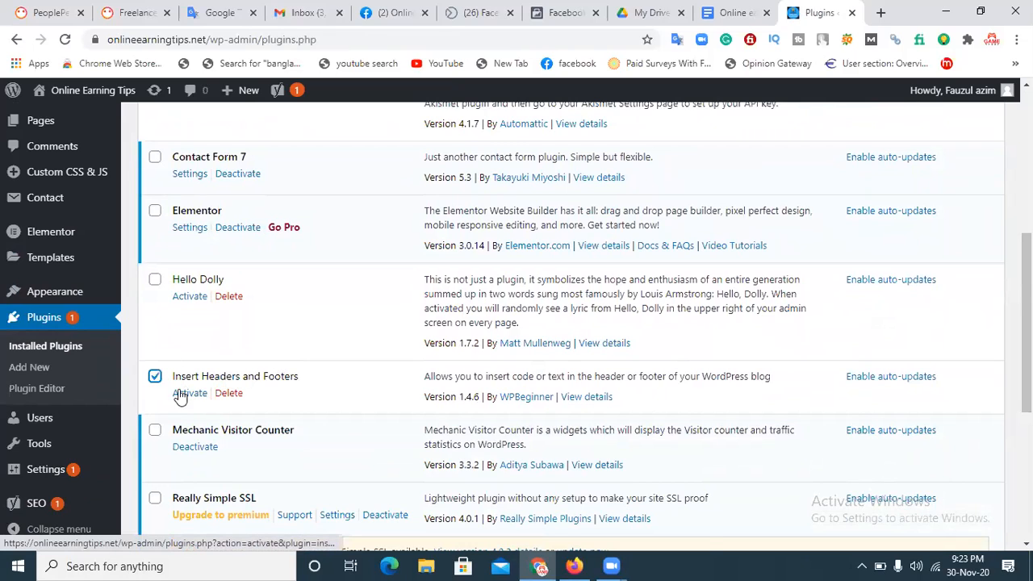
left_click(184, 397)
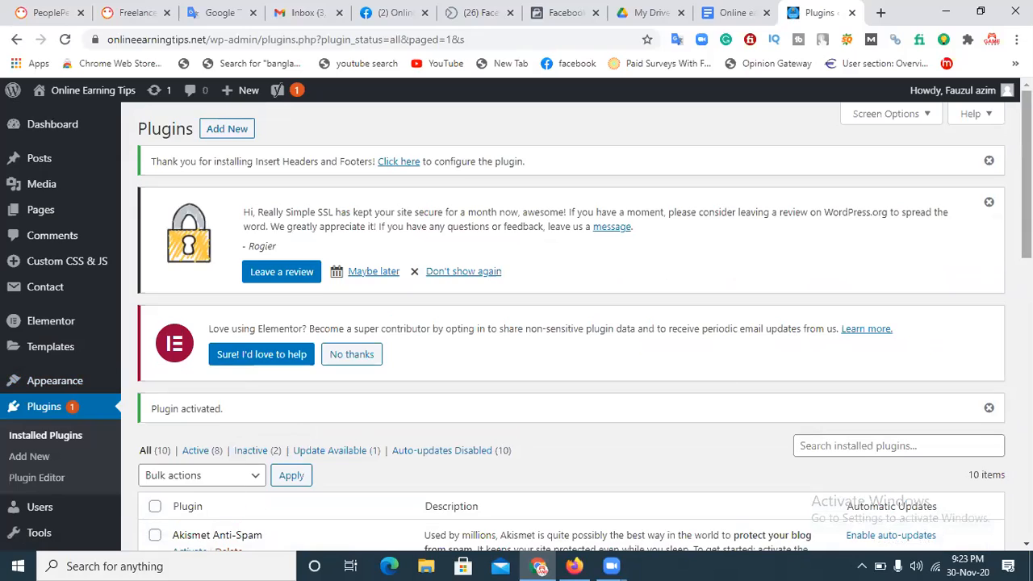
Open the Insert Headers and Footers settings and go to the script boxes for header, body and footer
scroll(1006, 252, "down", 1)
scroll(571, 326, "down", 5)
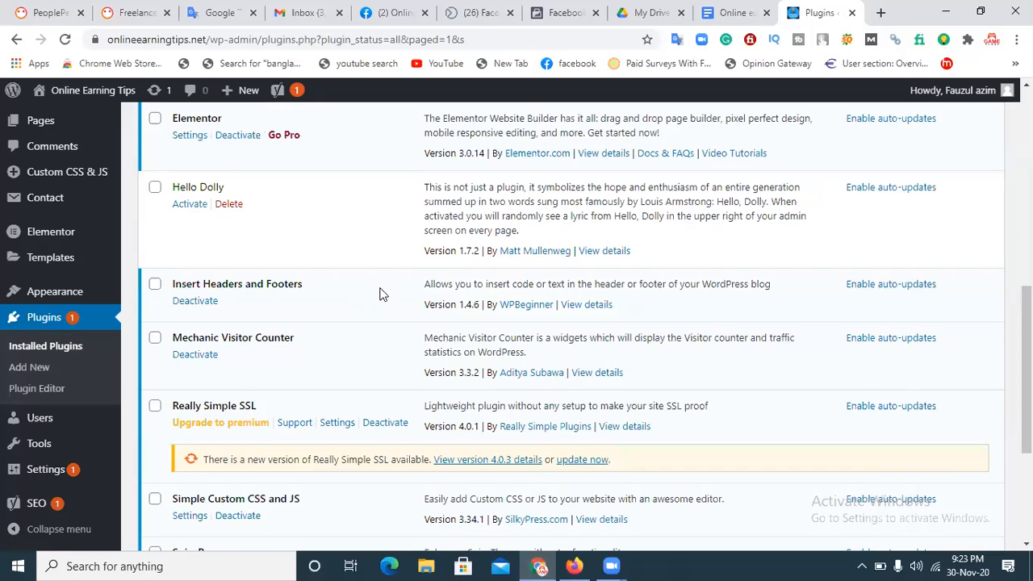
mouse_move(48, 476)
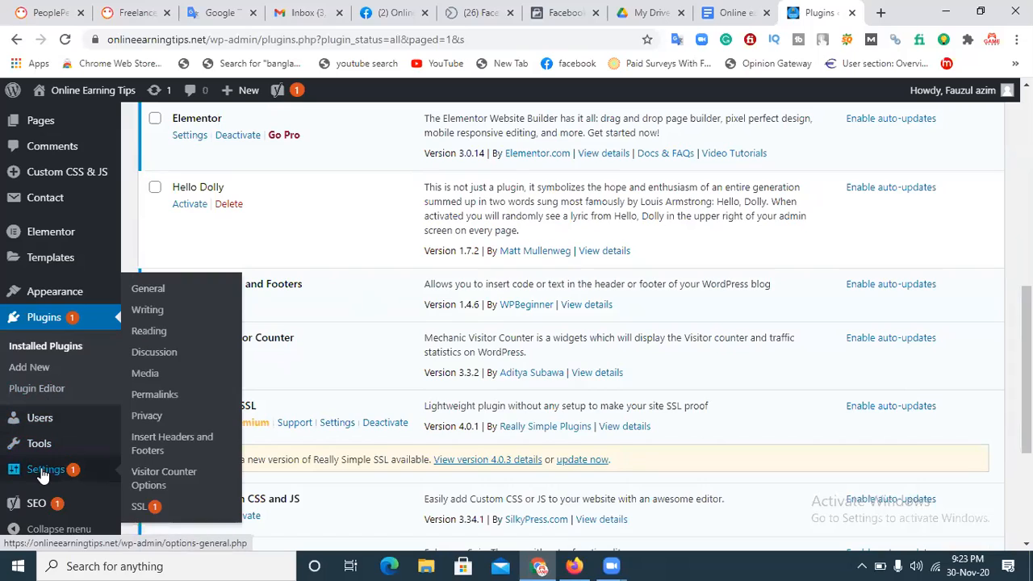
left_click(150, 445)
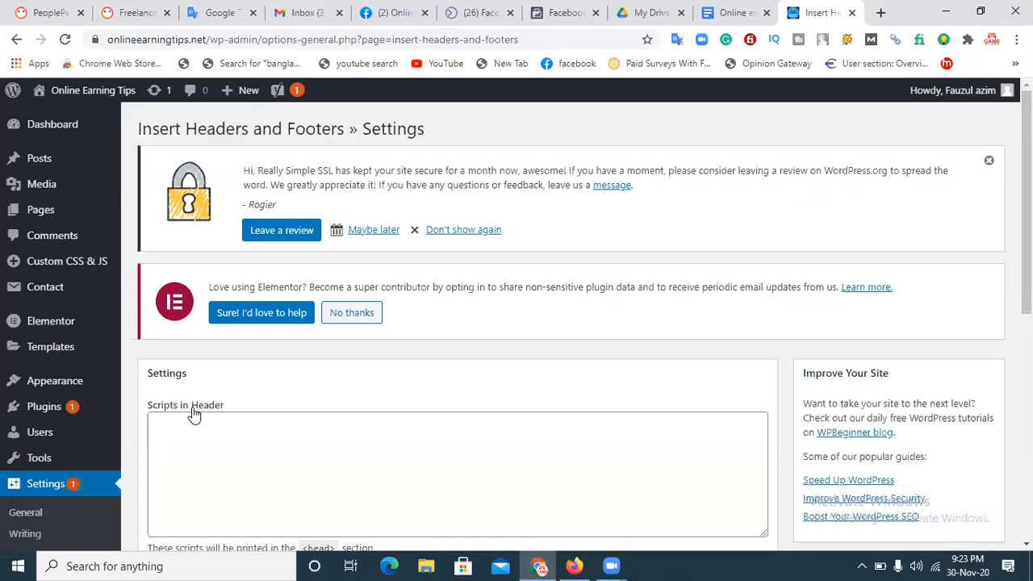
scroll(143, 387, "down", 3)
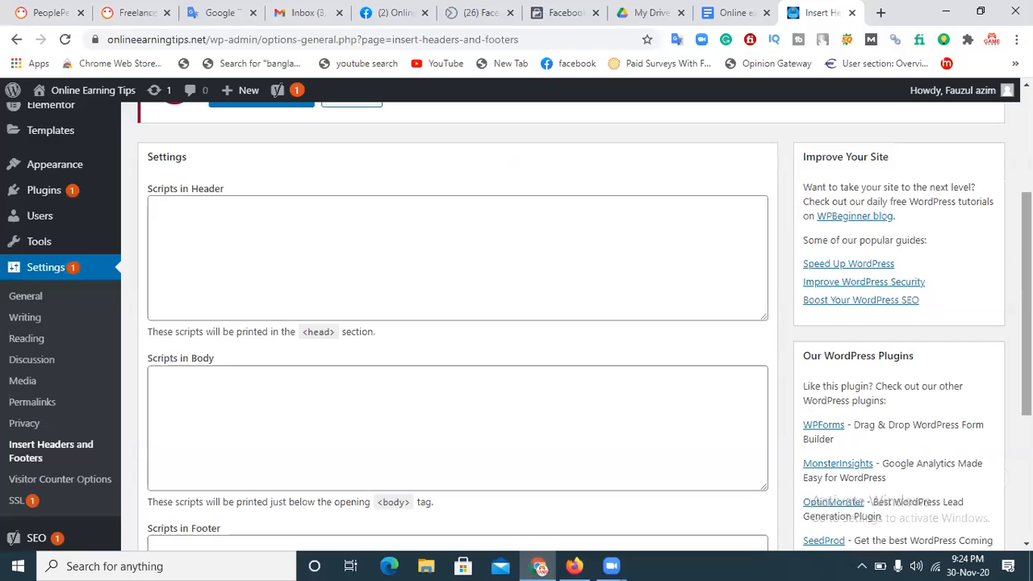
scroll(242, 404, "down", 1)
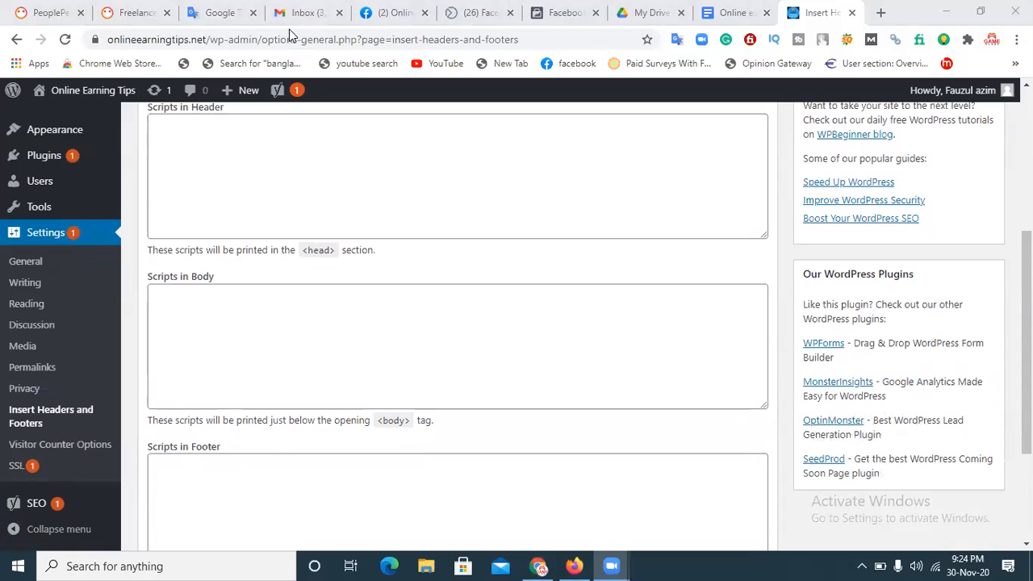
Paste the Facebook pixel base code into the Scripts in Header box of Insert Headers and Footers
left_click(480, 12)
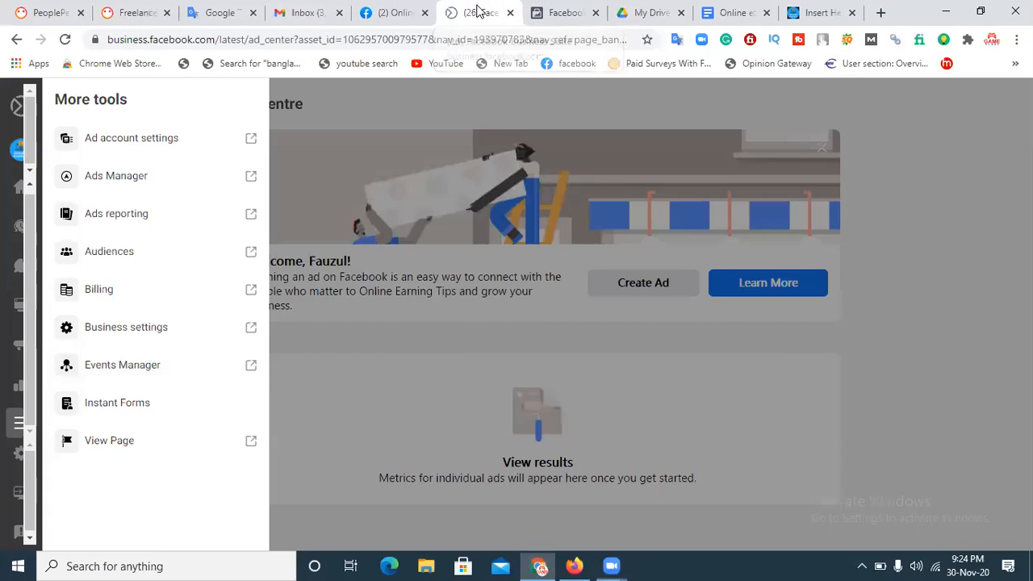
left_click(554, 8)
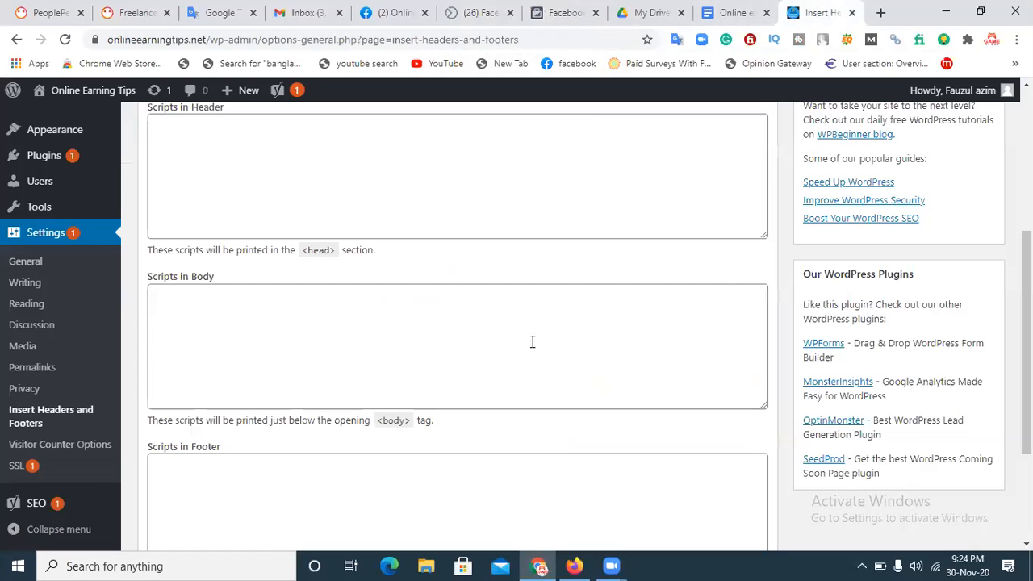
scroll(1027, 339, "up", 1)
scroll(1027, 339, "up", 2)
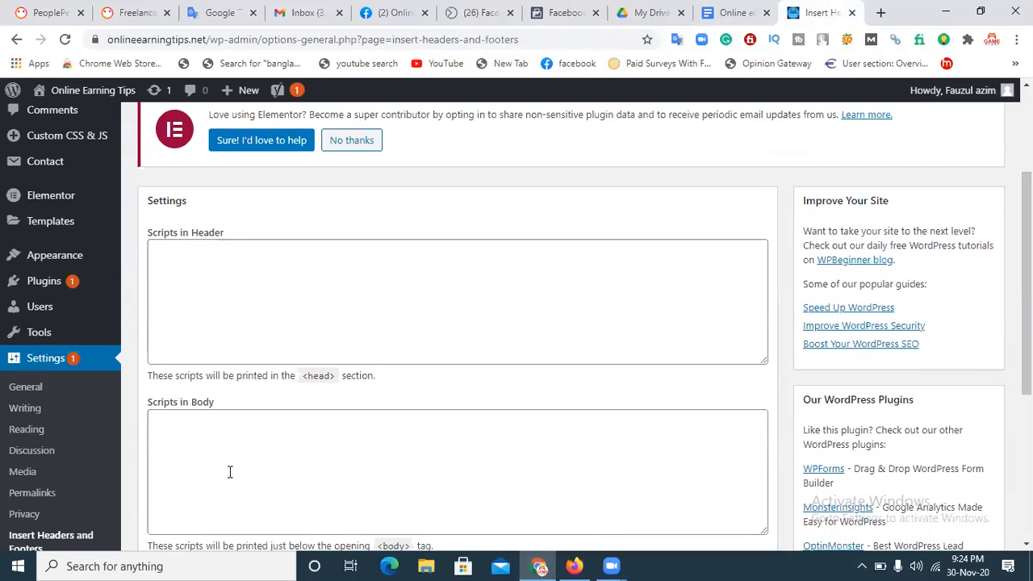
scroll(1027, 339, "down", 2)
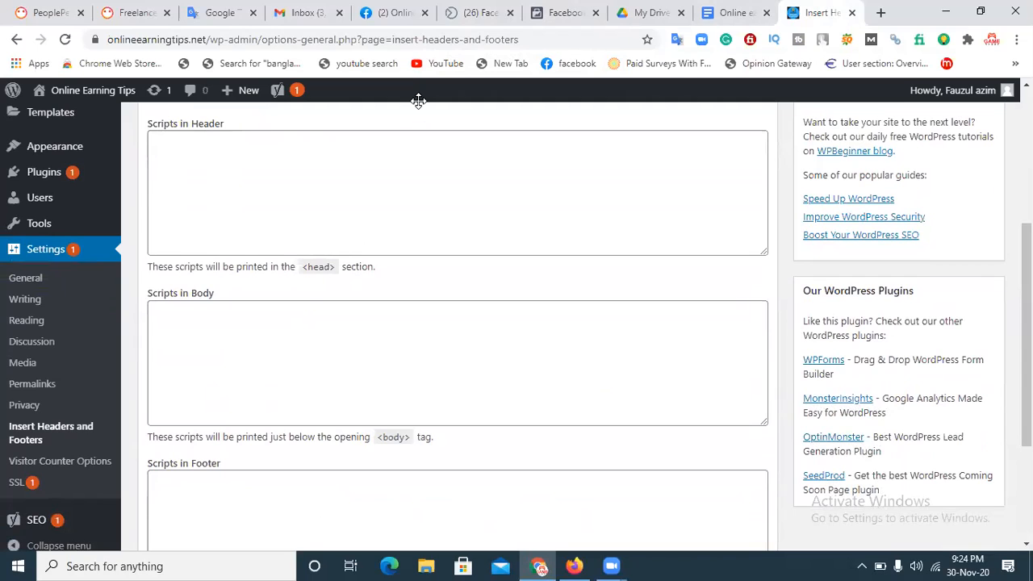
left_click(569, 12)
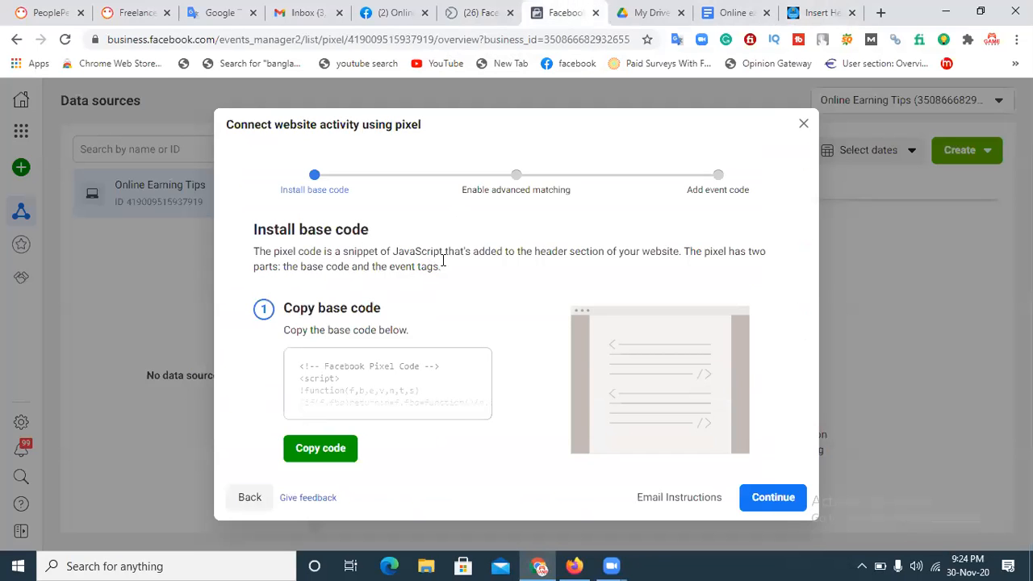
left_click(823, 12)
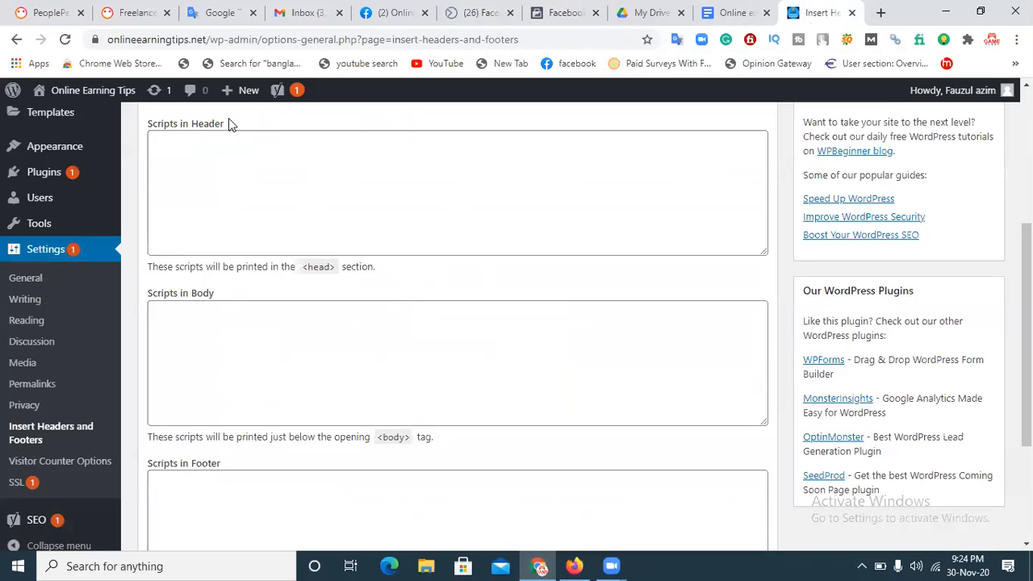
left_click(234, 163)
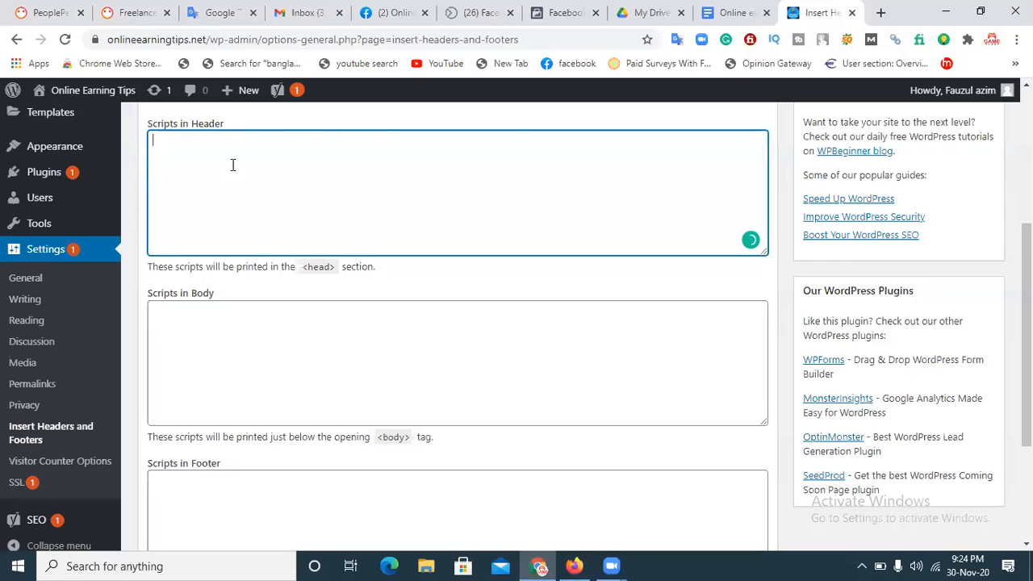
key("ctrl+v")
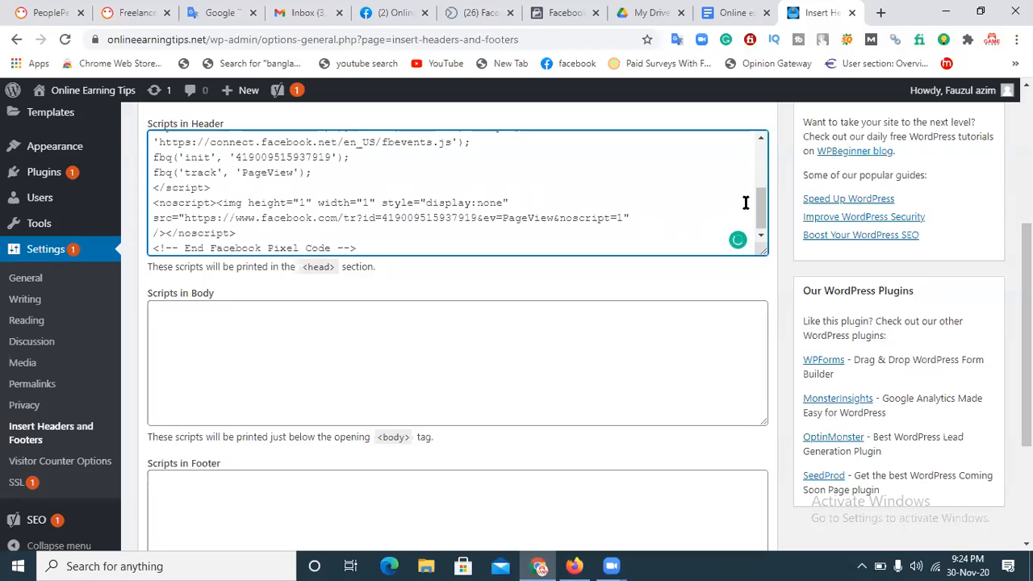
left_click_drag(767, 215, 765, 162)
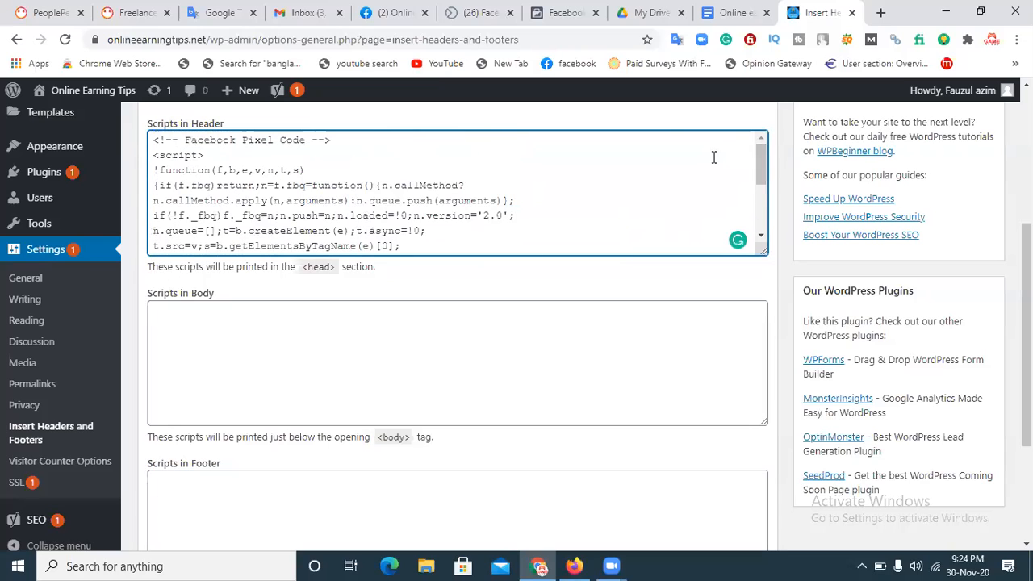
Check the pasted header code against the pixel's base code and save the plugin settings
left_click(564, 13)
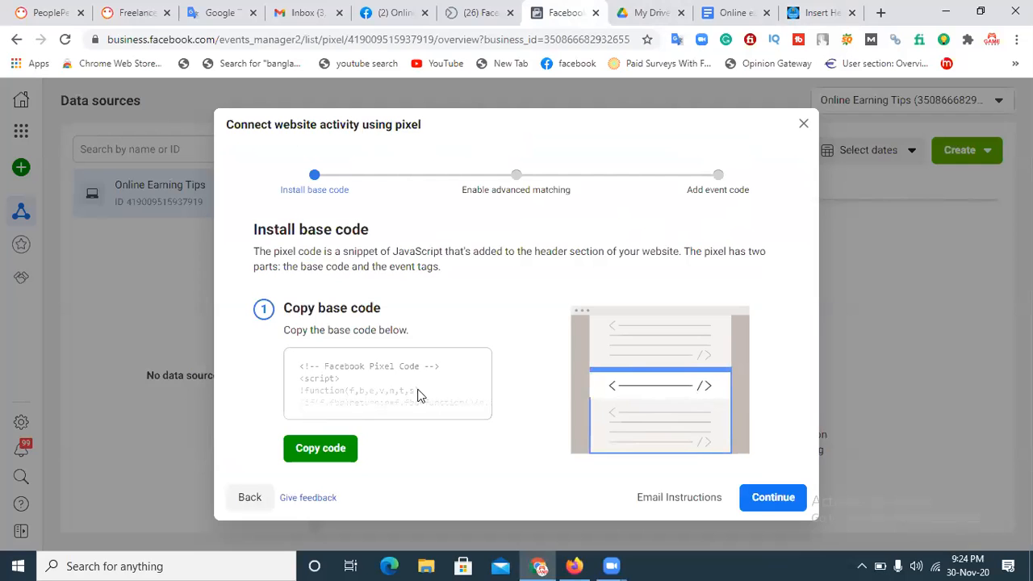
left_click(812, 11)
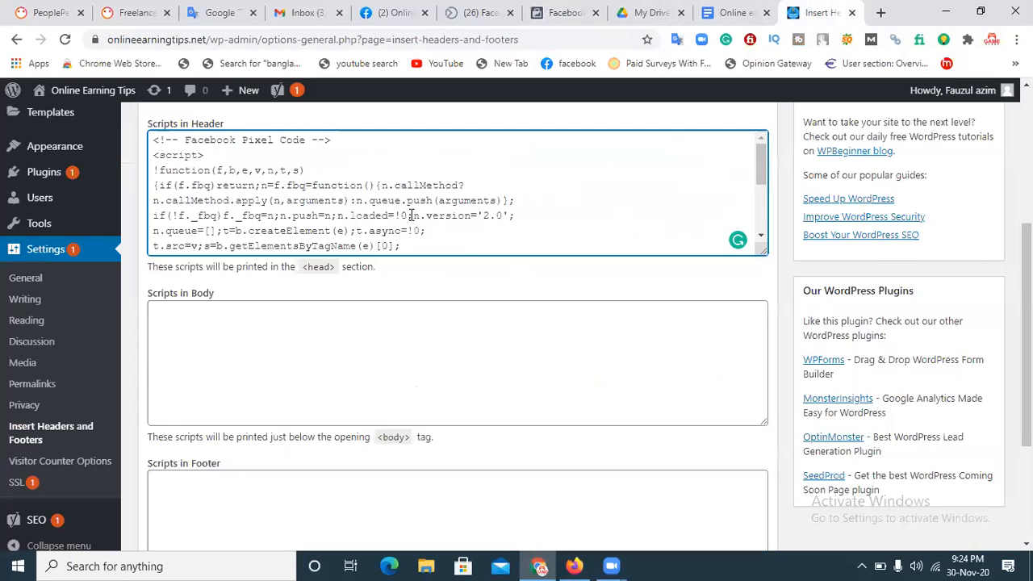
mouse_move(757, 155)
left_mouse_down()
mouse_move(767, 208)
mouse_move(761, 150)
left_mouse_up()
left_click_drag(759, 161, 763, 217)
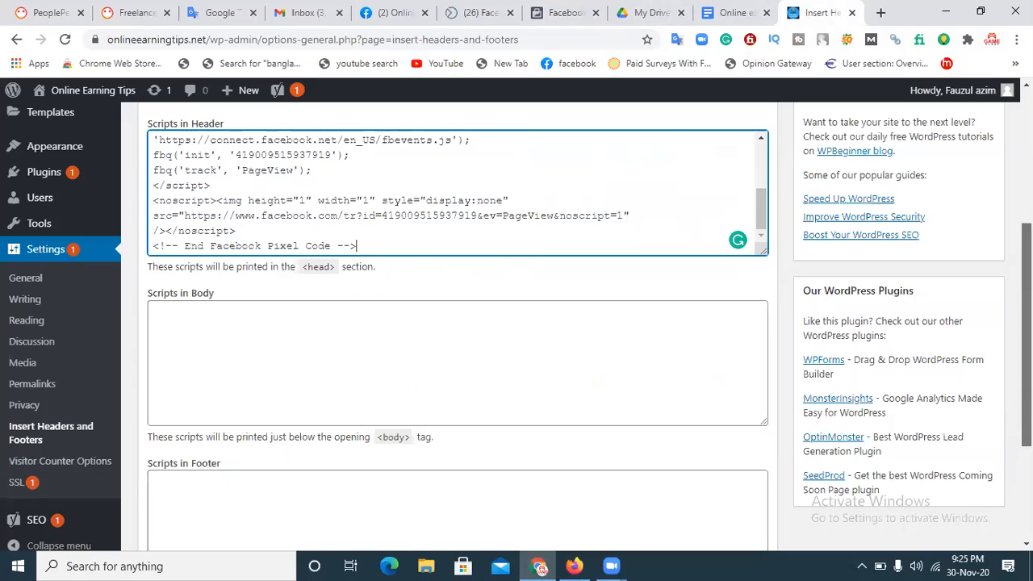
scroll(1026, 339, "down", 2)
scroll(1026, 338, "down", 1)
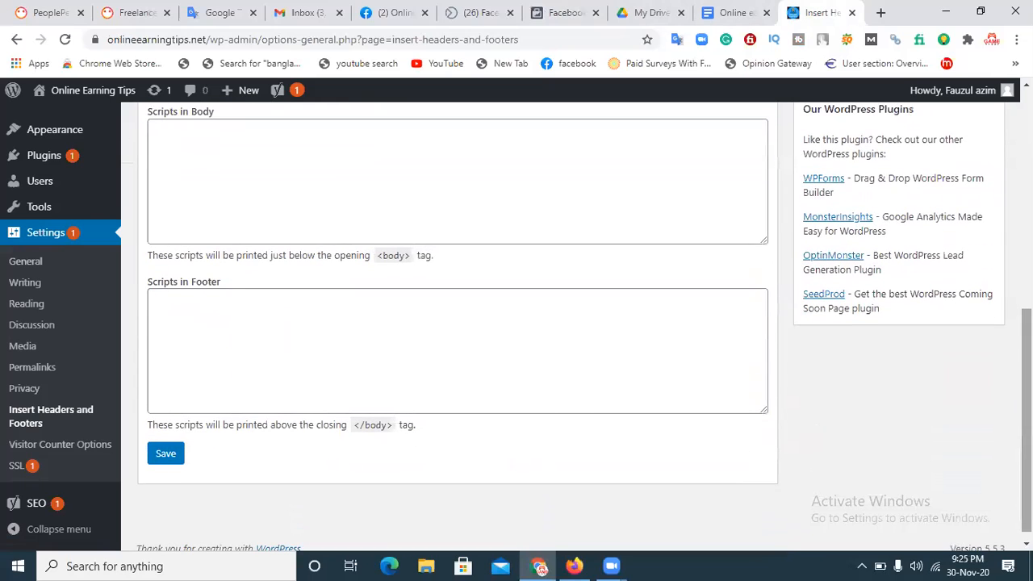
left_click(165, 457)
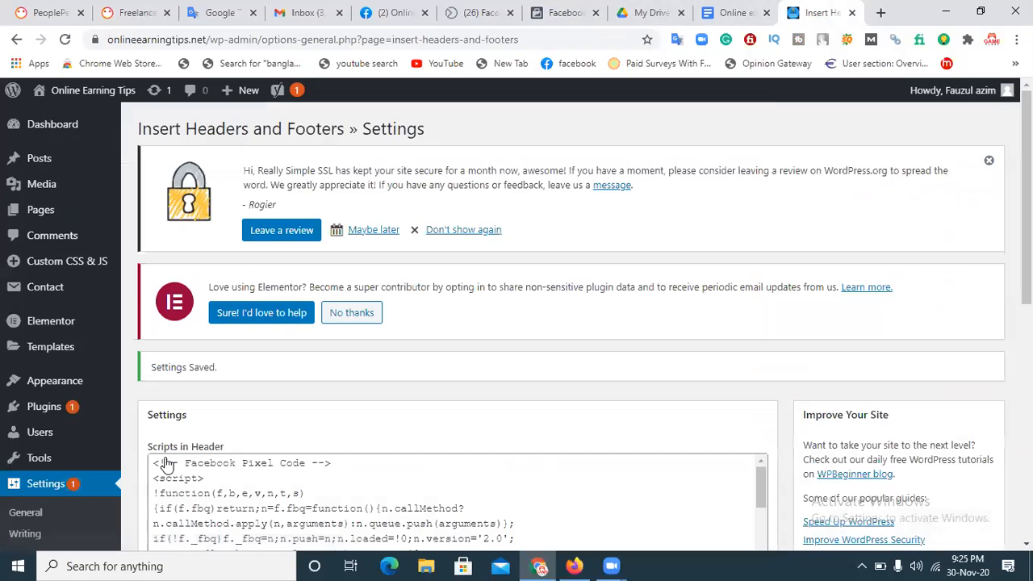
left_click_drag(1026, 201, 1027, 432)
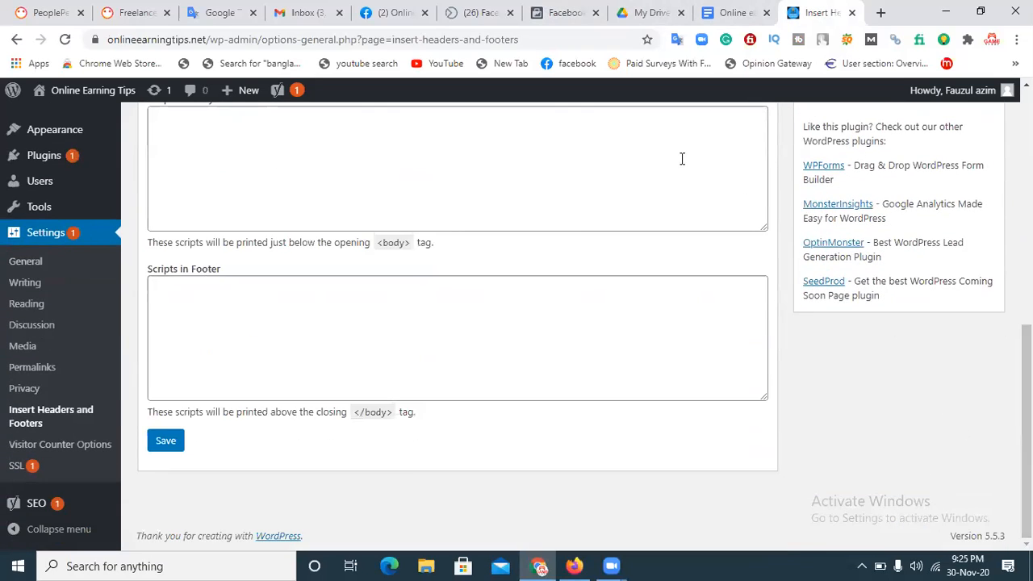
Return to the Facebook pixel setup, turn on automatic advanced matching, and continue to the event code stage
left_click(545, 8)
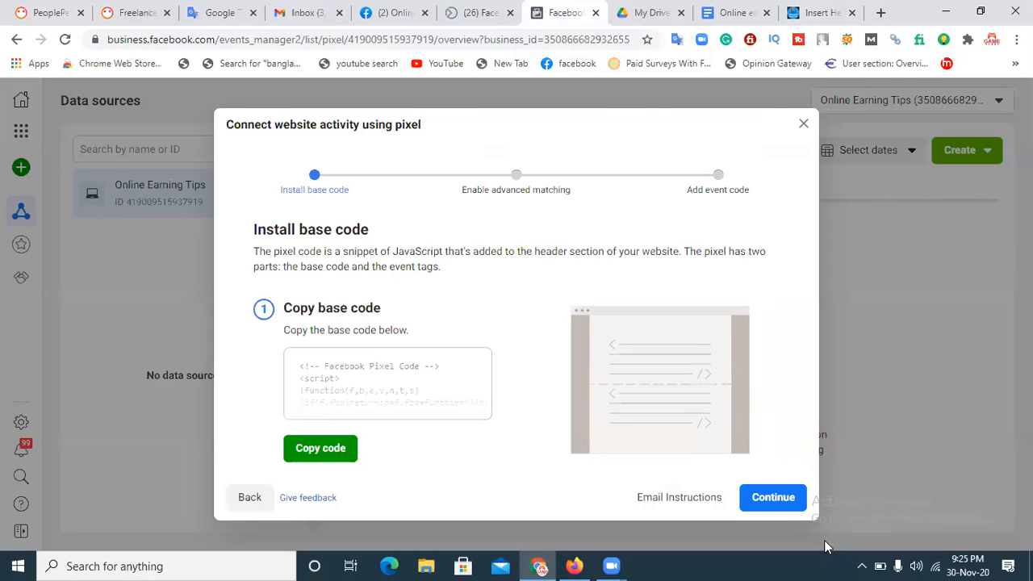
left_click(771, 497)
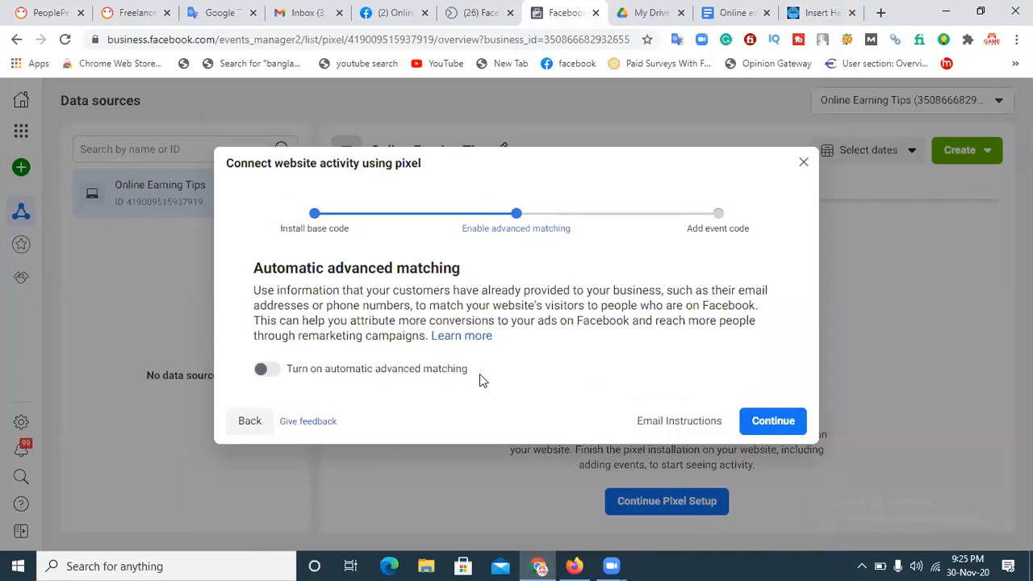
left_click(266, 372)
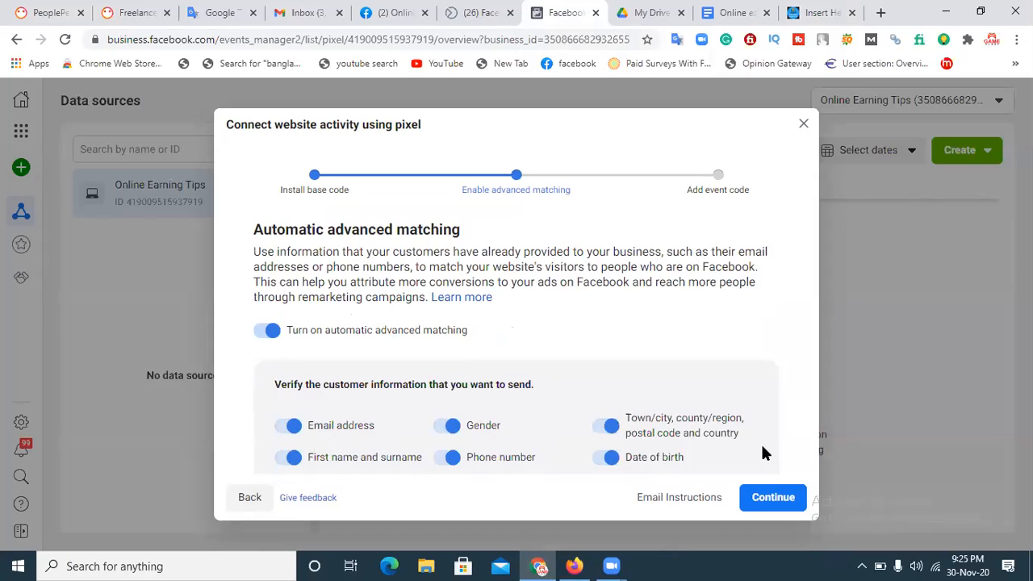
left_click(269, 337)
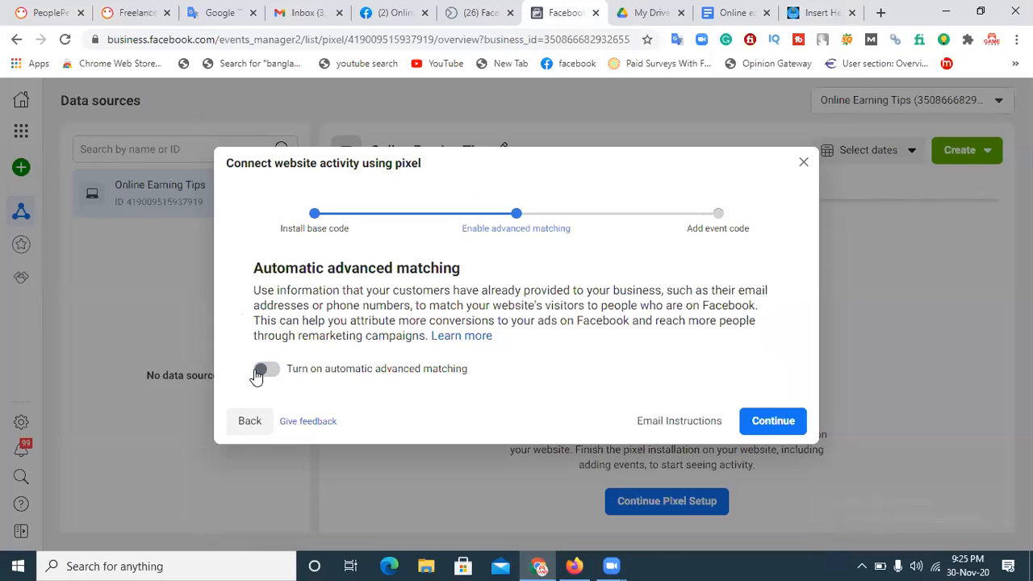
left_click(258, 370)
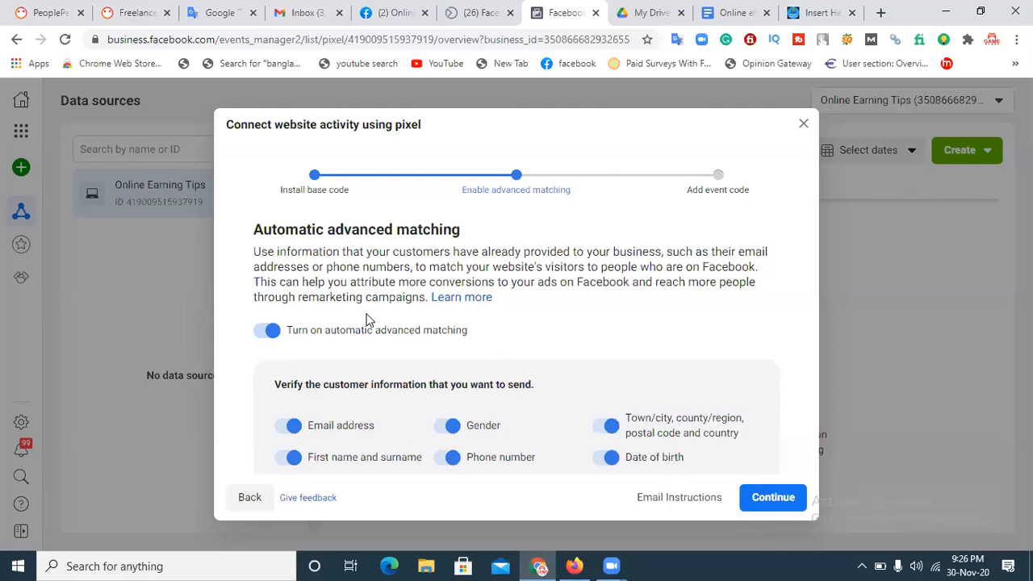
left_click(761, 496)
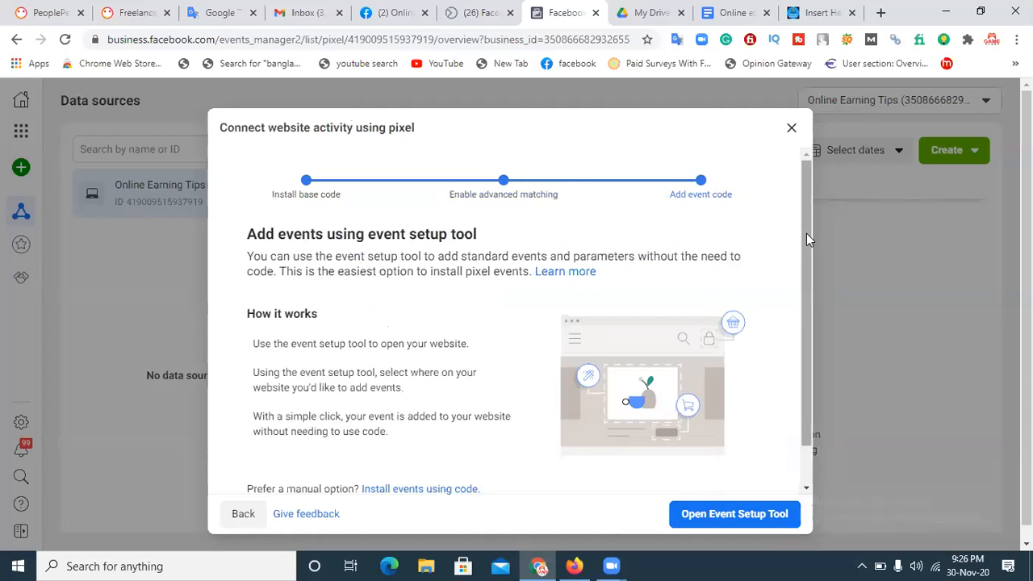
scroll(807, 234, "down", 1)
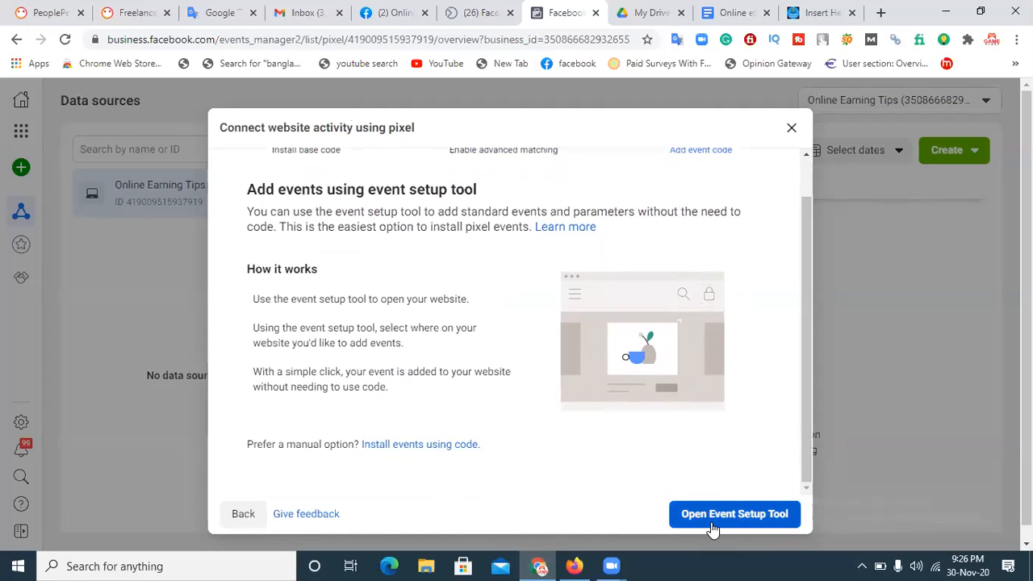
left_click(757, 522)
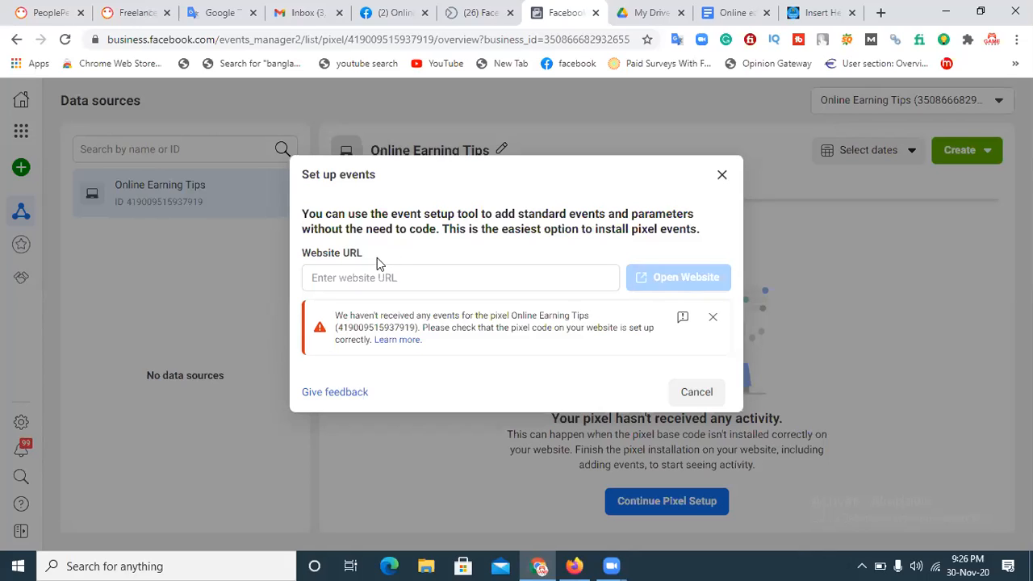
left_click(390, 282)
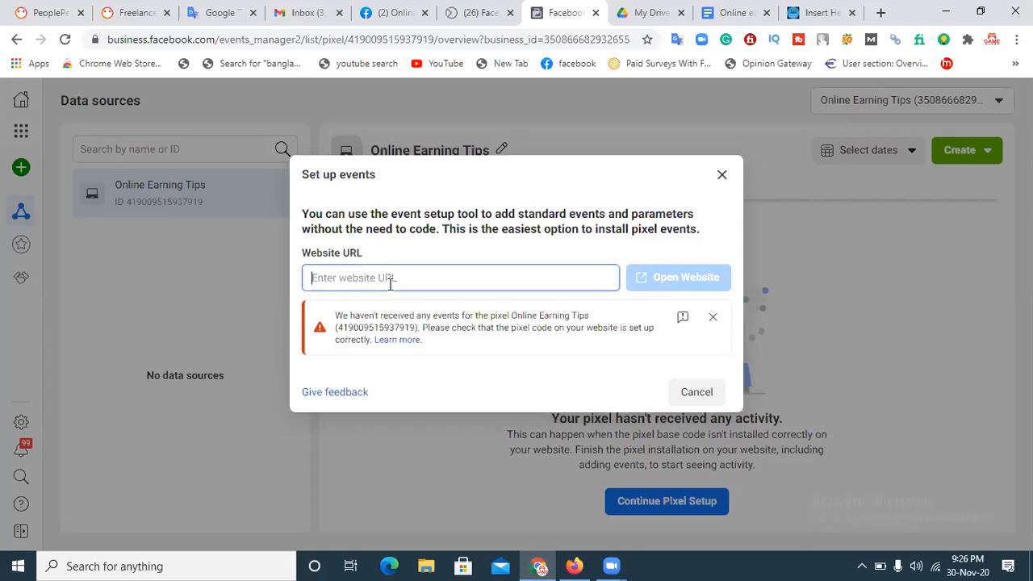
type("www.online")
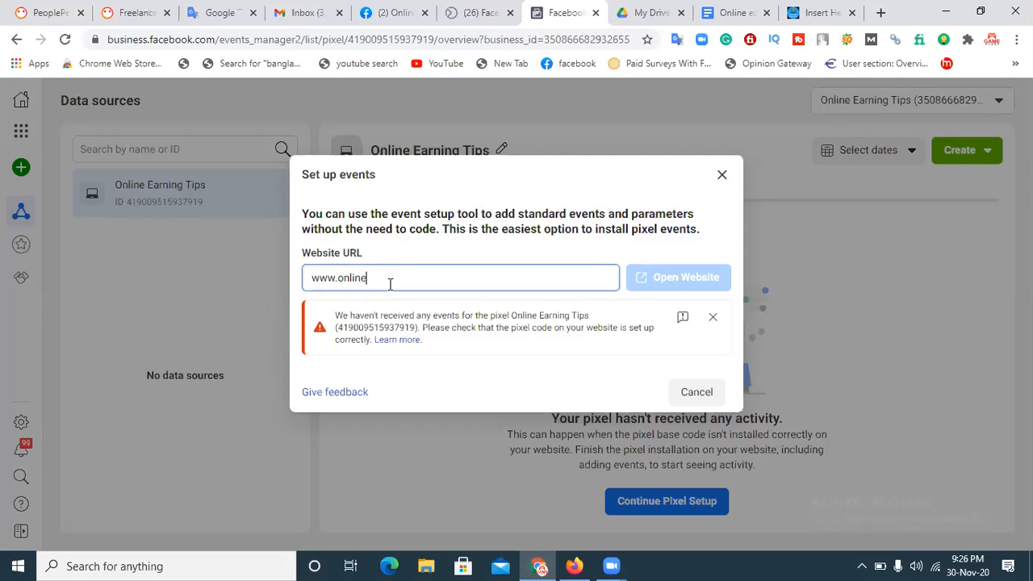
type("earningtips.net")
left_click(663, 280)
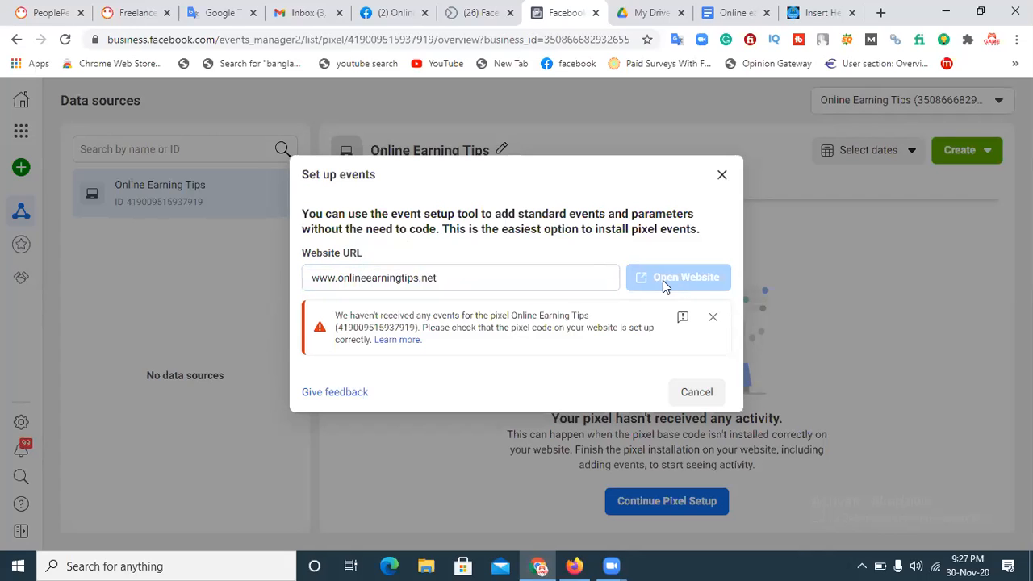
left_click(710, 320)
left_click(471, 277)
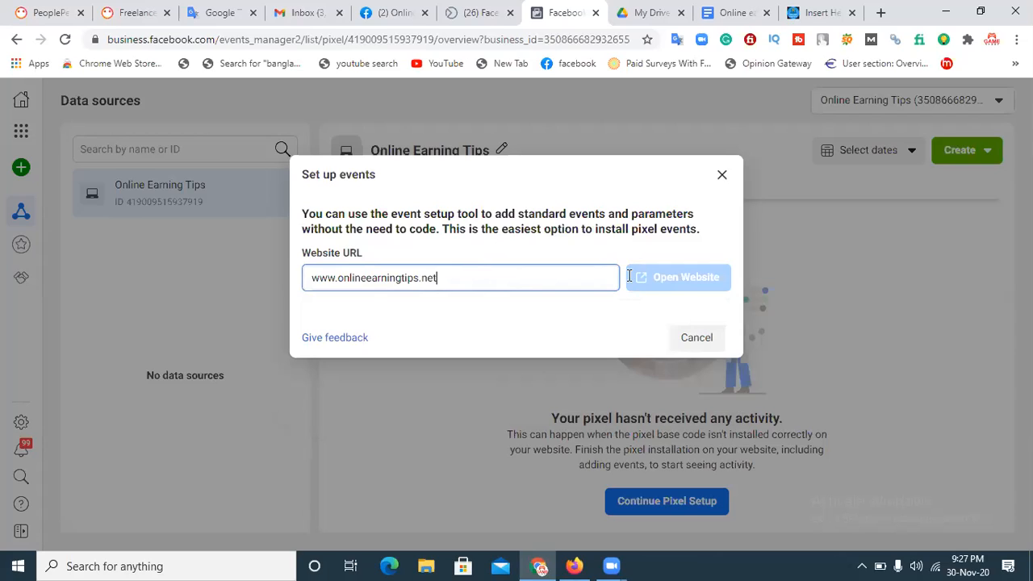
left_click(667, 289)
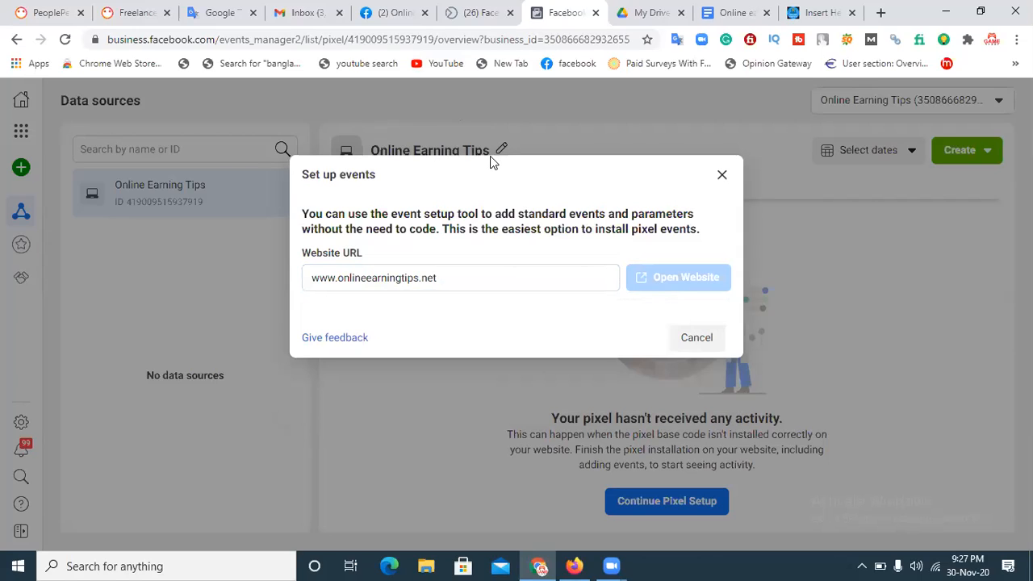
left_click(722, 175)
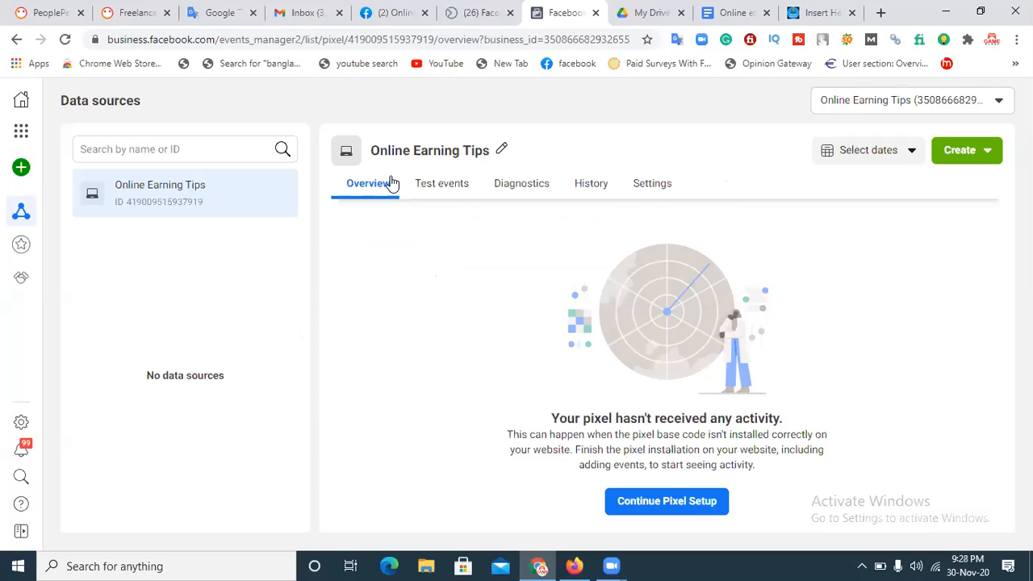
View Ads Manager for the business and return to the Business Suite home page
left_click(21, 131)
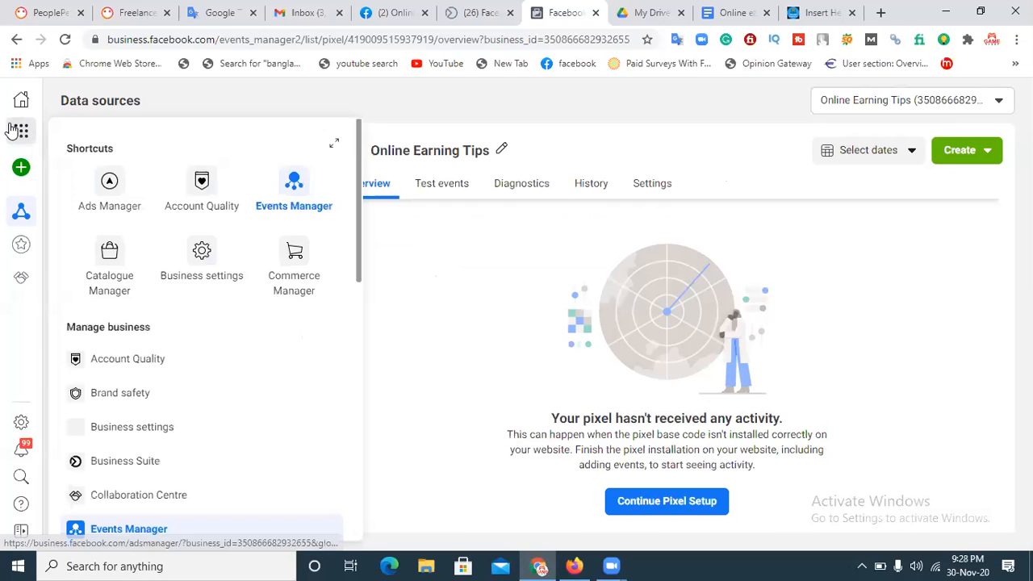
left_click(111, 190)
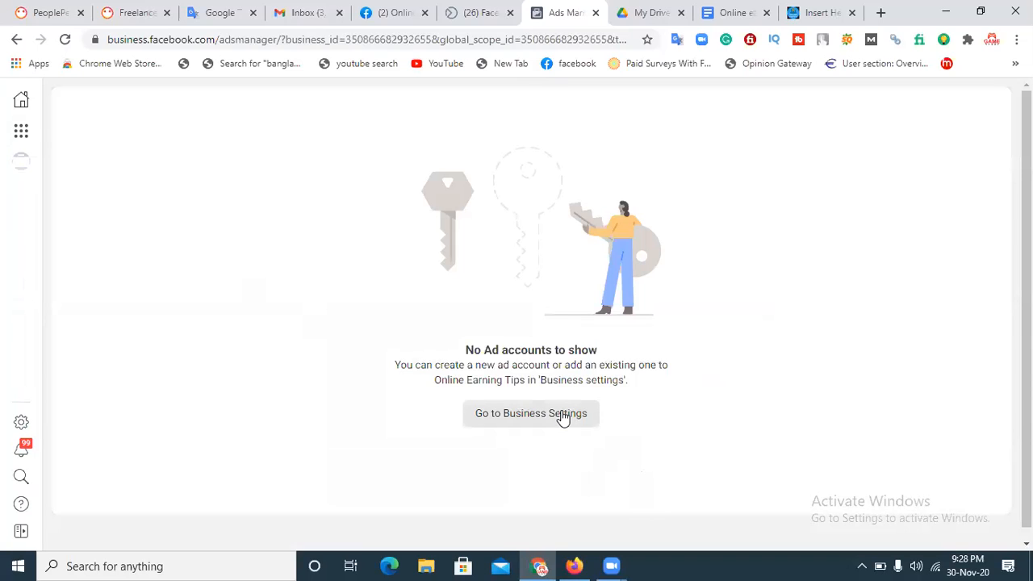
left_click(18, 97)
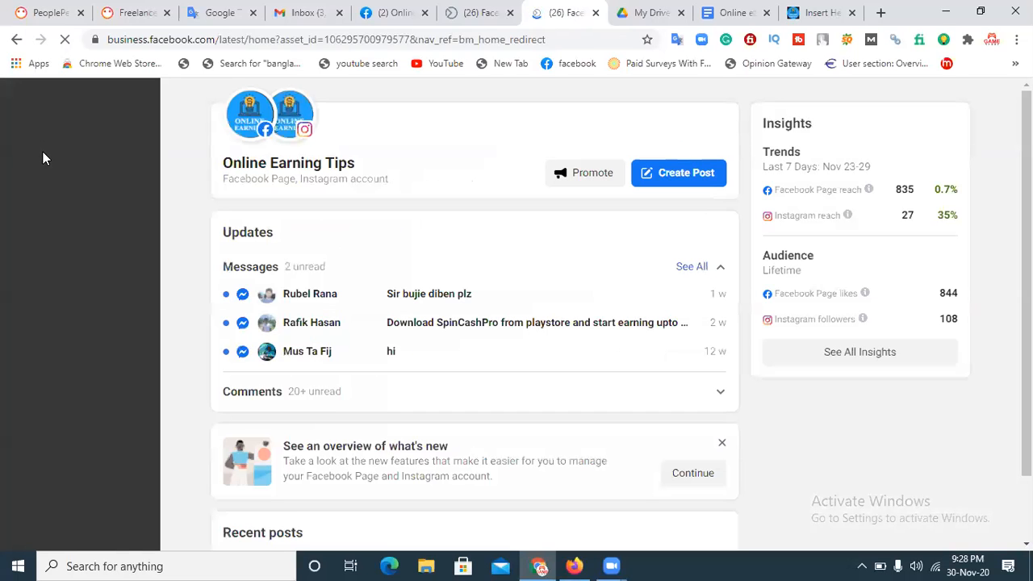
View the Promote options for the Online Earning Tips page, close them, and open the Ad Centre
left_click(602, 176)
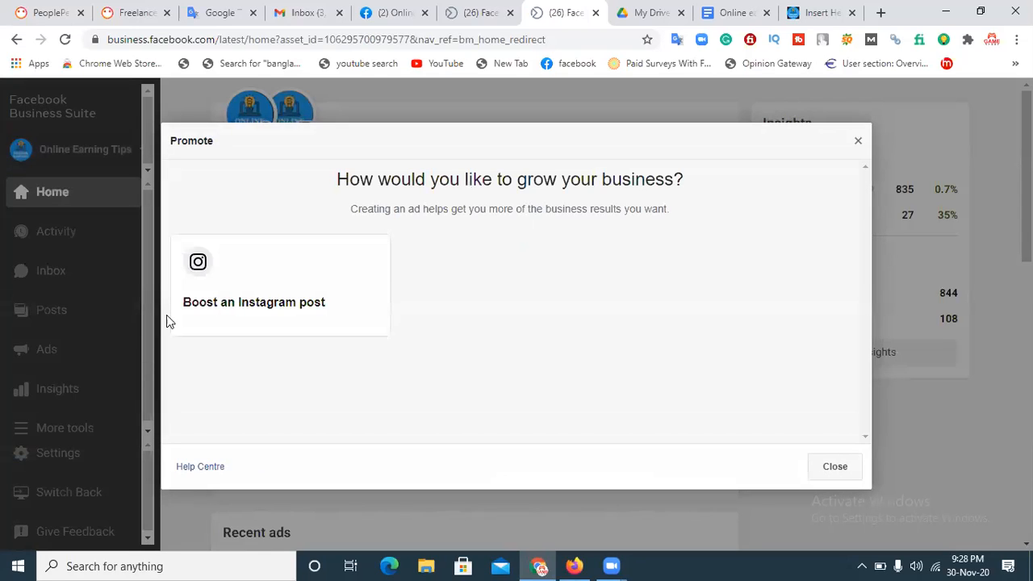
left_click(858, 143)
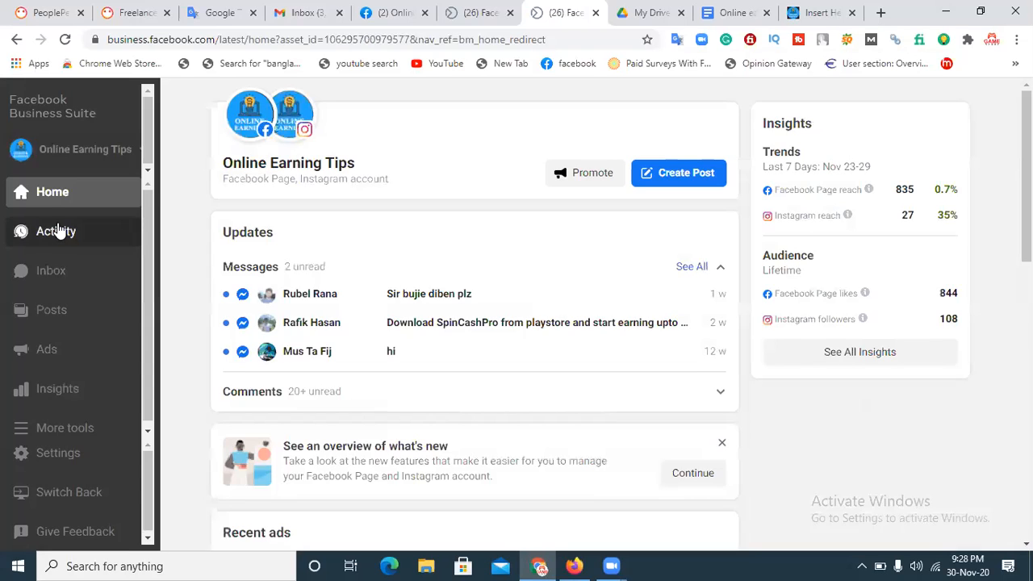
left_click(46, 350)
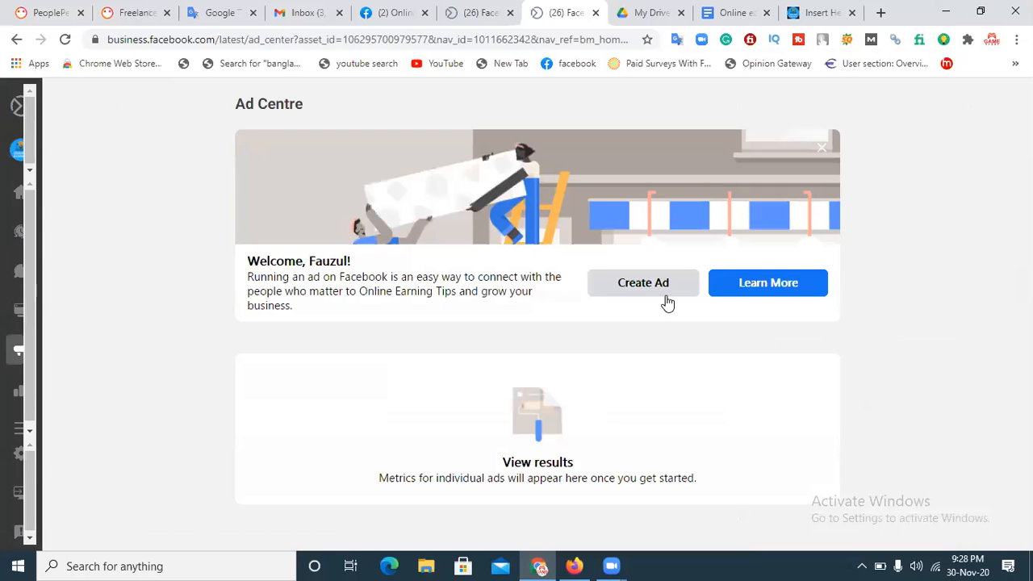
View the ad creation options in the Ad Centre, dismiss them, and close the Ad Centre and remaining Business Suite tabs
left_click(667, 300)
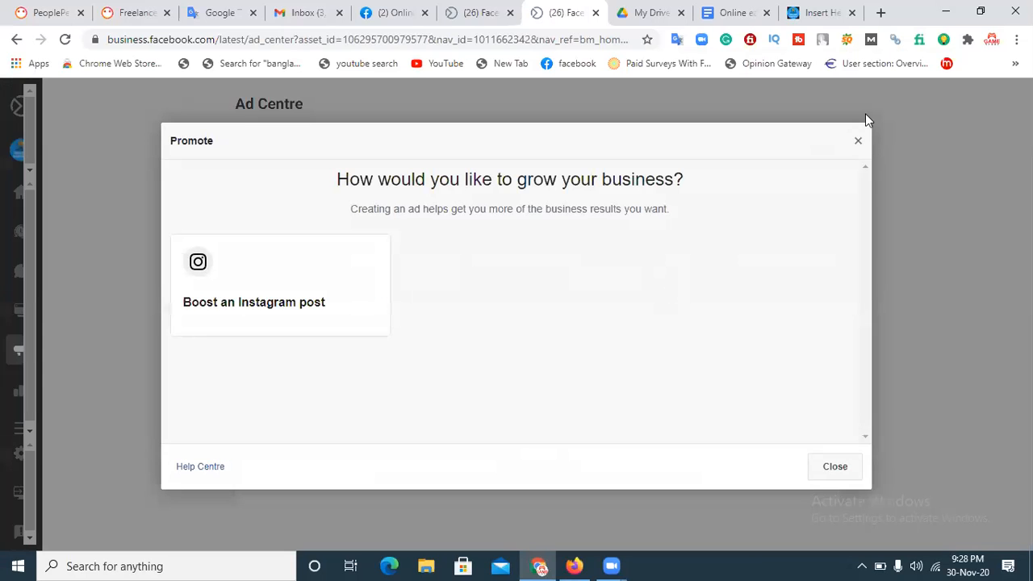
left_click(858, 142)
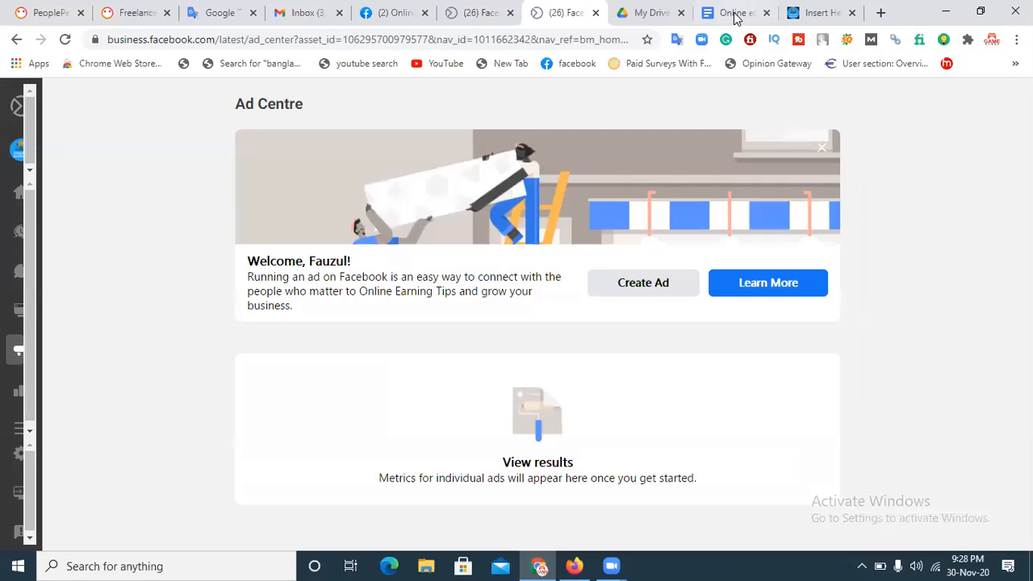
left_click(595, 13)
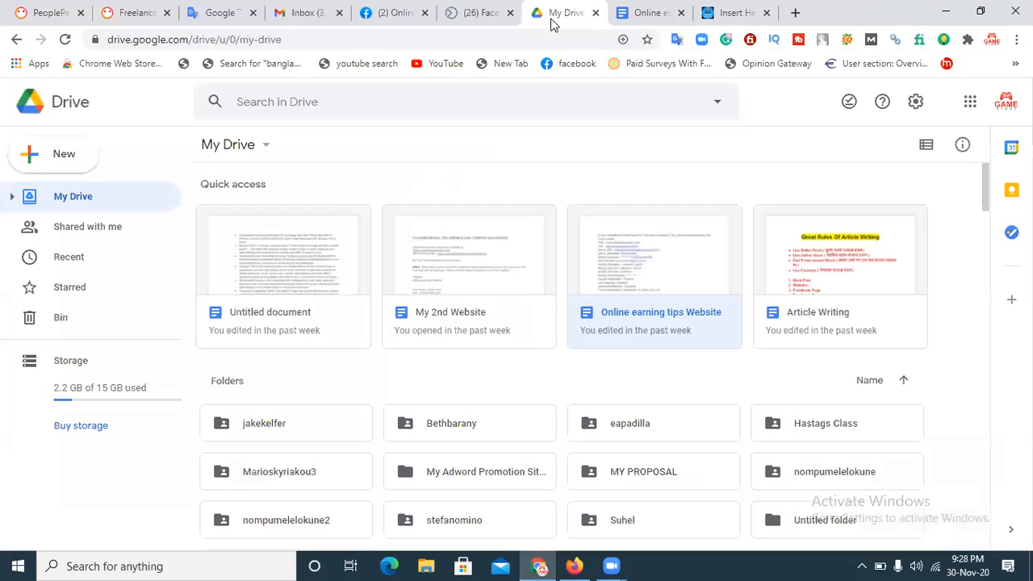
left_click(510, 12)
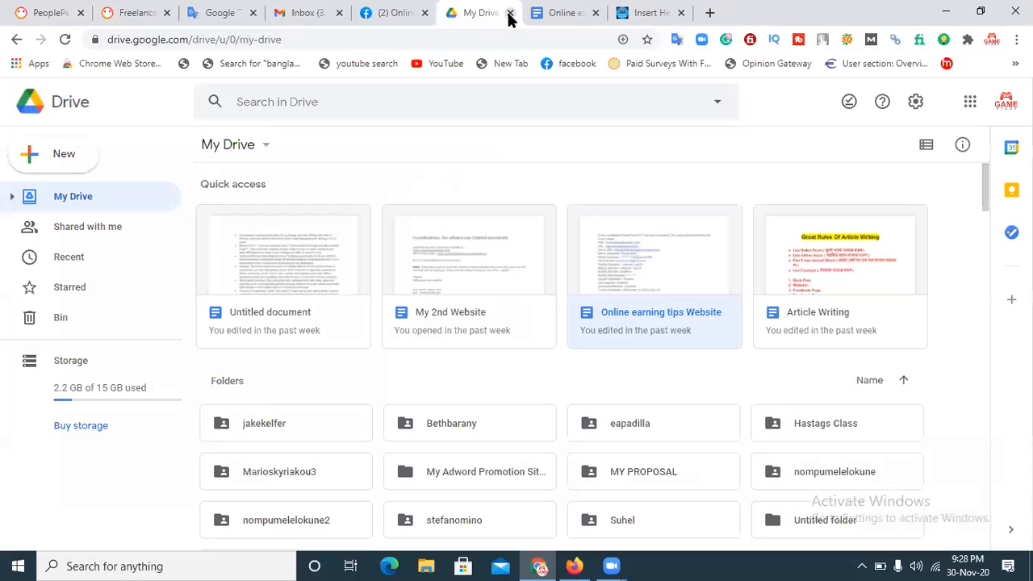
Examine the Online Earning Tips page on Facebook, looking over its posts and their boost options
left_click(393, 13)
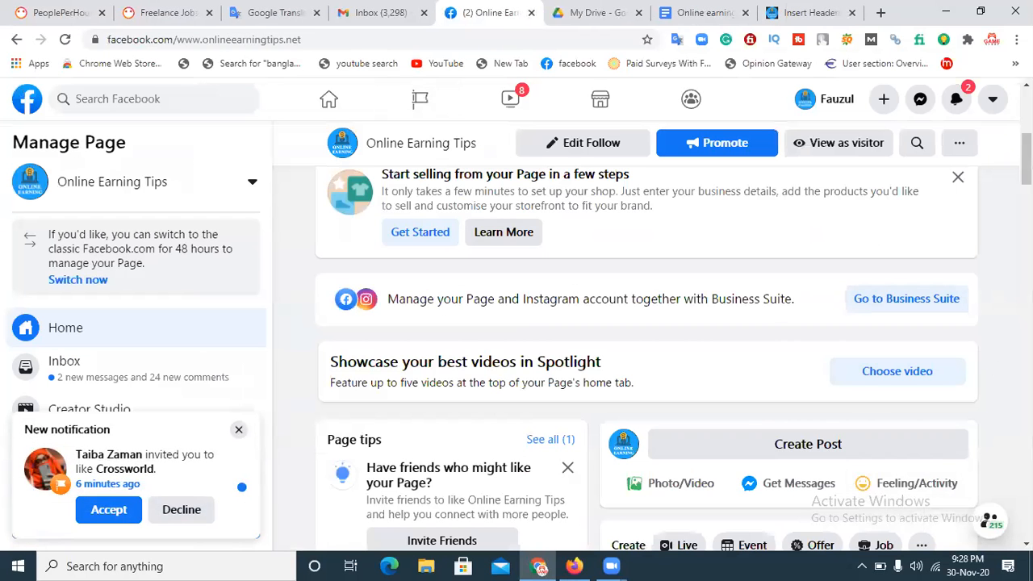
scroll(645, 359, "down", 8)
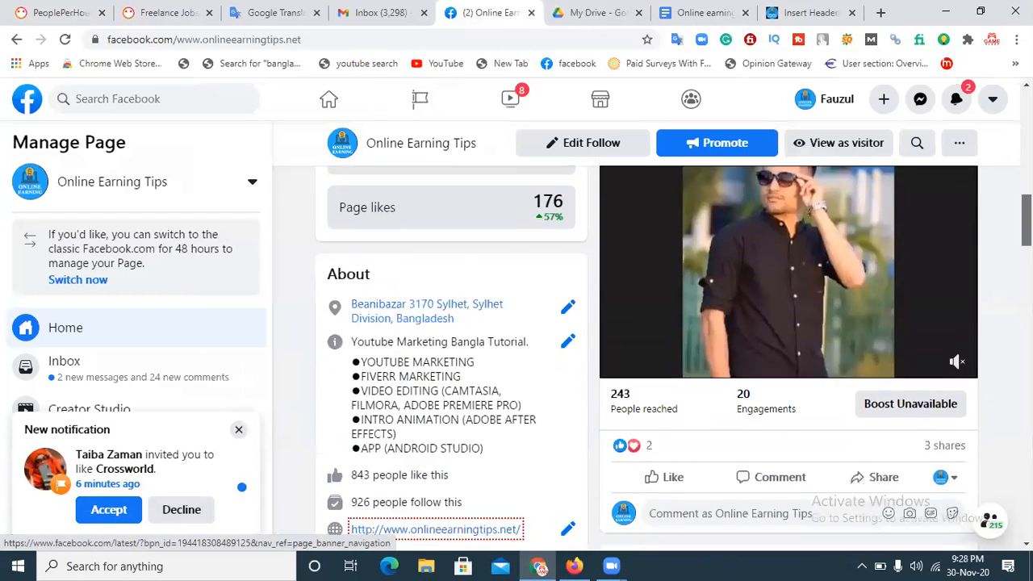
scroll(645, 359, "down", 1)
left_click(892, 297)
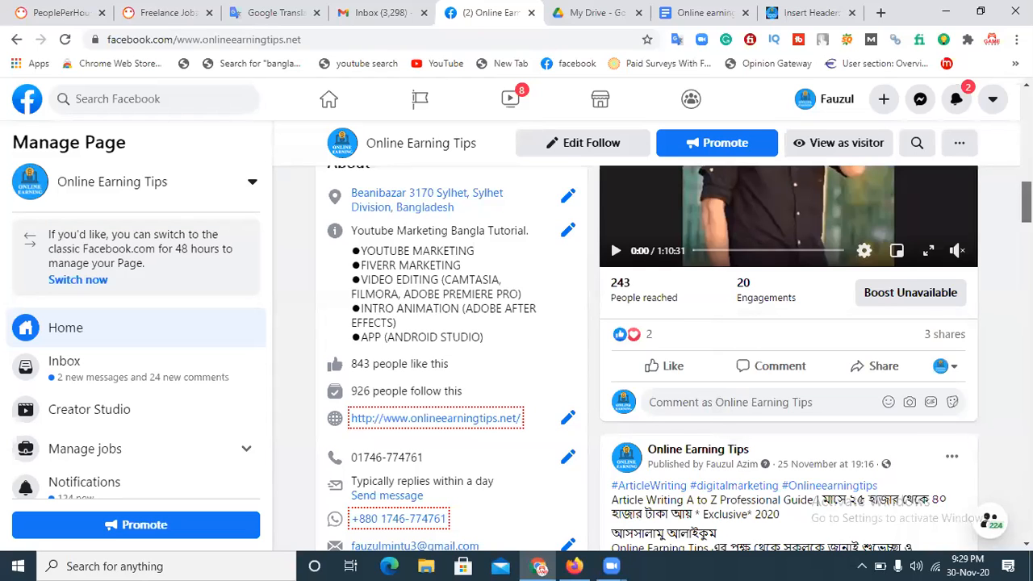
scroll(646, 339, "down", 1)
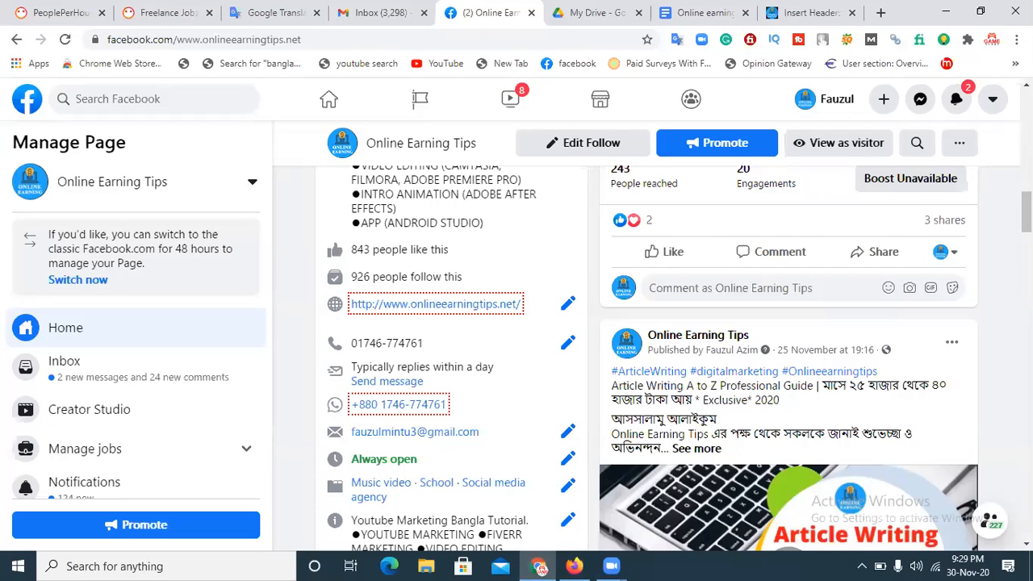
Remove the Facebook pixel code from the header scripts in the WordPress Insert Headers and Footers settings and save
left_click(805, 13)
left_click(166, 441)
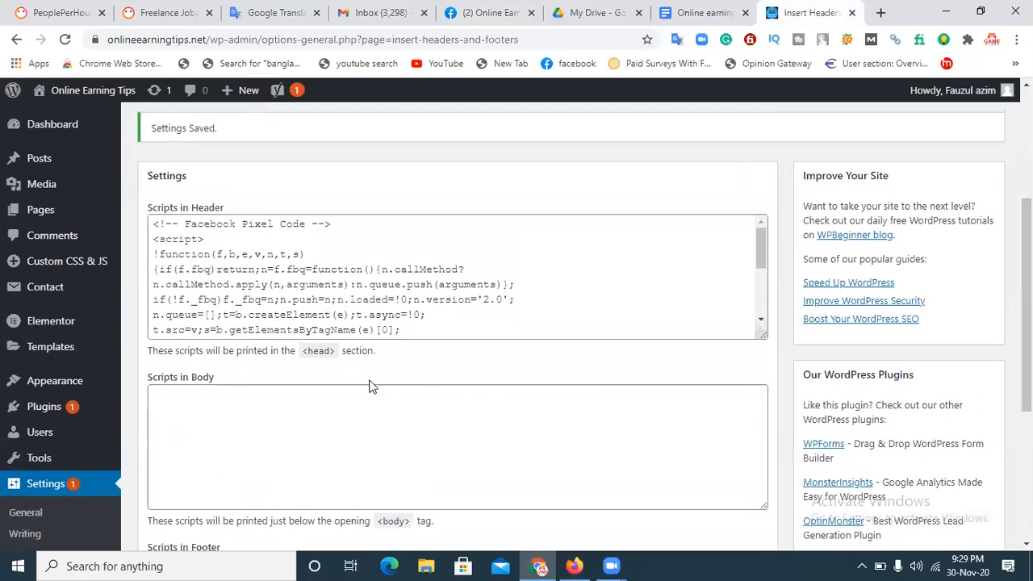
left_click(404, 330)
key("ctrl+a")
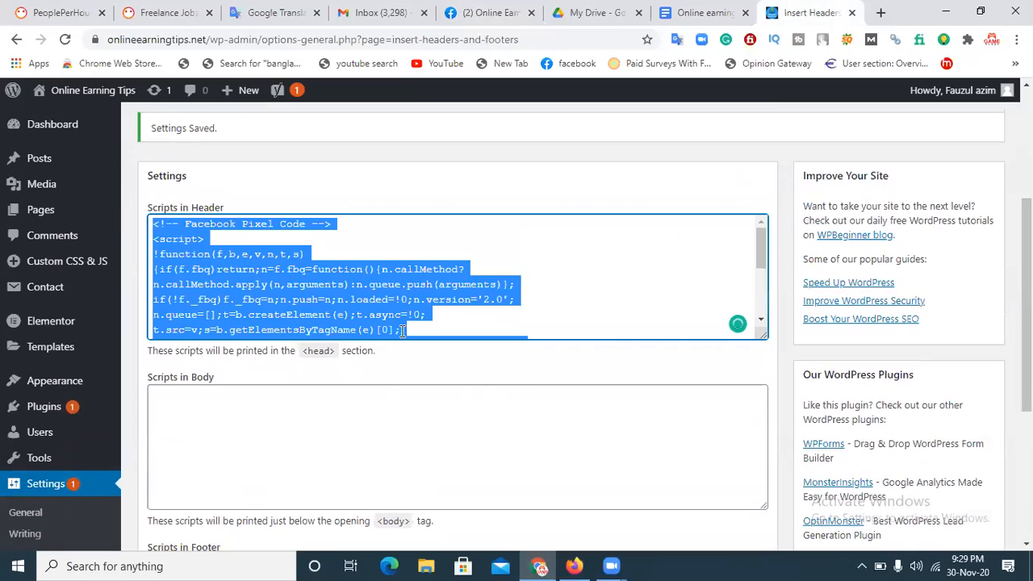
key("BackSpace")
scroll(307, 508, "down", 3)
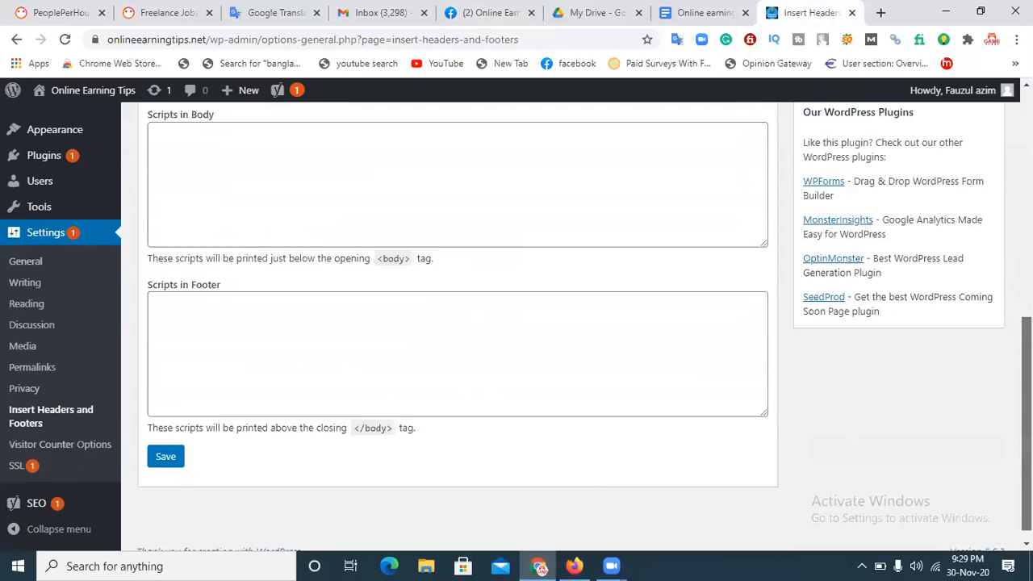
left_click(160, 445)
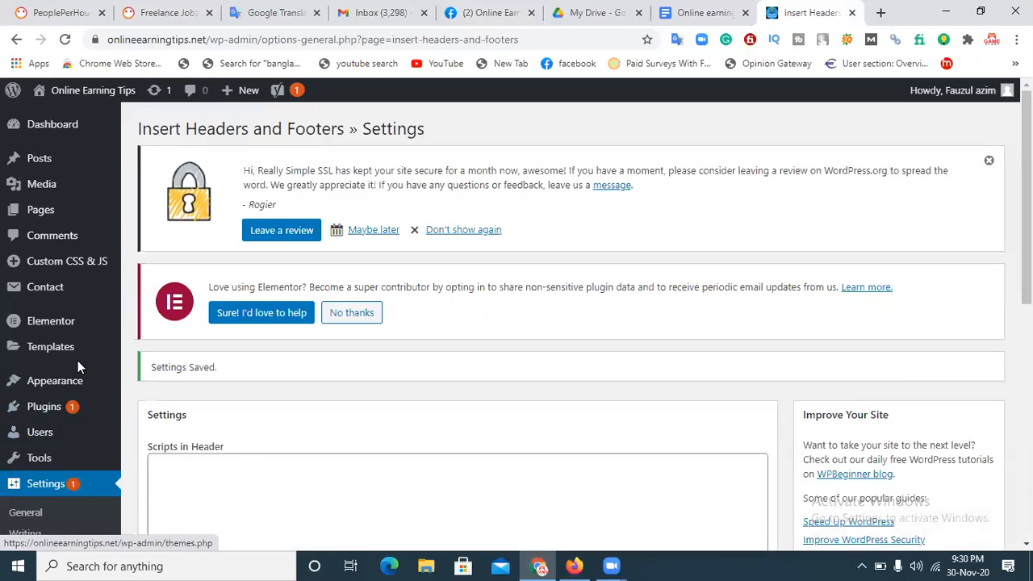
Deactivate the Insert Headers and Footers plugin on the WordPress site
left_click(51, 410)
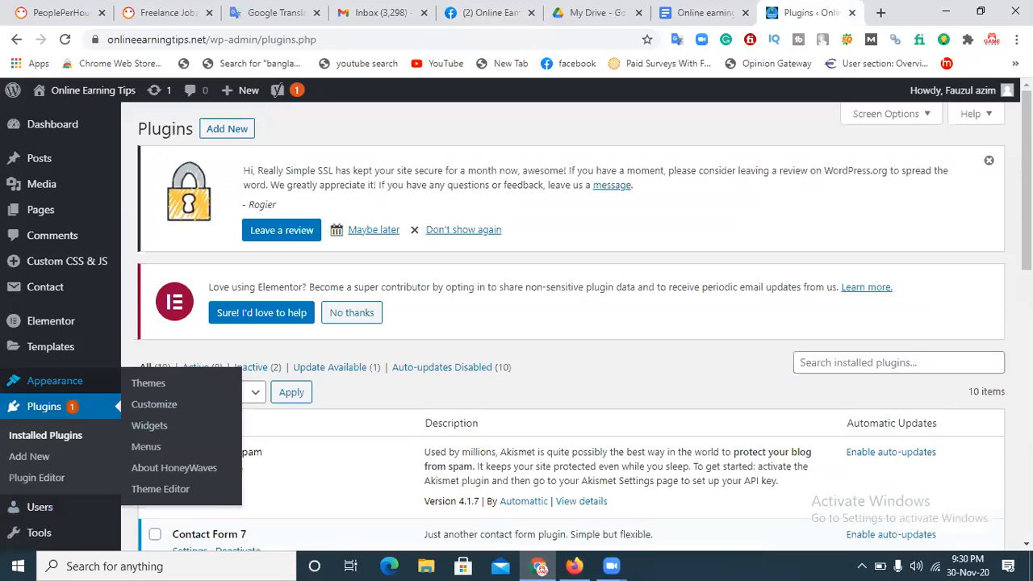
left_click_drag(1025, 179, 1026, 255)
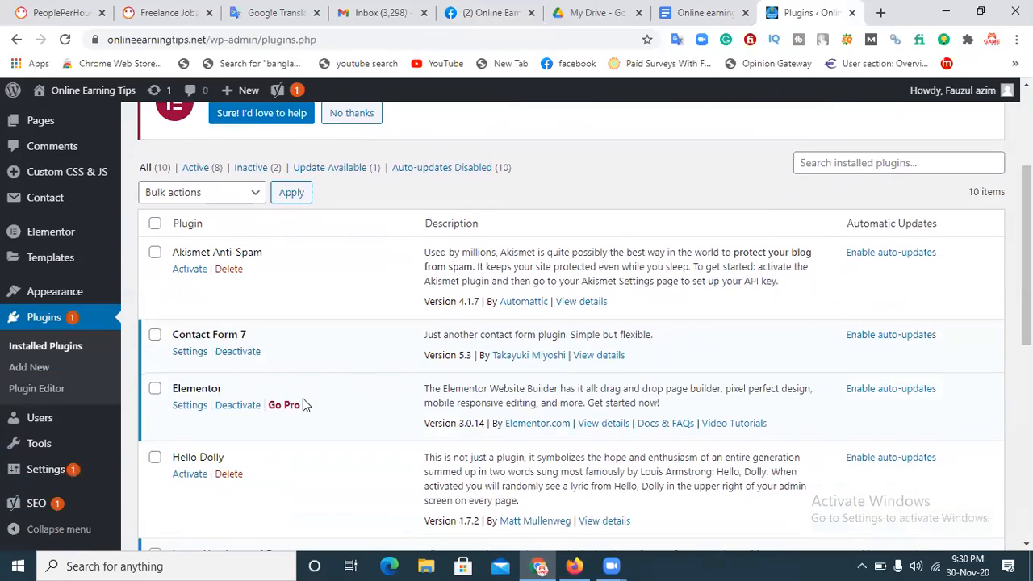
scroll(363, 407, "down", 3)
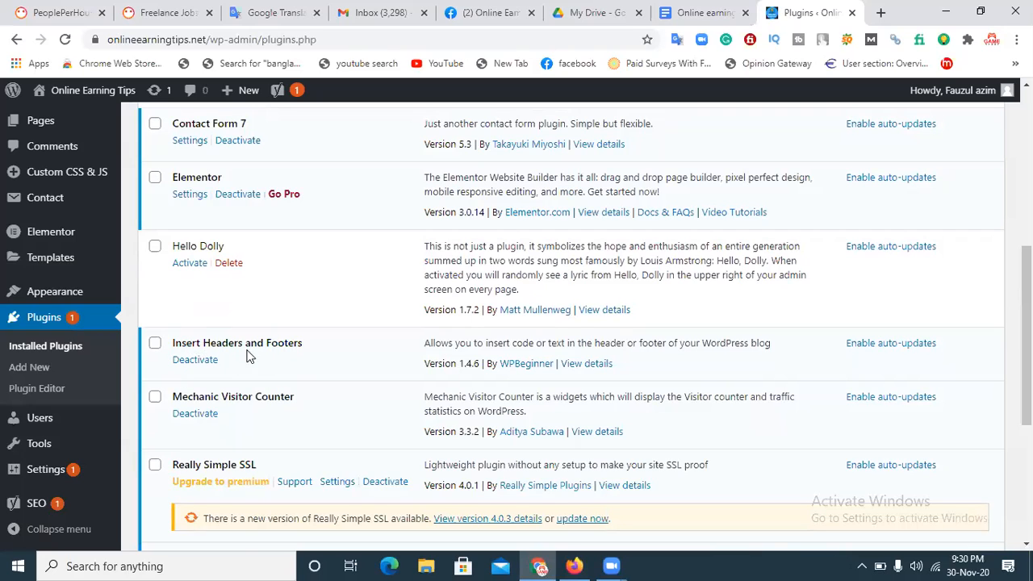
left_click(154, 344)
left_click(194, 363)
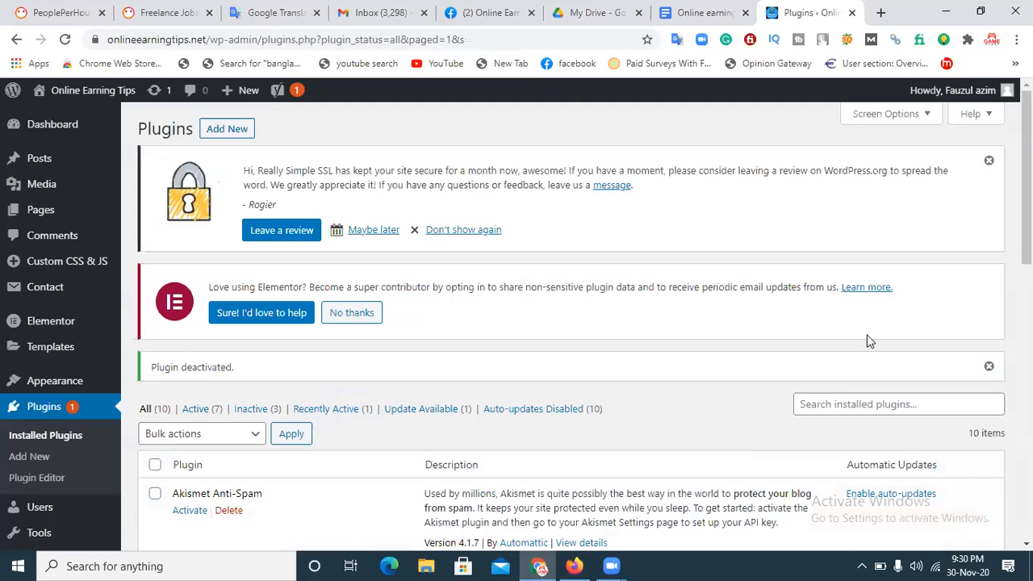
Delete the deactivated Insert Headers and Footers plugin from the WordPress site
scroll(898, 393, "down", 6)
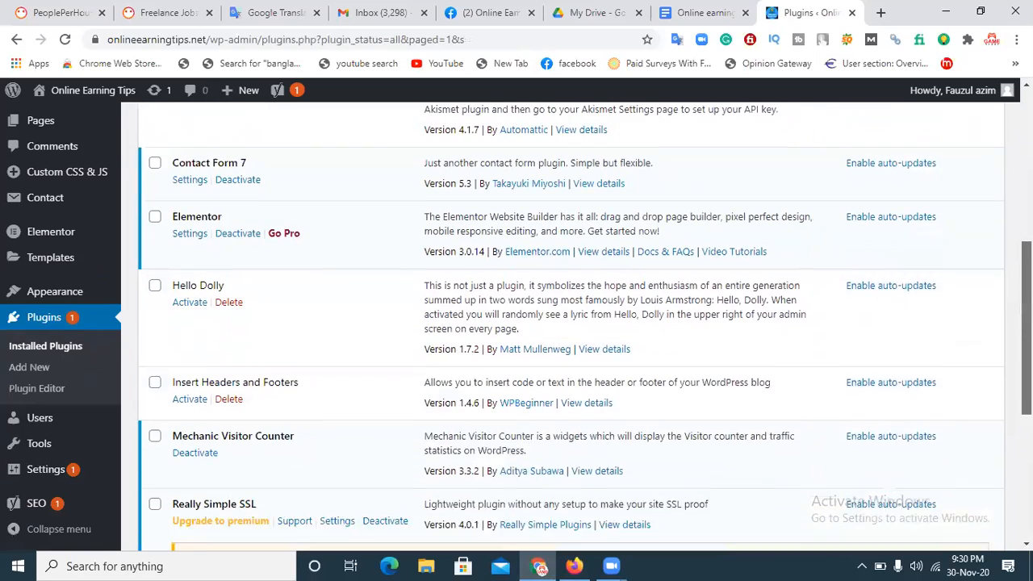
left_click(154, 318)
left_click(229, 334)
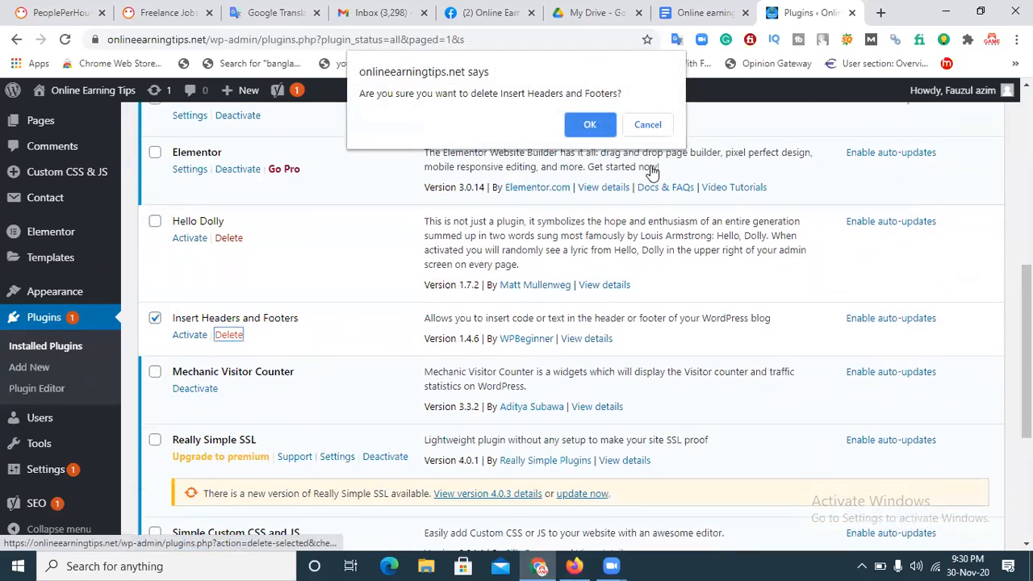
left_click(590, 125)
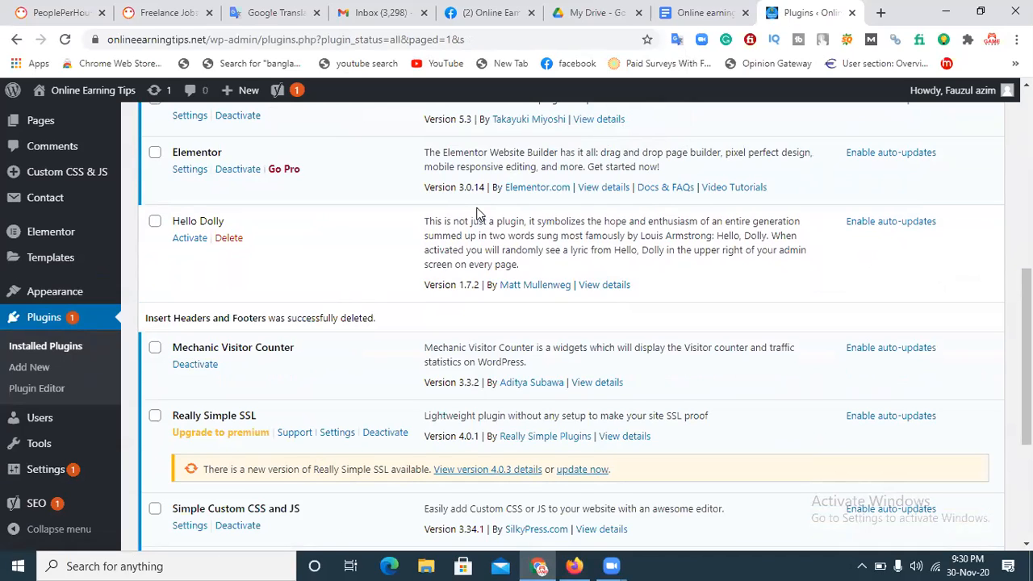
left_click(465, 106)
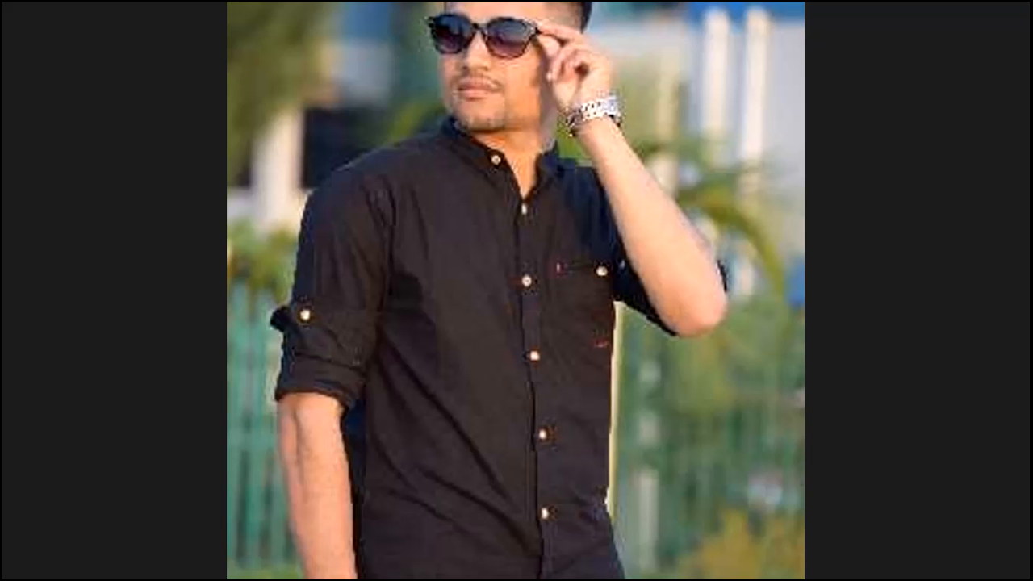
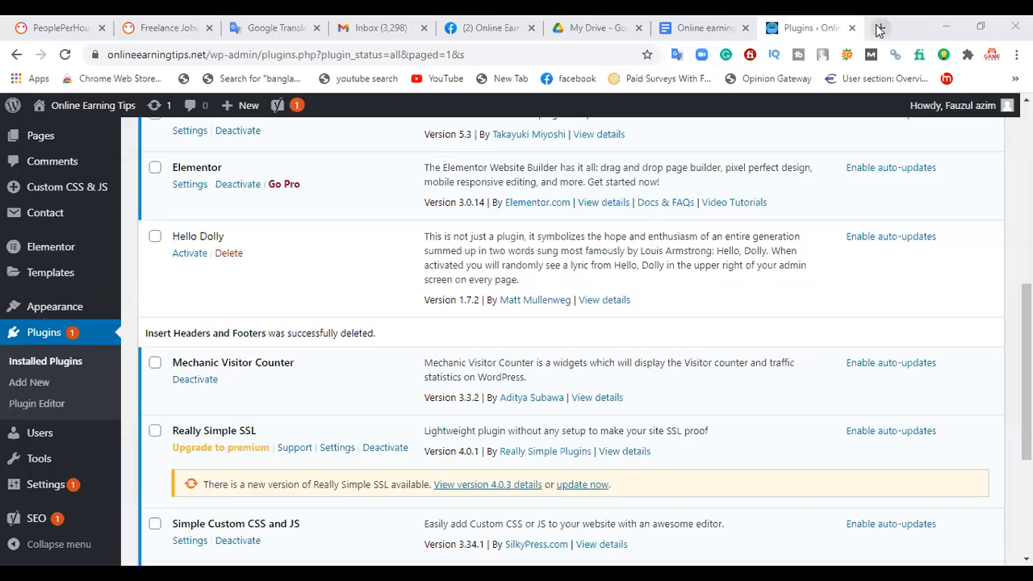
Open blogger.com in a new browser tab
type("blogg")
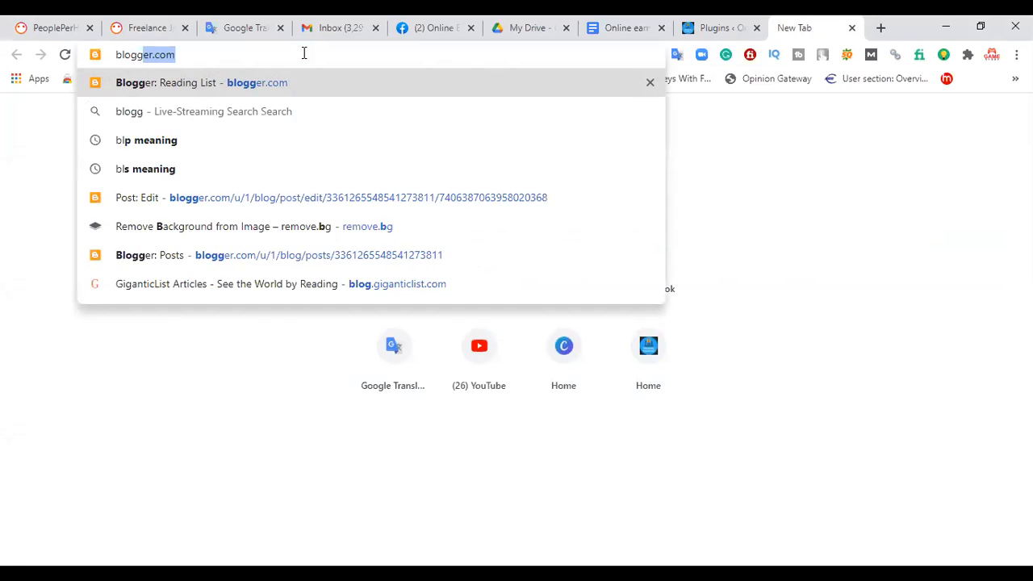
key("Return")
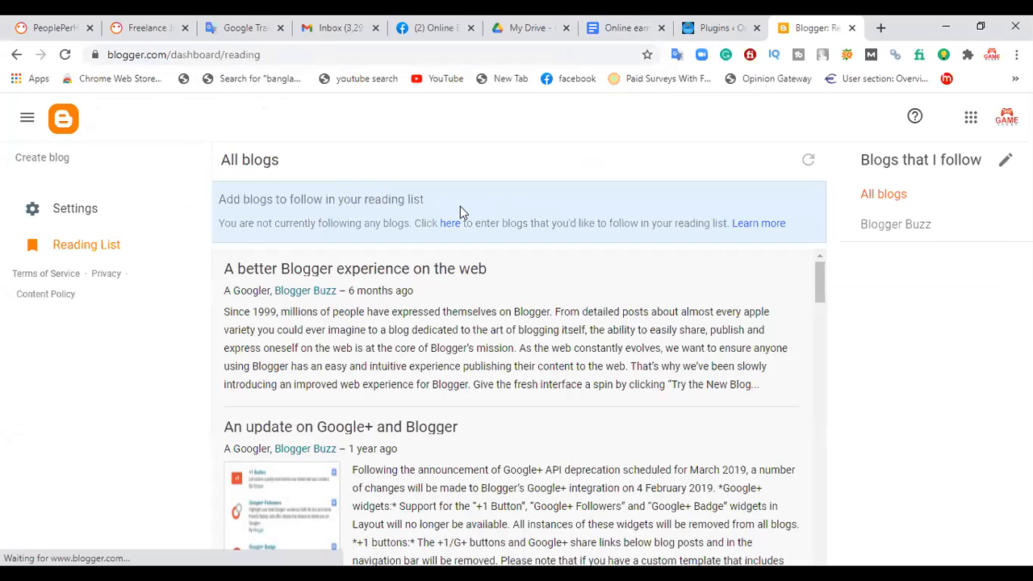
left_click(34, 158)
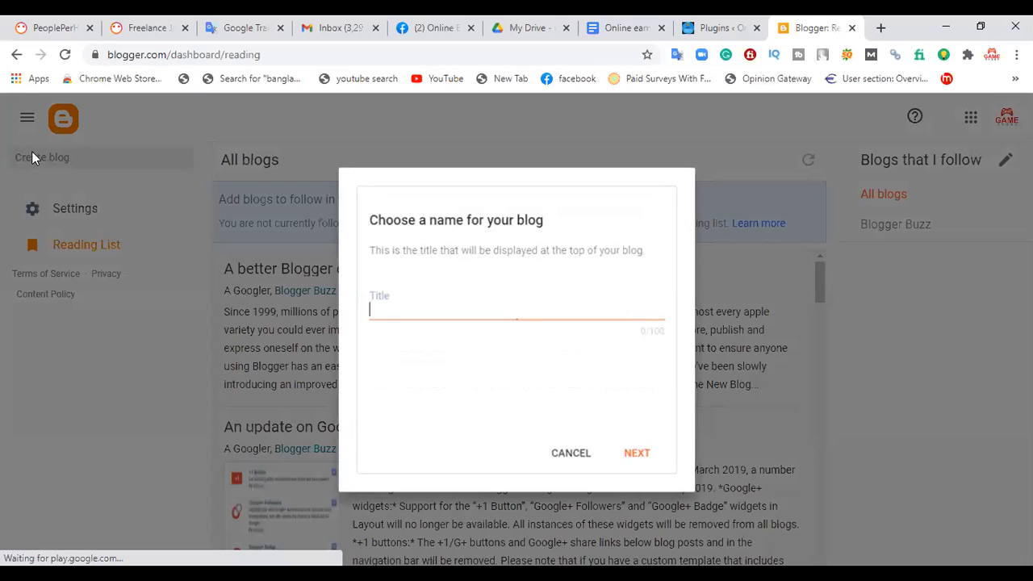
left_click(570, 464)
left_click(26, 119)
left_click(27, 121)
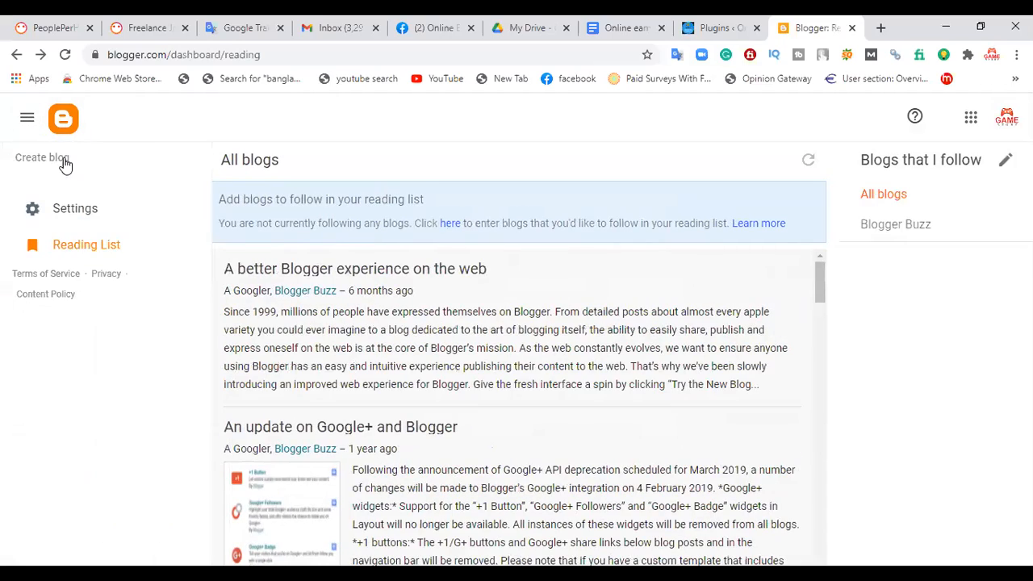
Start a new blog with the title scacascasasffs and continue to choosing its address
left_click(63, 159)
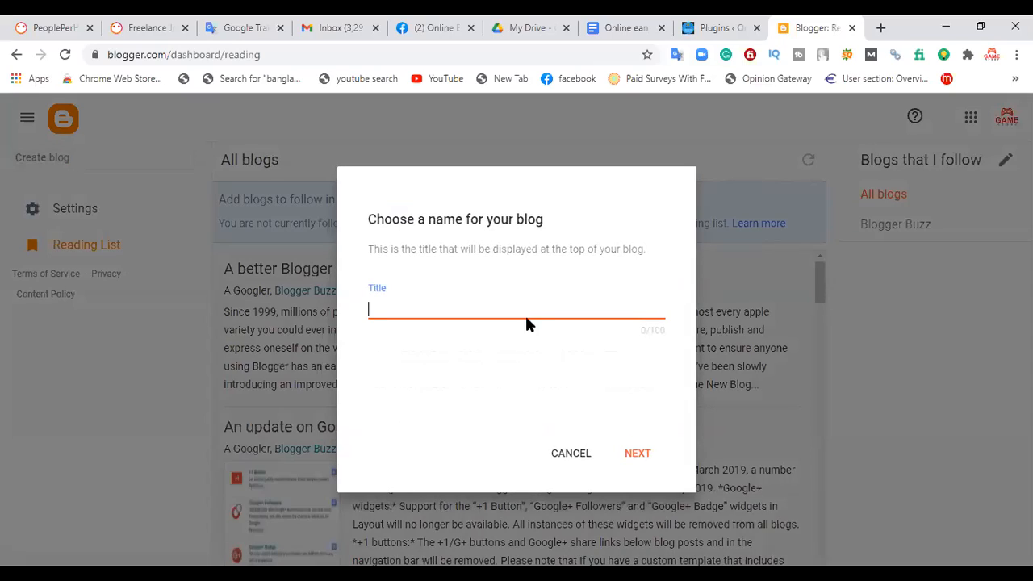
type("scacascasaff5")
left_click(646, 460)
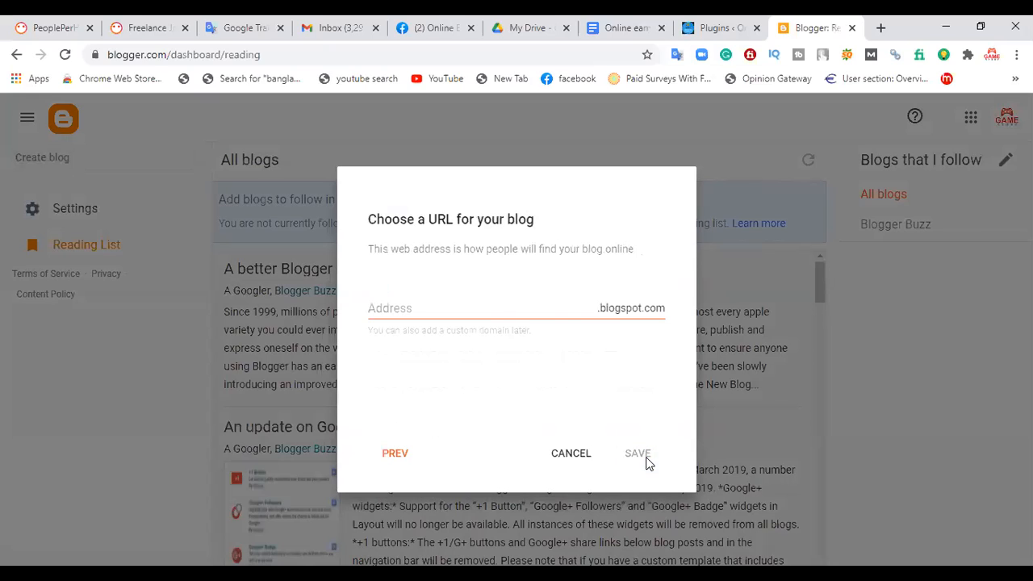
left_click(498, 307)
type("sfdsfasfsafsafasf")
type("asfasffafasf1")
type("111")
key("BackSpace")
key("BackSpace")
key("BackSpace")
key("BackSpace")
key("BackSpace")
key("BackSpace")
key("BackSpace")
key("BackSpace")
key("BackSpace")
key("BackSpace")
key("BackSpace")
key("BackSpace")
key("BackSpace")
key("BackSpace")
key("BackSpace")
key("BackSpace")
key("BackSpace")
key("BackSpace")
key("BackSpace")
key("BackSpace")
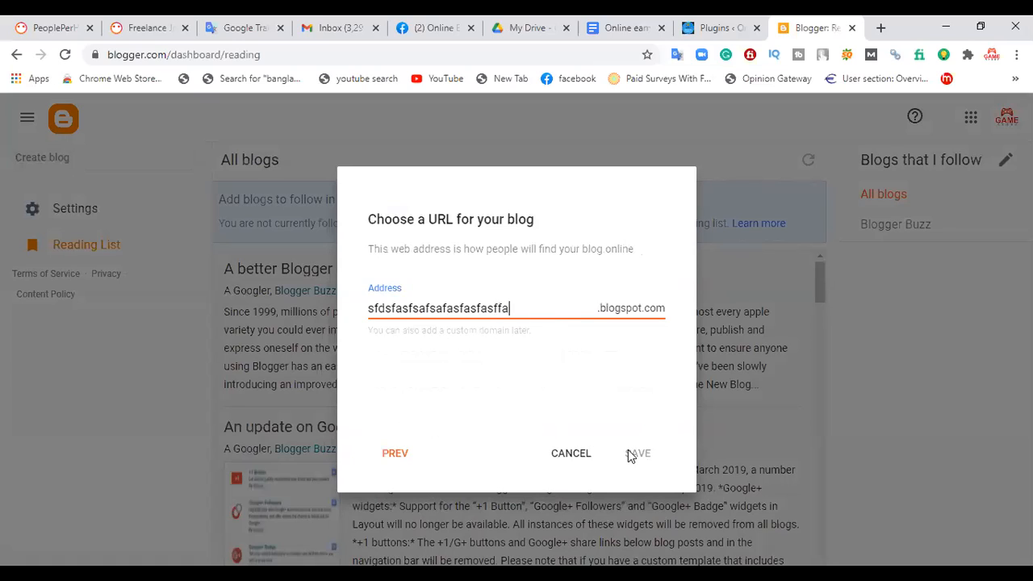
Set the blogspot address to the owner's full name followed by 112233 and save the new blog
type("fau")
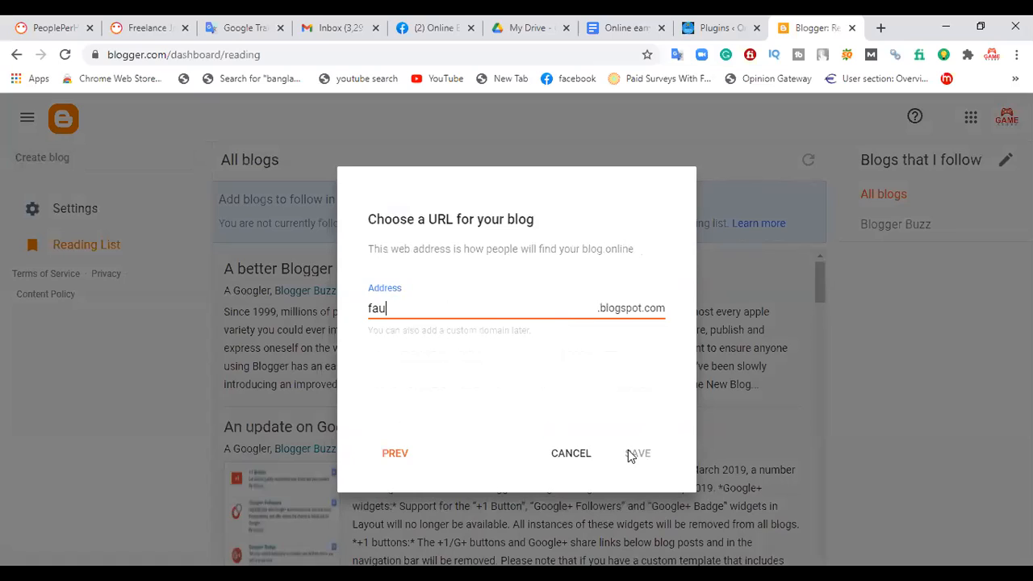
type("zulazim112233")
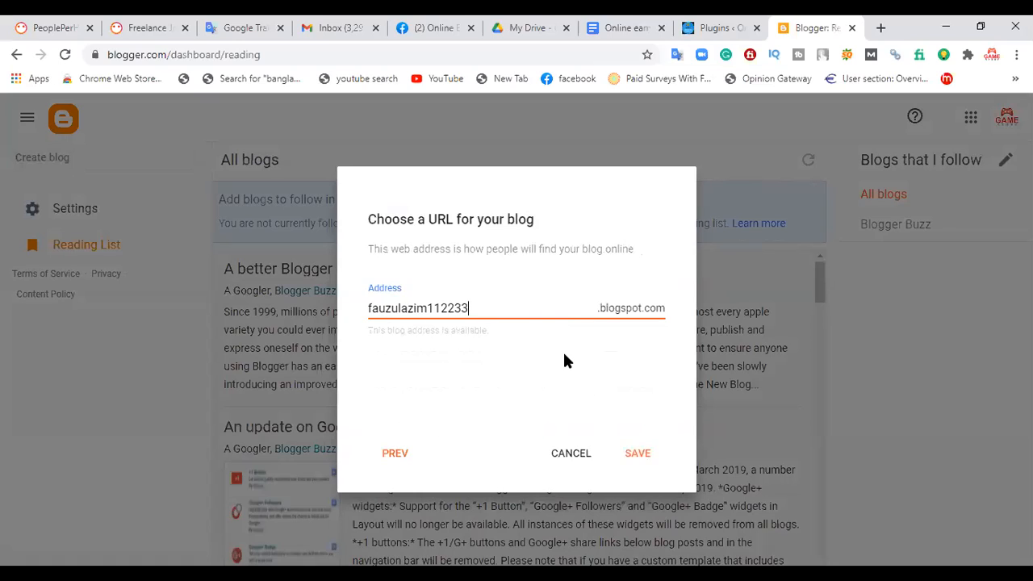
left_click(637, 455)
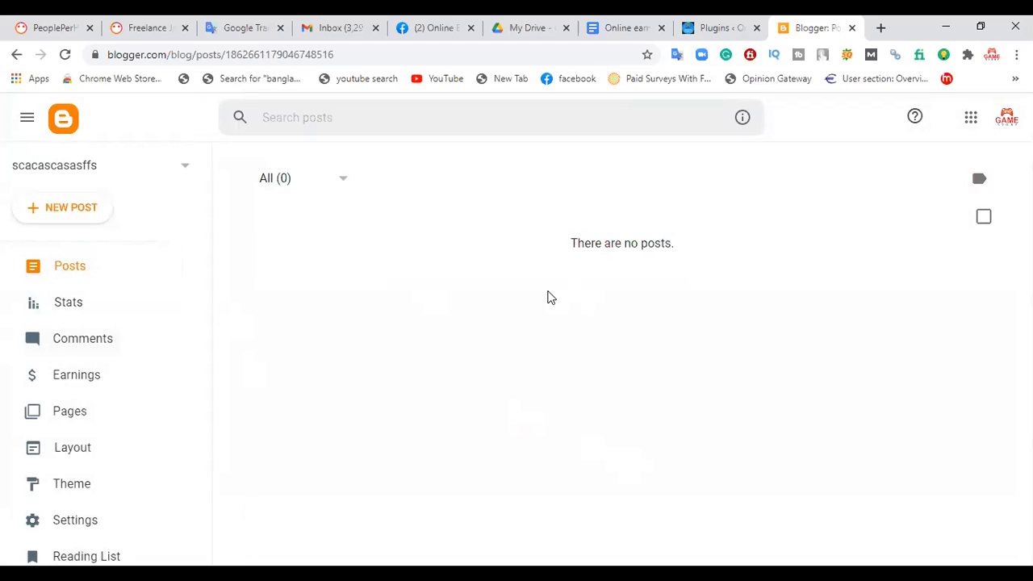
Open the new blog's Contempo Light theme for customising and look through the available settings
left_click_drag(207, 272, 225, 363)
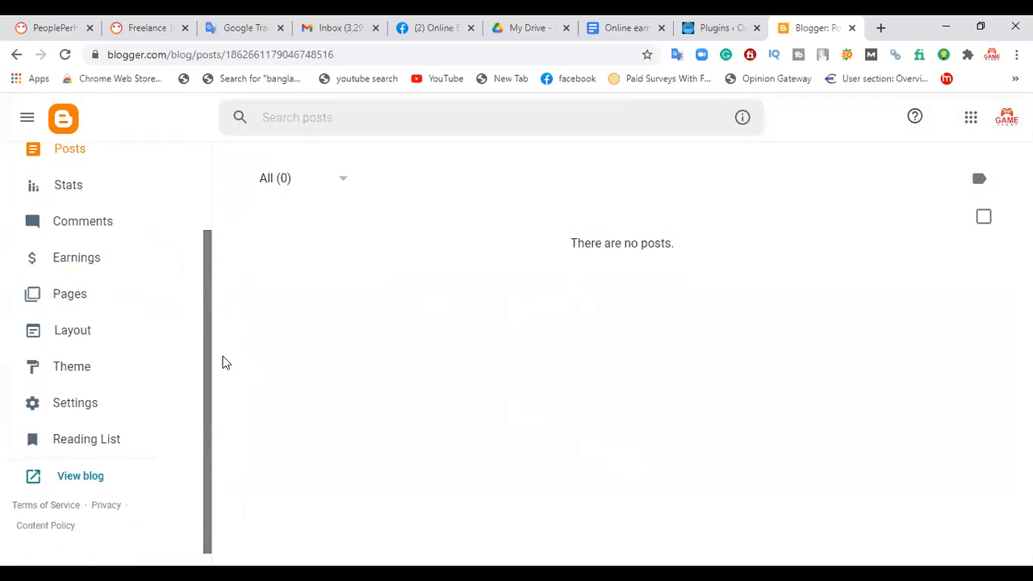
left_click(81, 373)
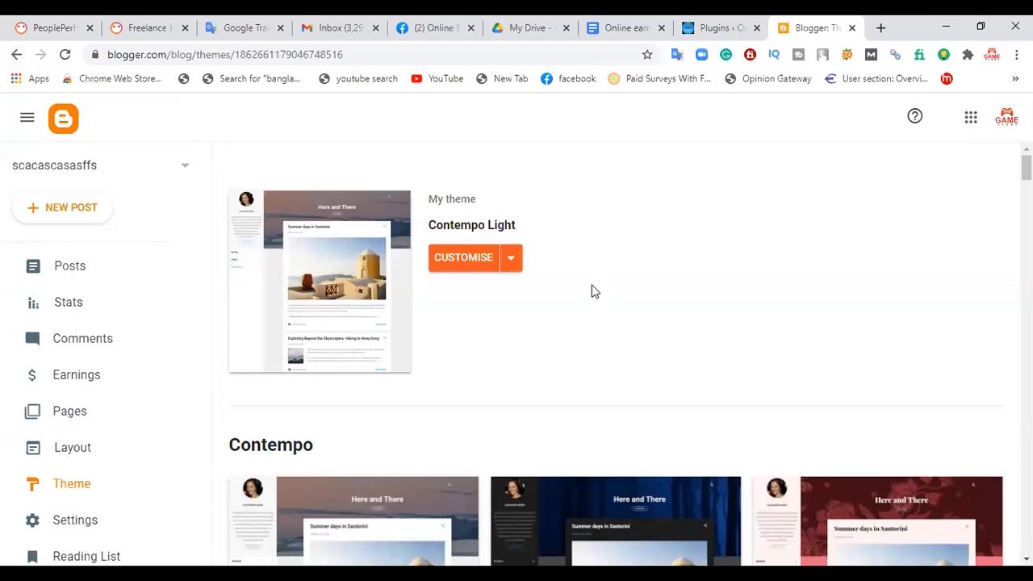
left_click(473, 259)
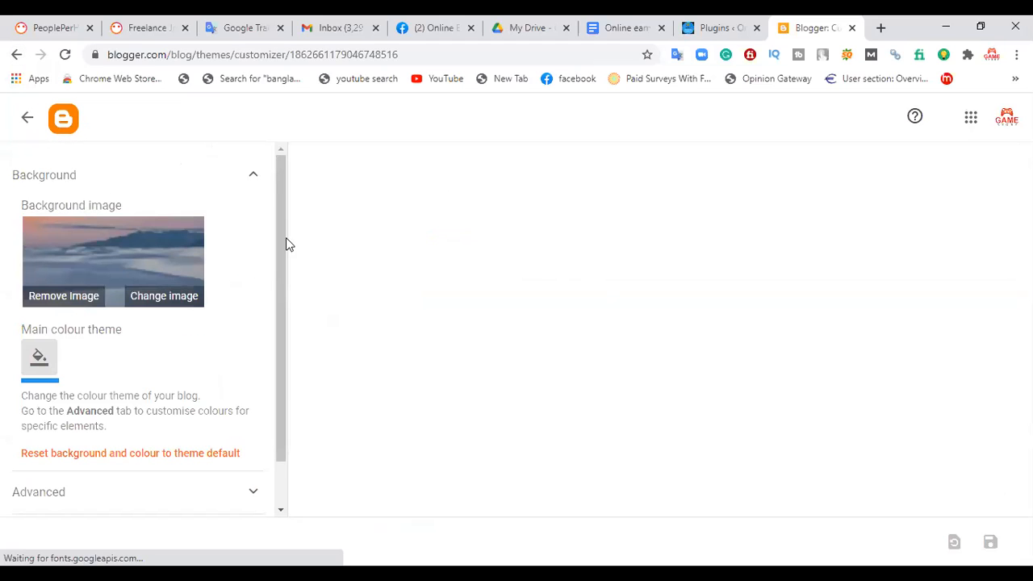
left_click_drag(283, 242, 293, 339)
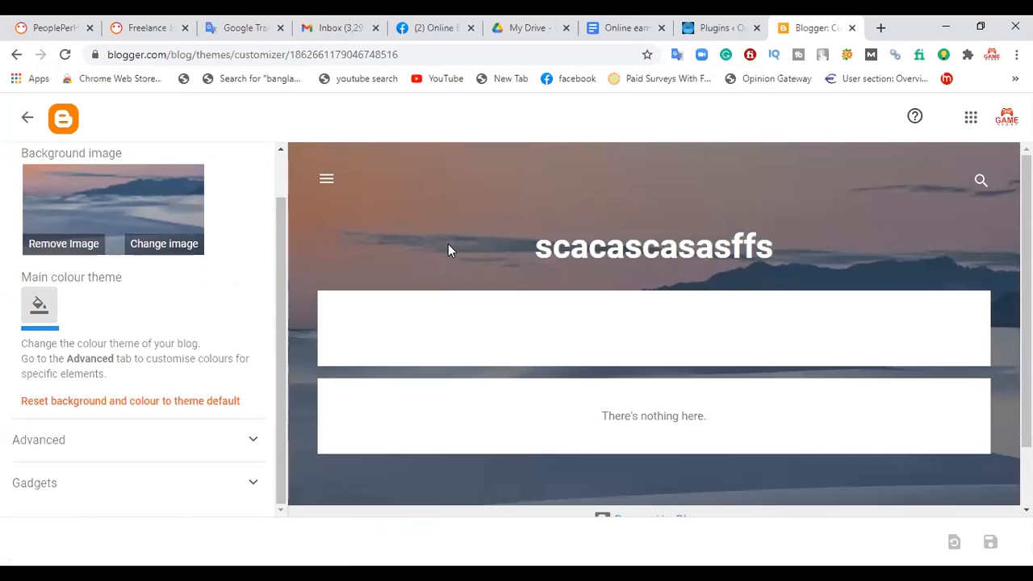
Leave the theme customiser and open the Contempo Light theme's HTML for editing
key("ctrl+f")
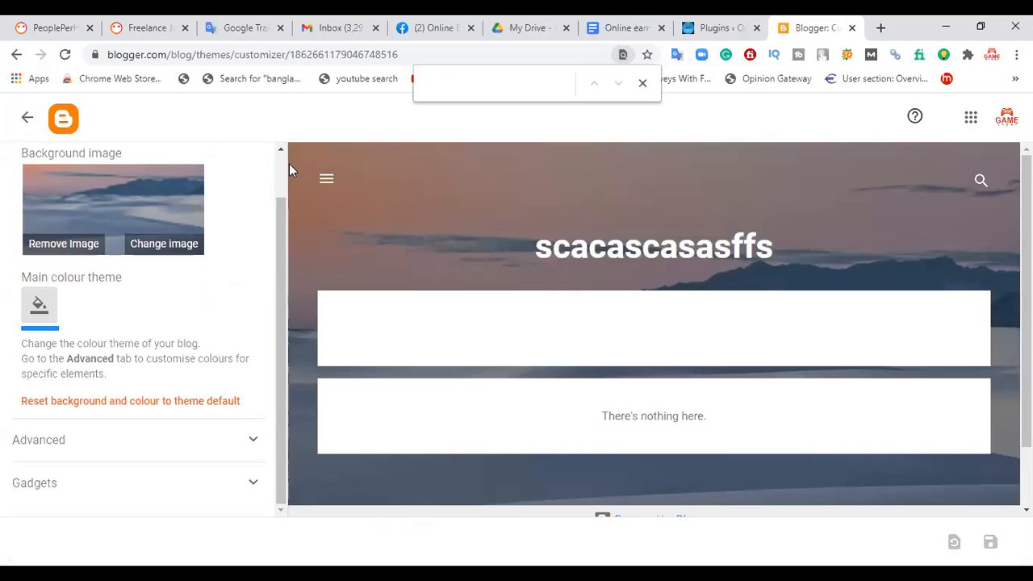
key("Escape")
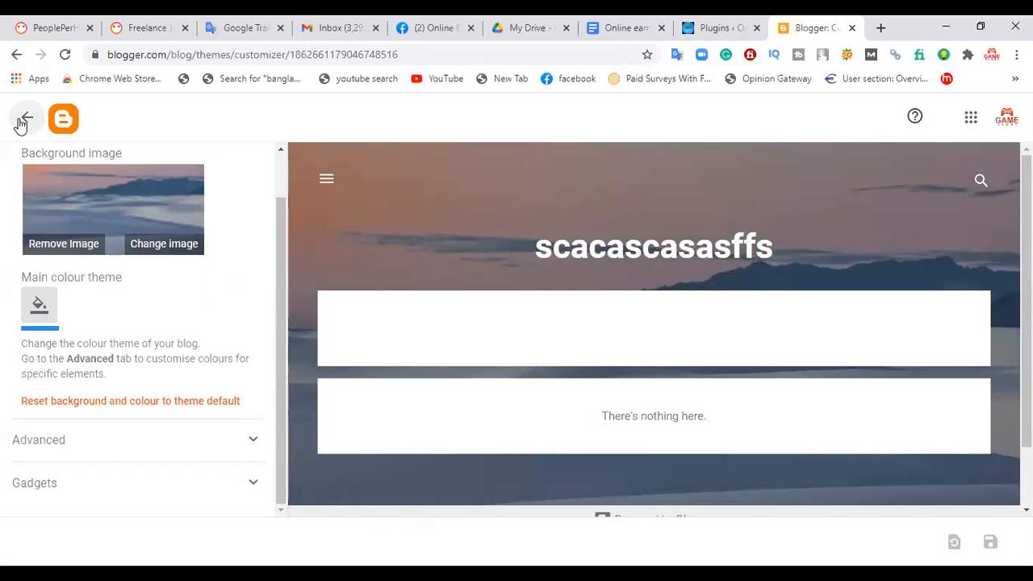
left_click(24, 118)
left_click_drag(205, 200, 227, 348)
left_click(511, 268)
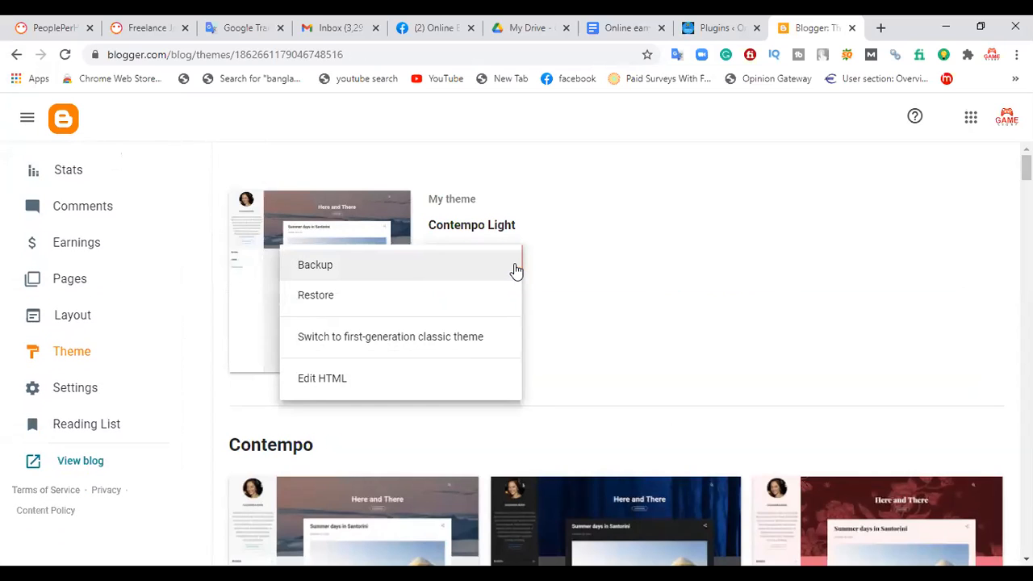
left_click(326, 380)
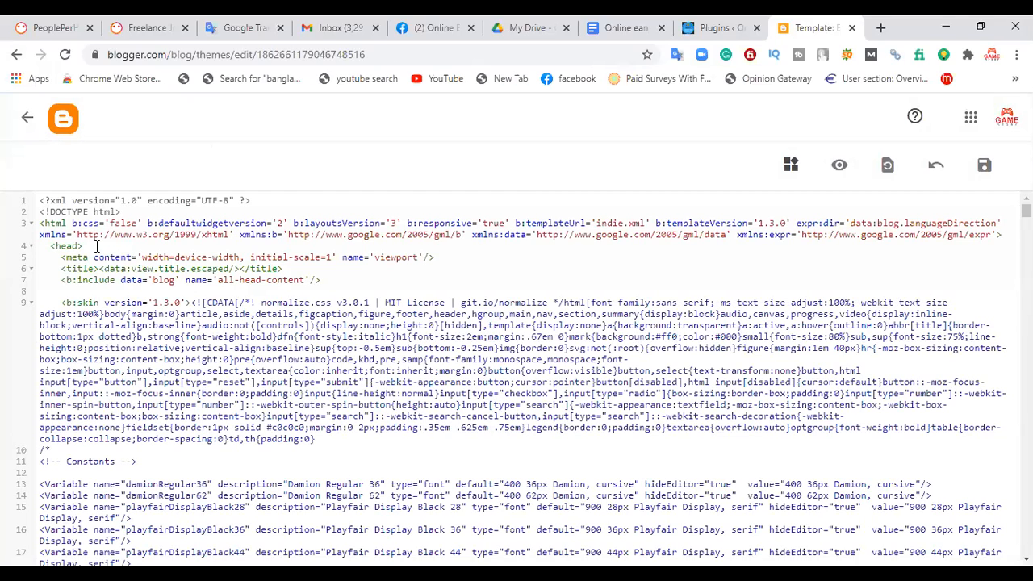
Try to insert the copied Facebook pixel code on new lines above the opening head tag and save the template
left_click_drag(84, 246, 45, 246)
left_click(93, 251)
left_click(50, 246)
key("Return")
key("Return")
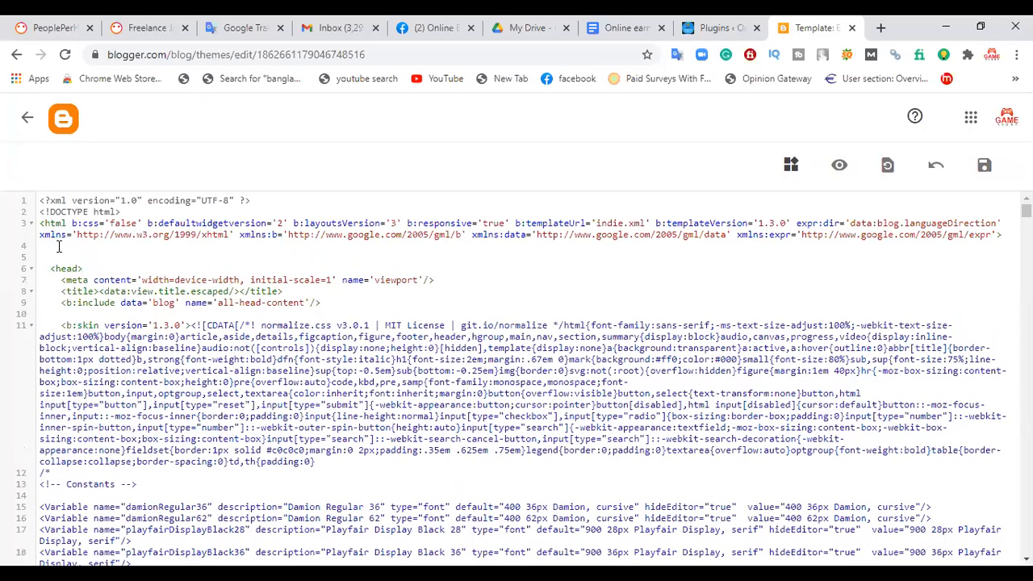
key("ctrl+v")
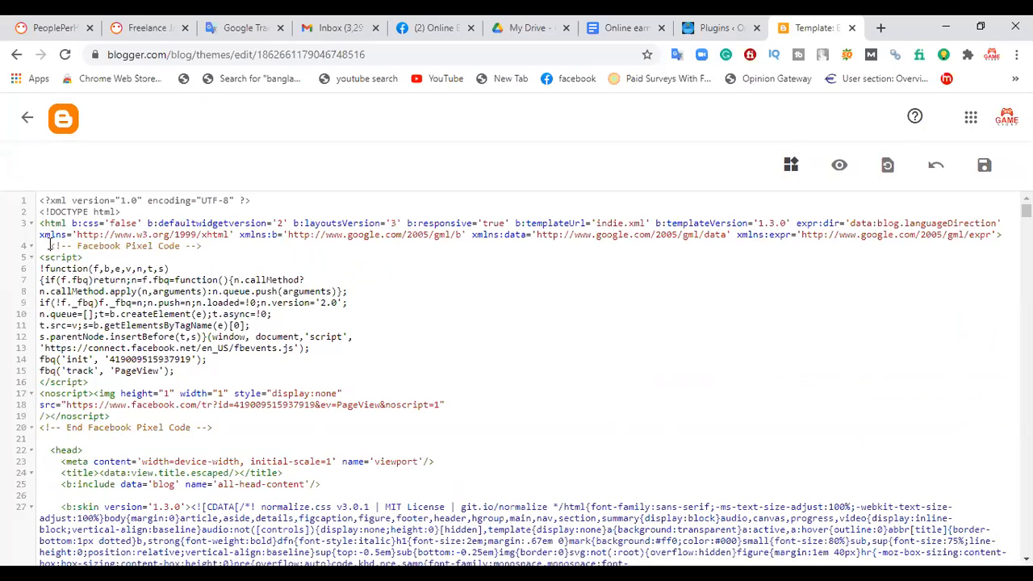
left_click(50, 245)
key("Return")
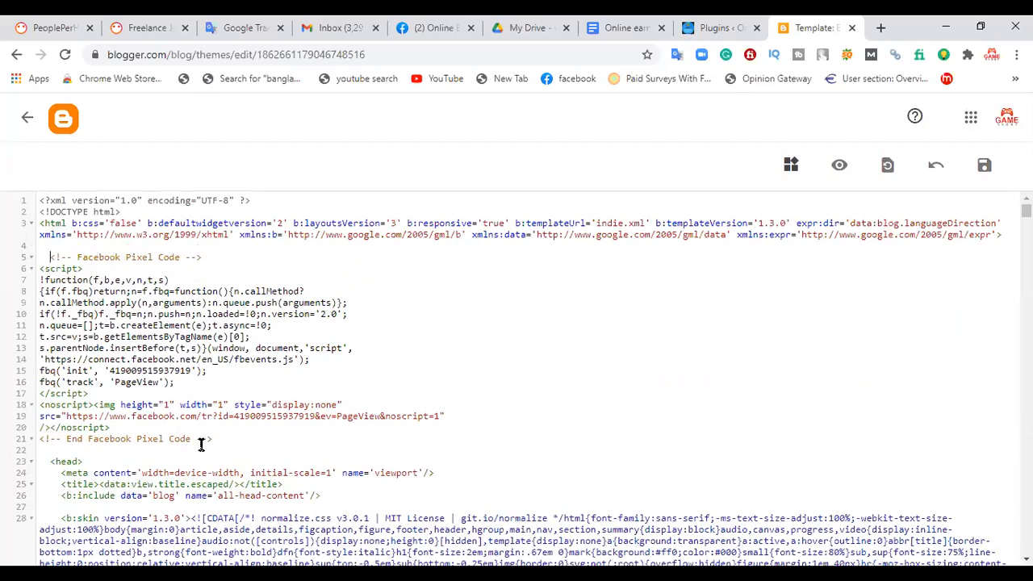
left_click(985, 167)
Undo the pasted pixel code and leave the HTML editor, discarding the unsaved changes
key("ctrl+z")
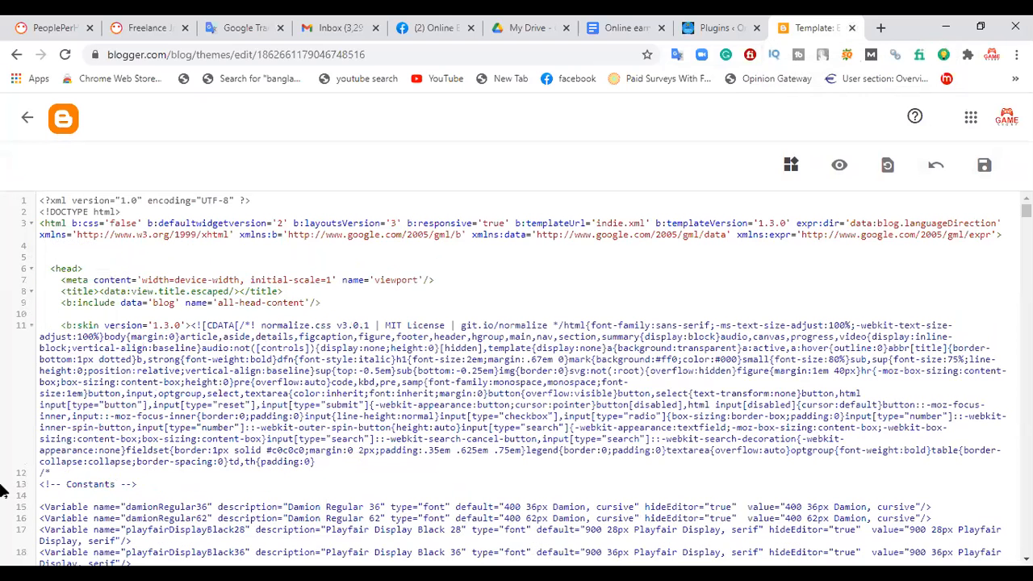
left_click(16, 57)
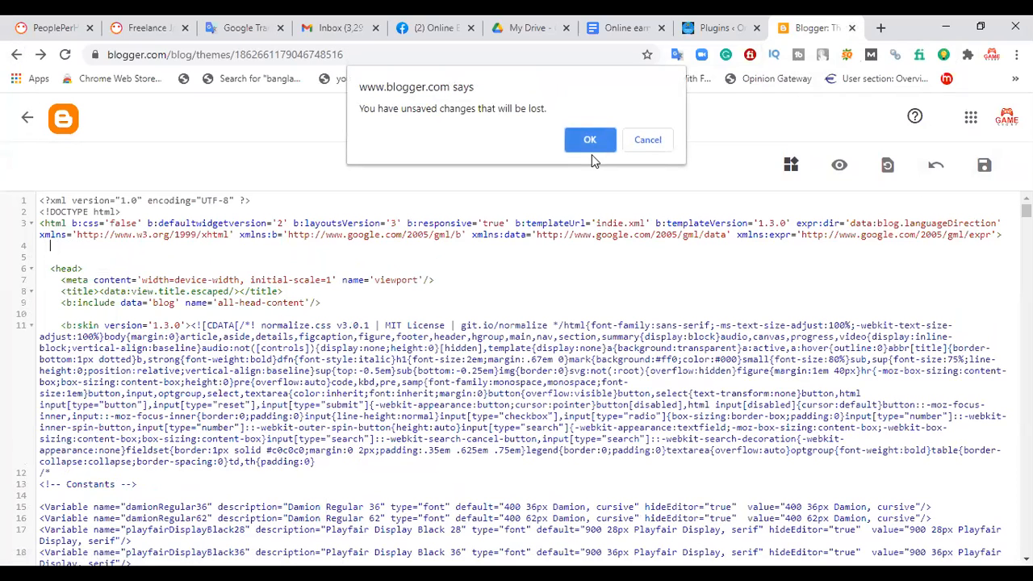
left_click(590, 145)
left_click(12, 55)
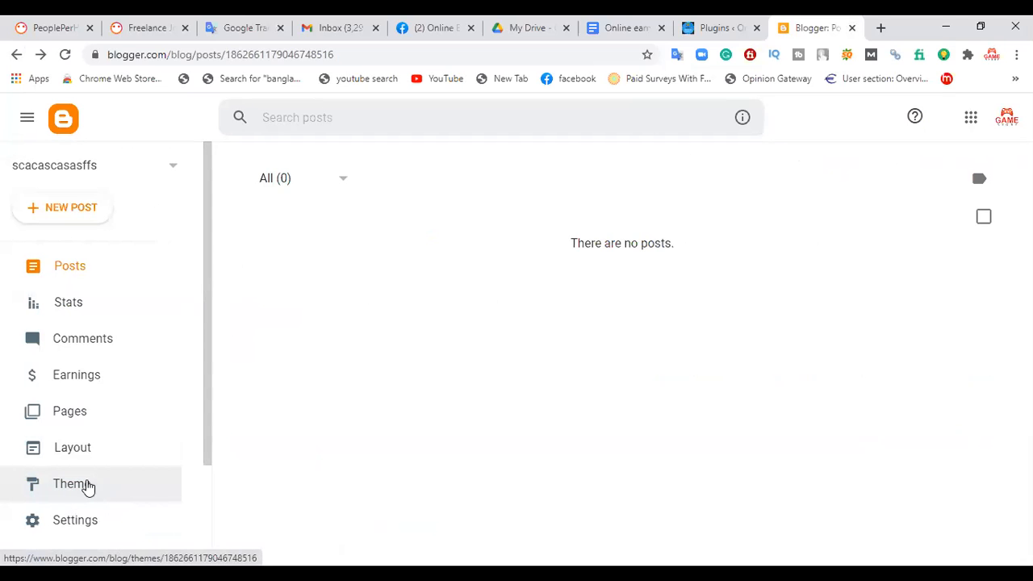
Go to the blog's theme page and reopen the Contempo Light template in the HTML editor
left_click(65, 489)
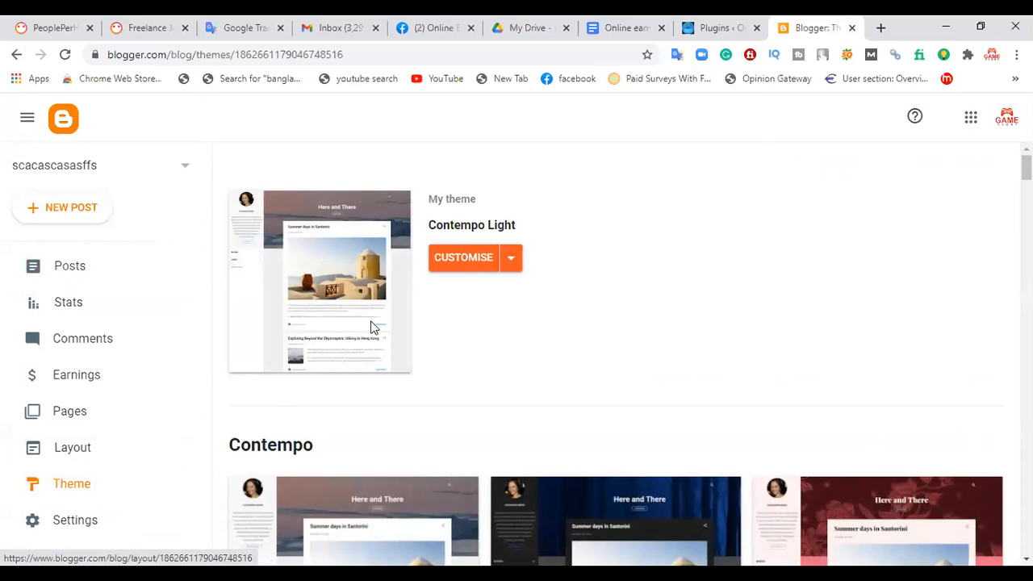
left_click_drag(484, 204, 439, 204)
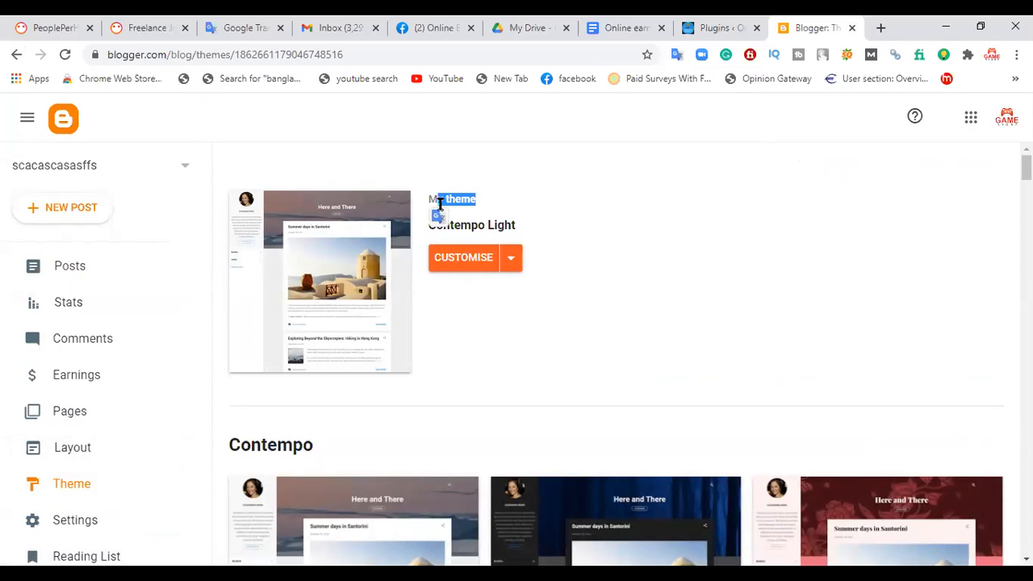
left_click(502, 214)
left_click(519, 259)
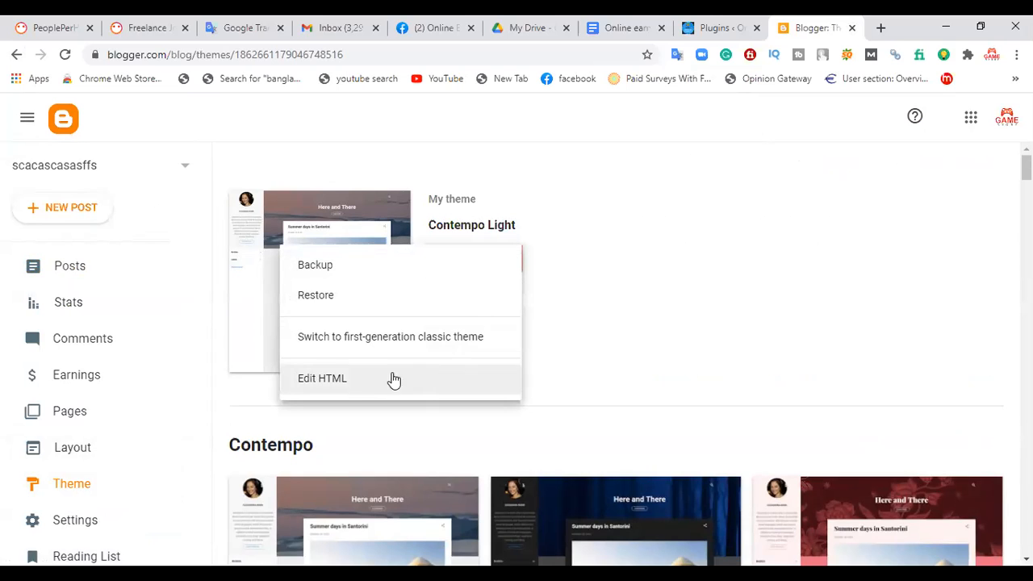
left_click(339, 385)
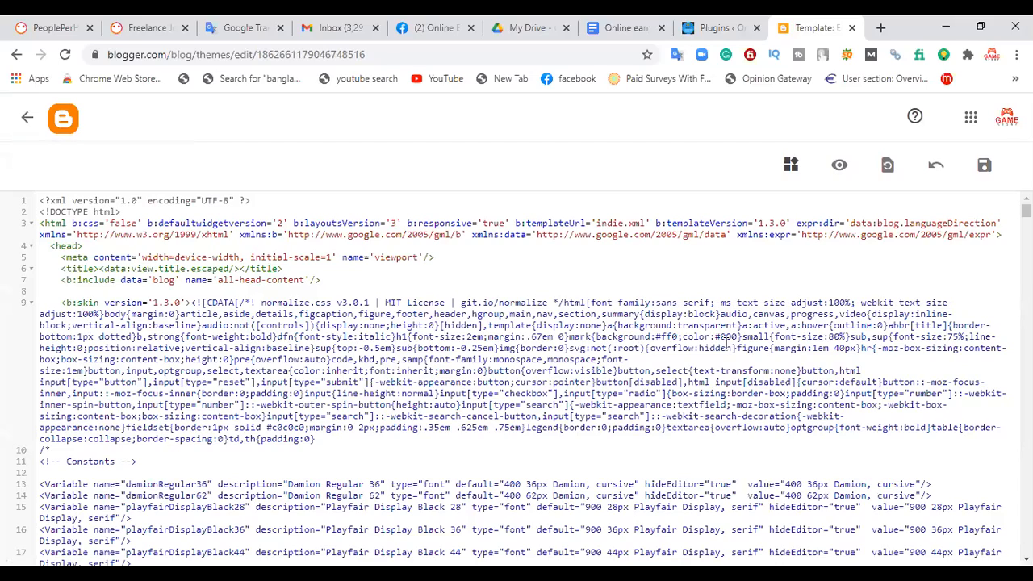
Search the template code for "head" to locate the opening head tag
mouse_move(1026, 211)
left_mouse_down()
mouse_move(1025, 226)
mouse_move(1026, 210)
left_mouse_up()
key("ctrl+f")
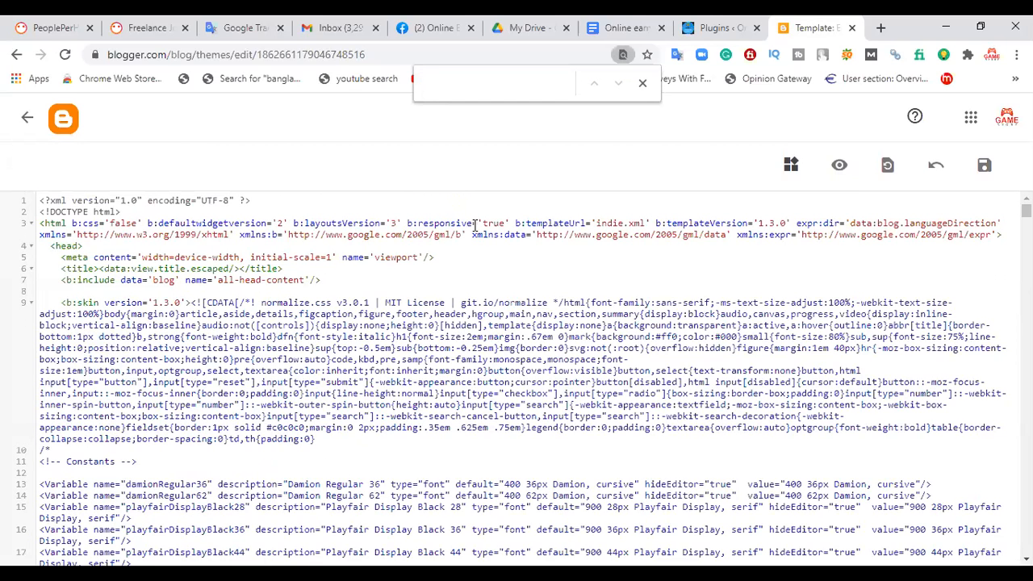
type("he")
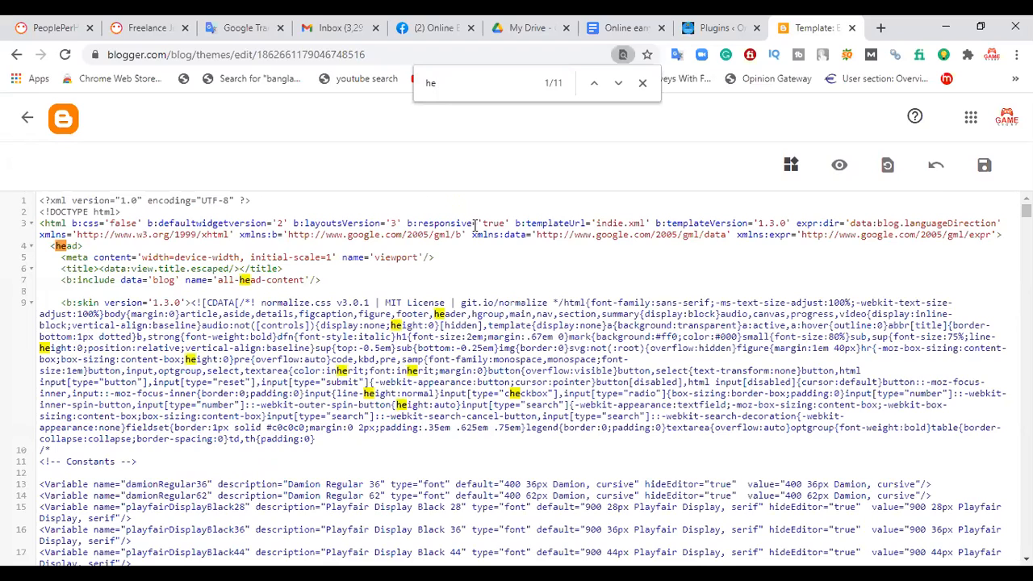
type("ad")
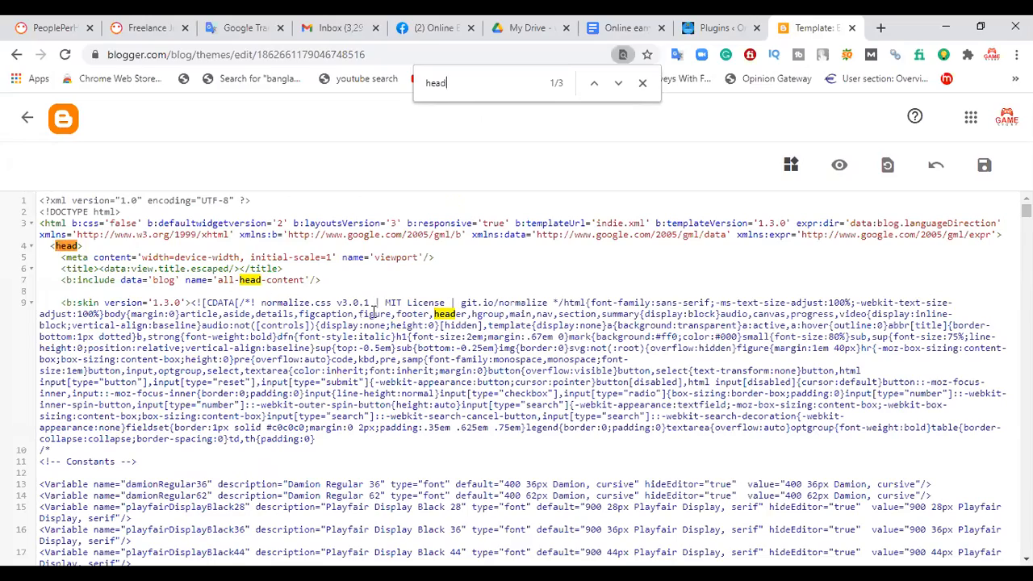
left_click_drag(1025, 211, 1004, 199)
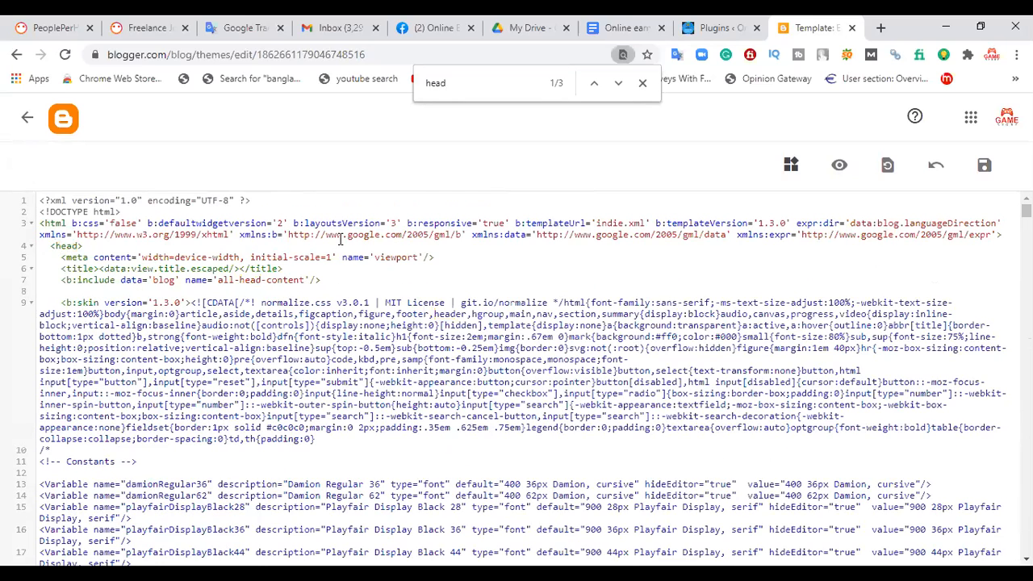
left_click(460, 80)
double_click(460, 81)
type("head")
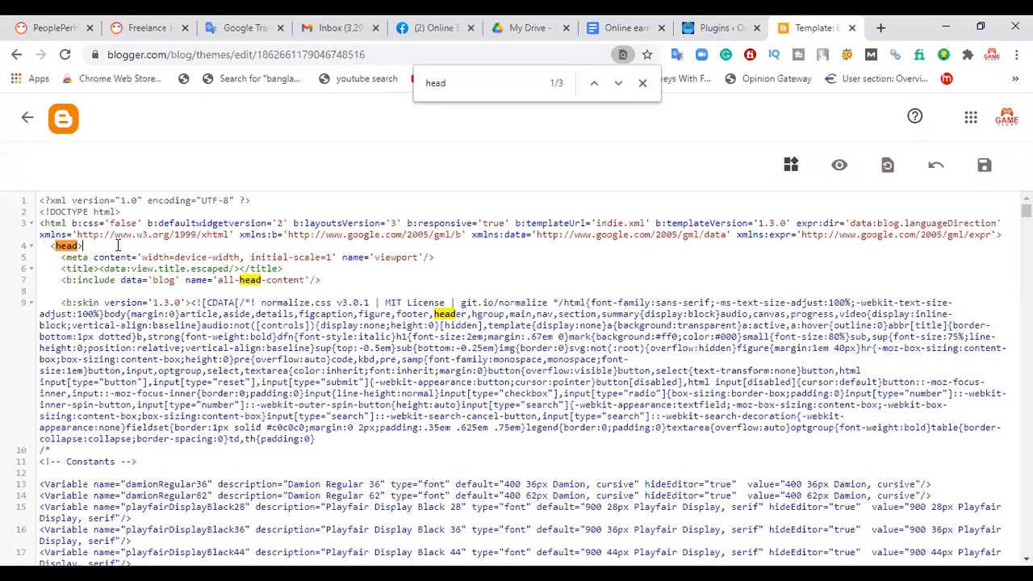
Paste the Facebook pixel code on new lines directly below the opening head tag and save the theme
key("Return")
key("Return")
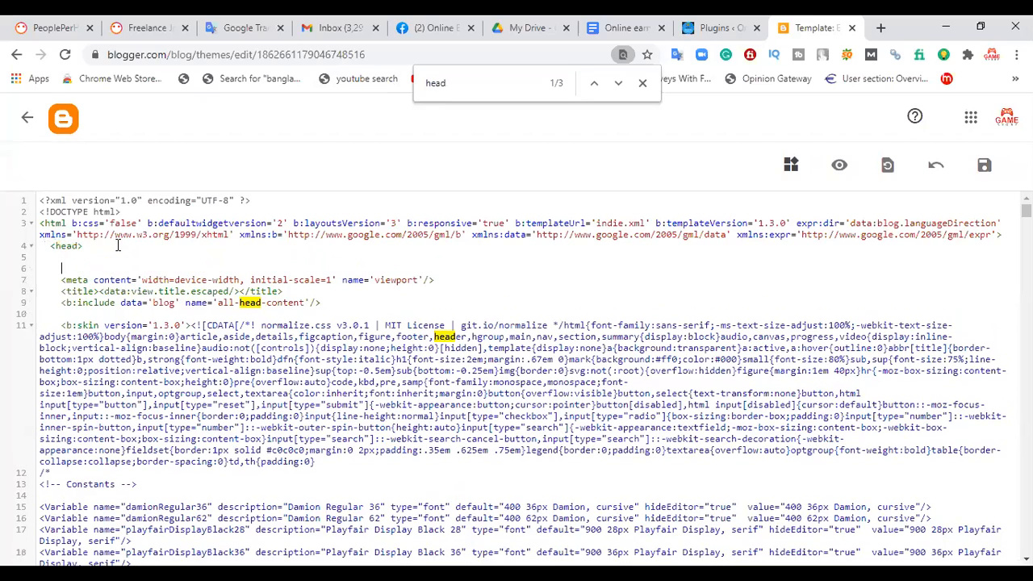
key("ctrl+v")
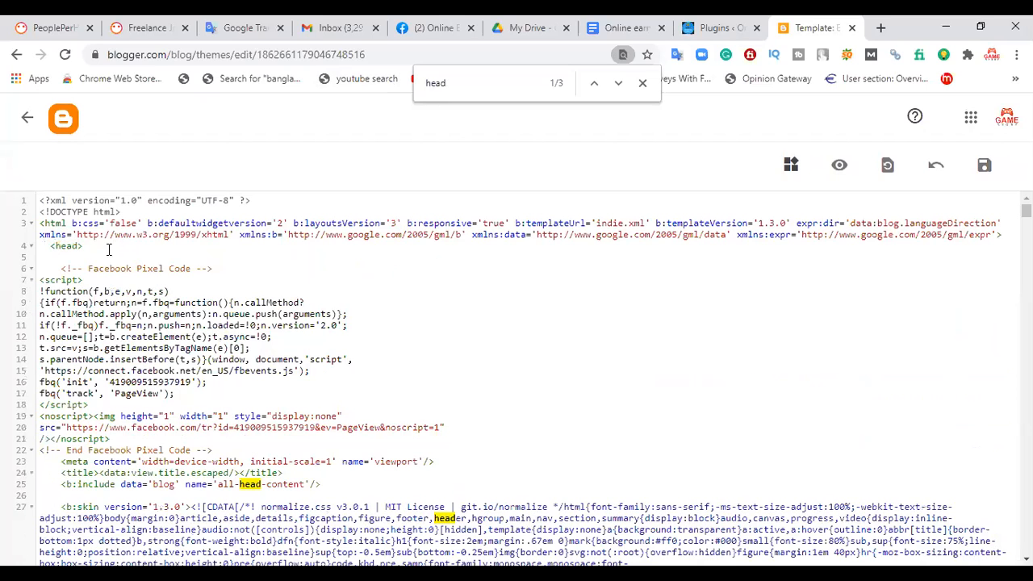
key("Return")
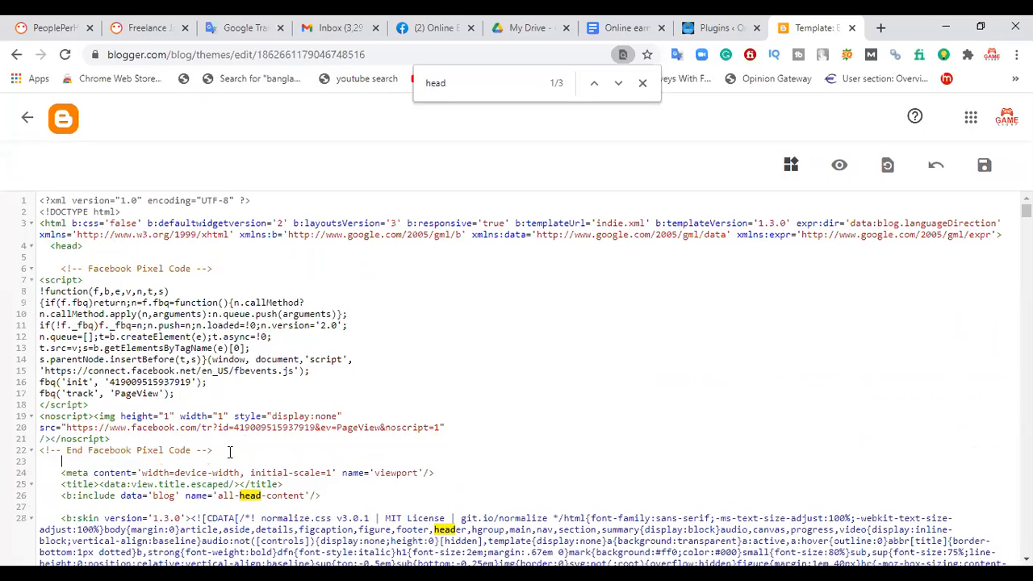
left_click(986, 169)
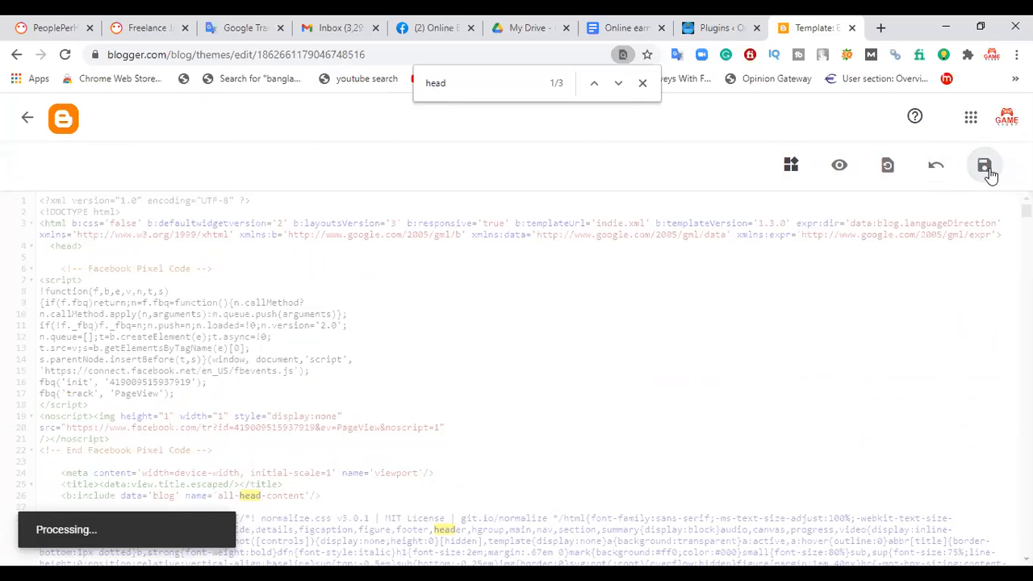